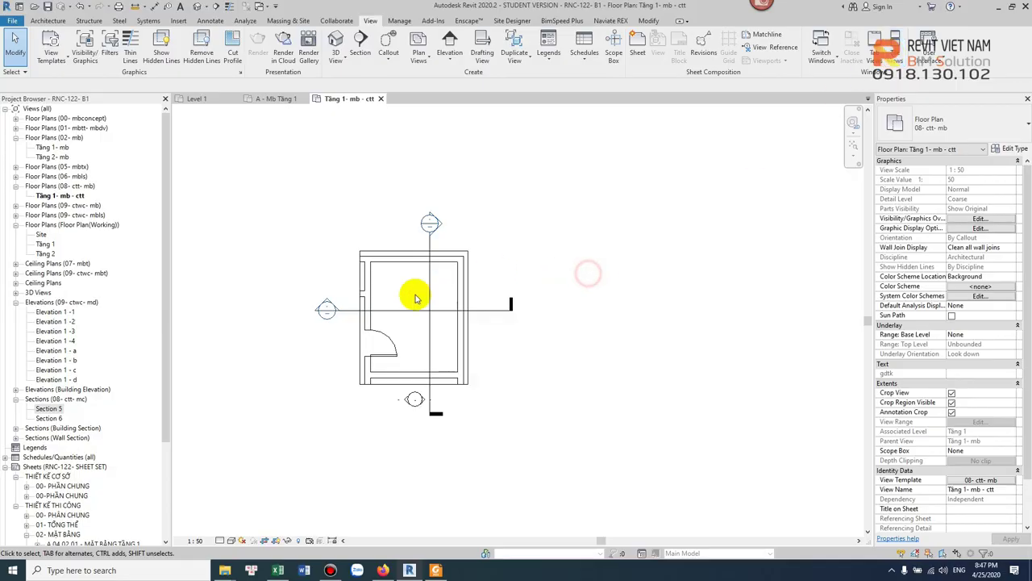
Open the Line Styles dialog from Additional Settings, declining the save reminder.
scroll(411, 293, "up", 3)
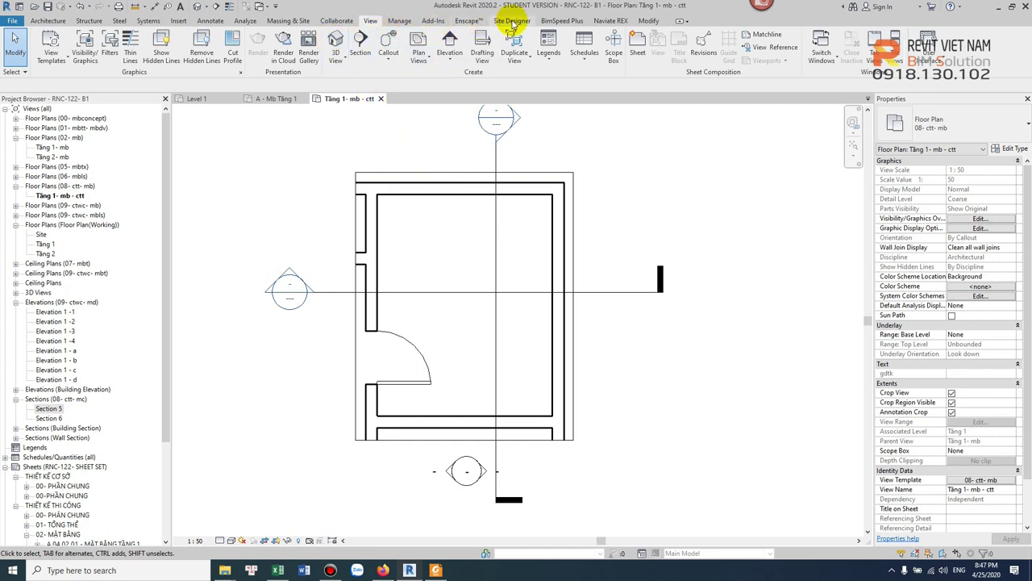
left_click(400, 20)
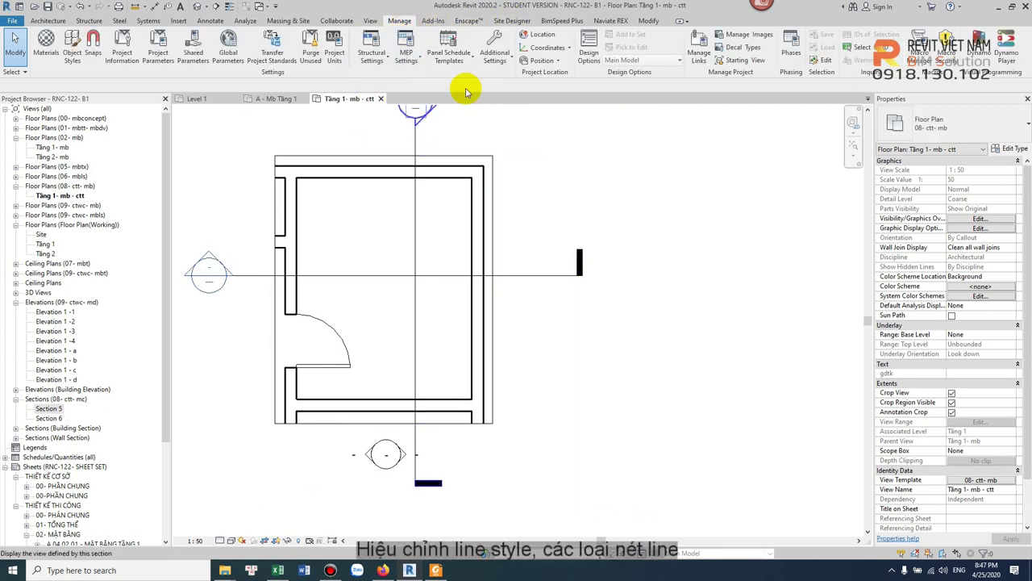
left_click(505, 59)
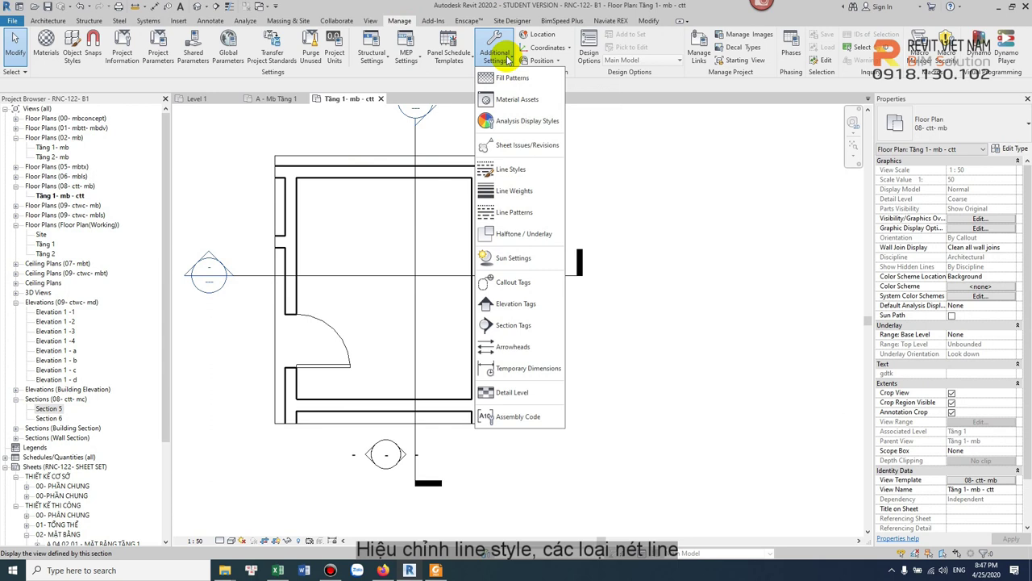
left_click(516, 172)
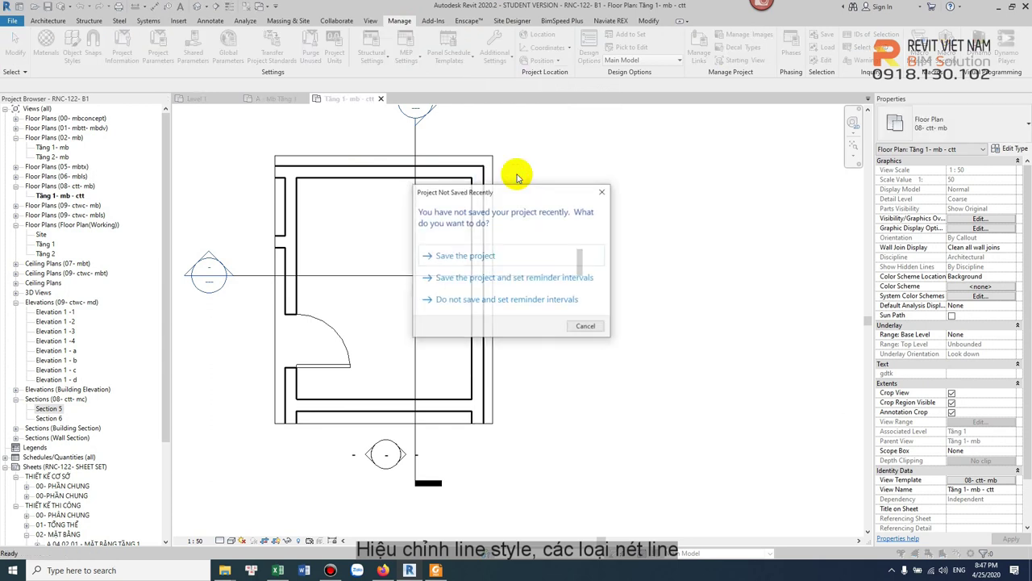
left_click(585, 330)
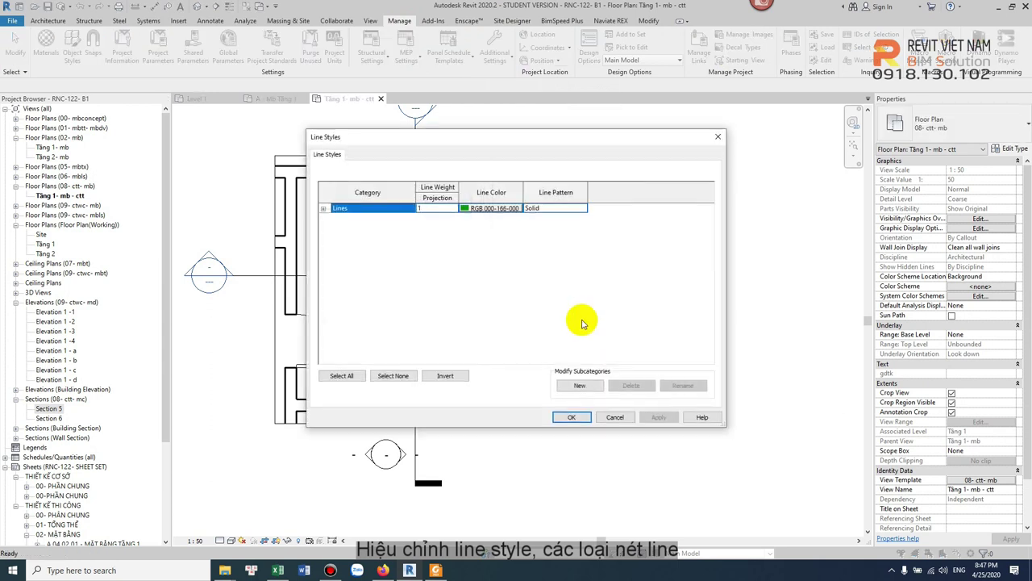
Expand the Lines category, review its subcategories and begin a new subcategory.
left_click(323, 209)
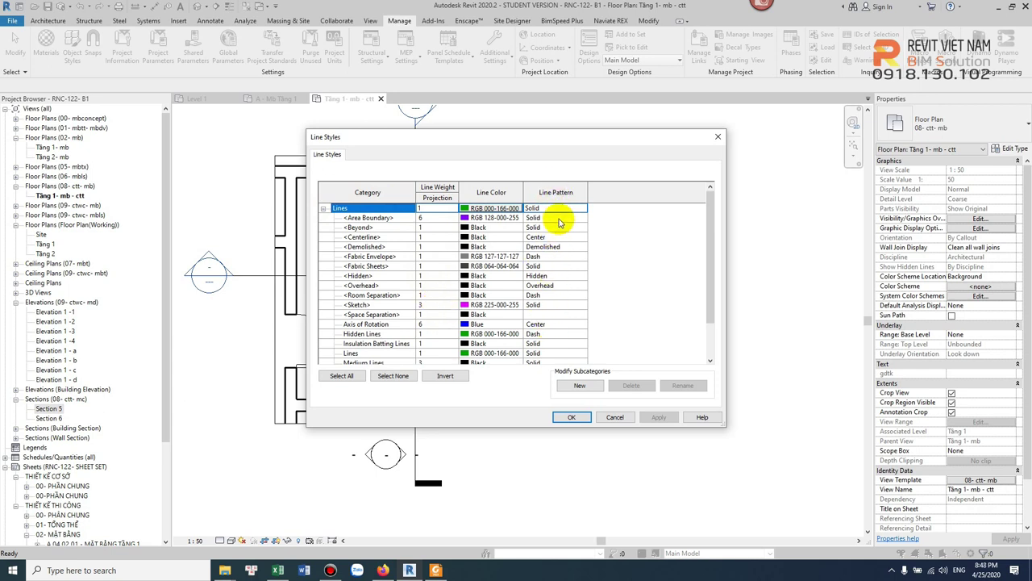
scroll(420, 316, "down", 1)
scroll(421, 315, "down", 1)
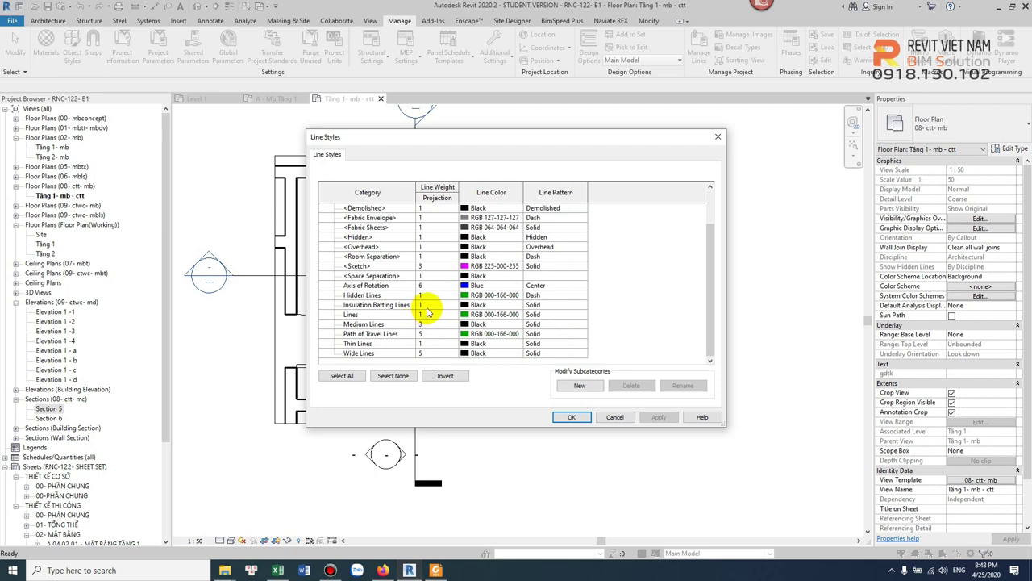
scroll(427, 311, "up", 2)
left_click(579, 386)
type("Net 0.1")
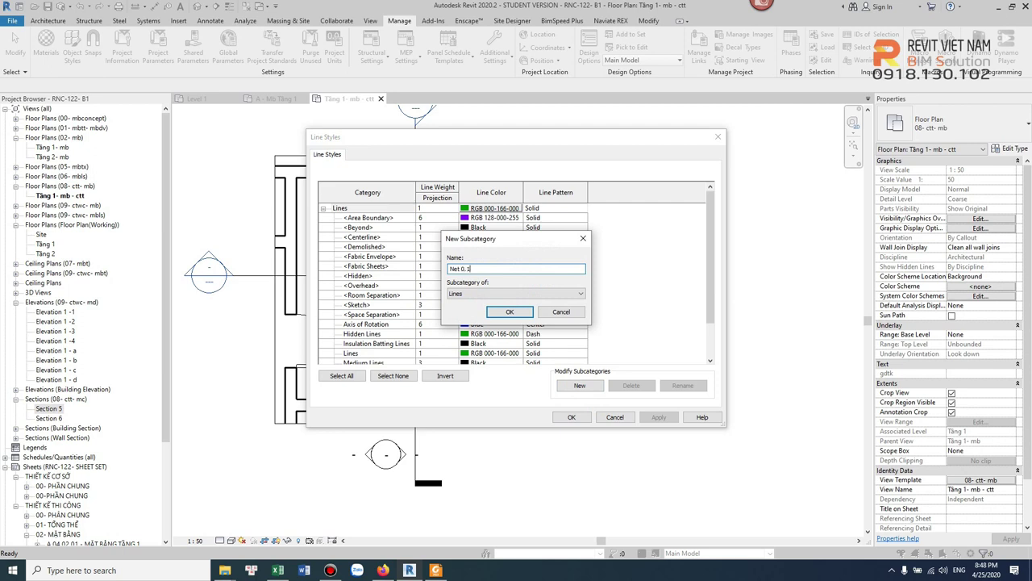
Create a new subcategory named Net 0.1 under Lines.
left_click(539, 294)
left_click(524, 305)
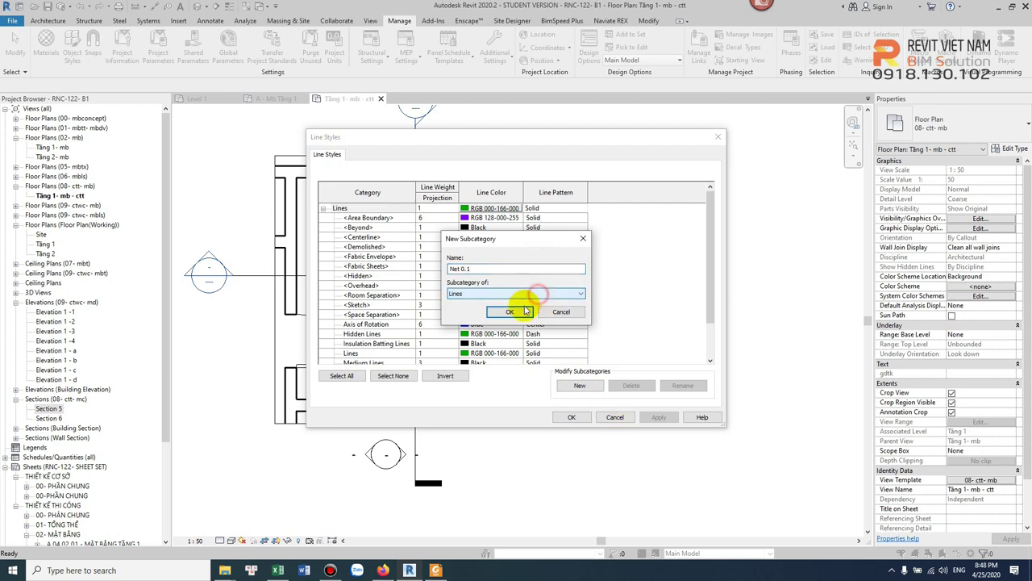
left_click(517, 313)
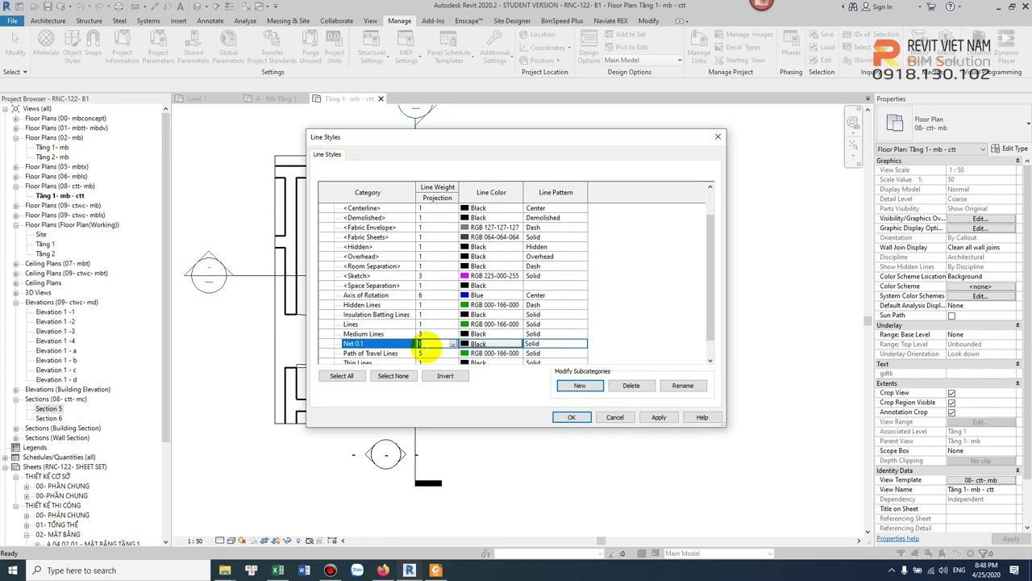
Give Net 0.1 a black colour and Solid pattern, and apply the line styles.
left_click(513, 346)
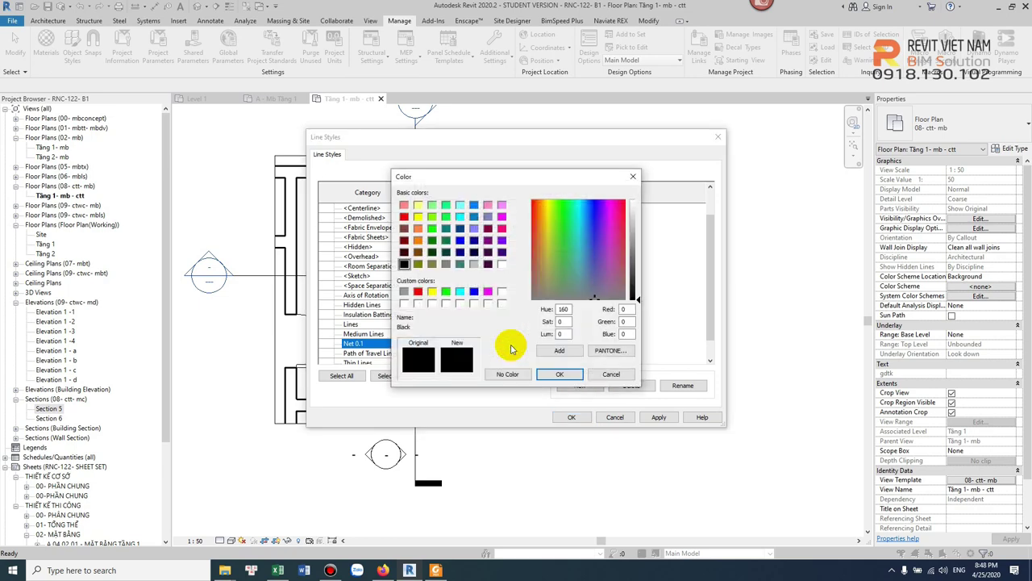
left_click(556, 374)
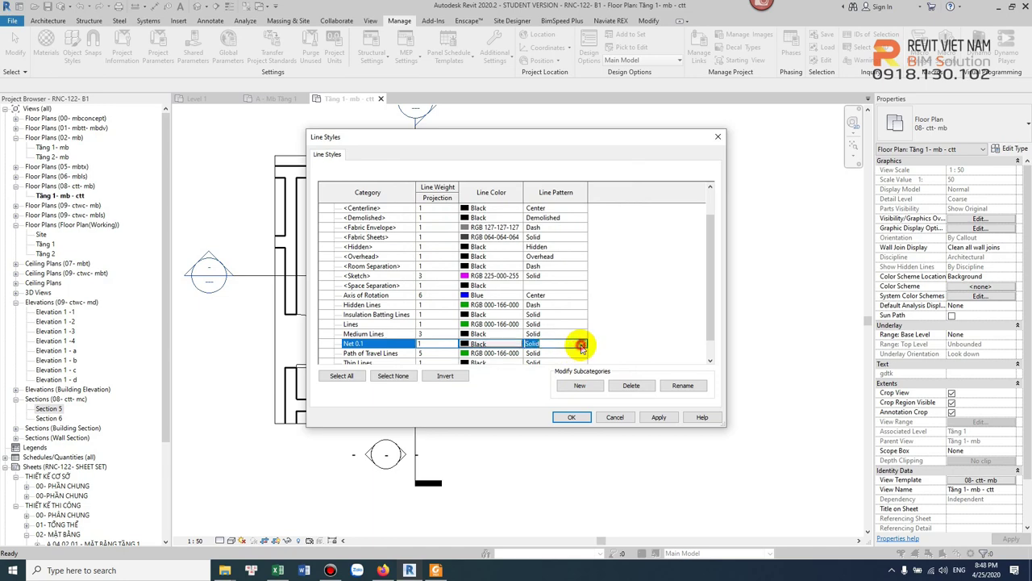
left_click(582, 345)
left_click(582, 346)
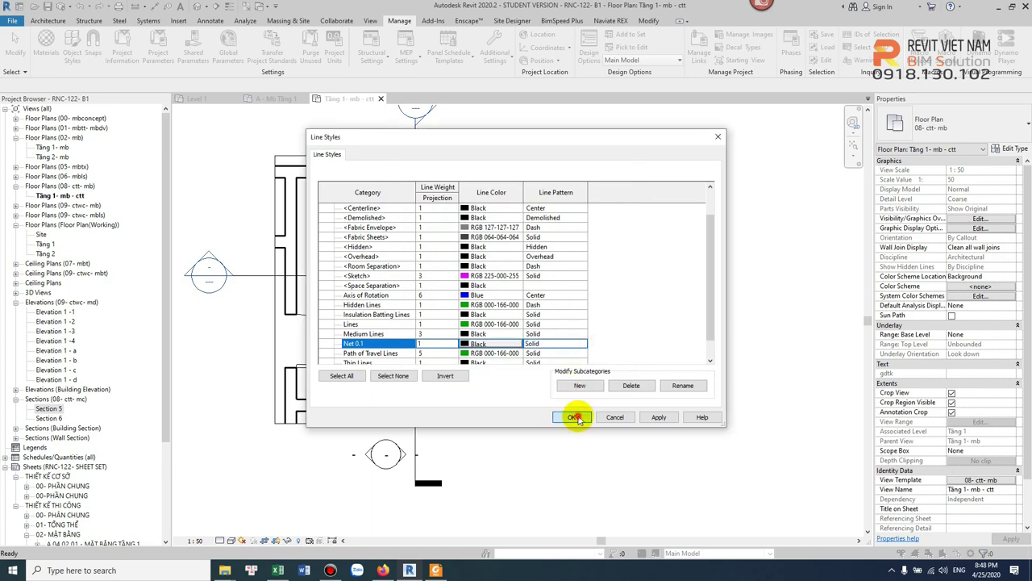
left_click(571, 417)
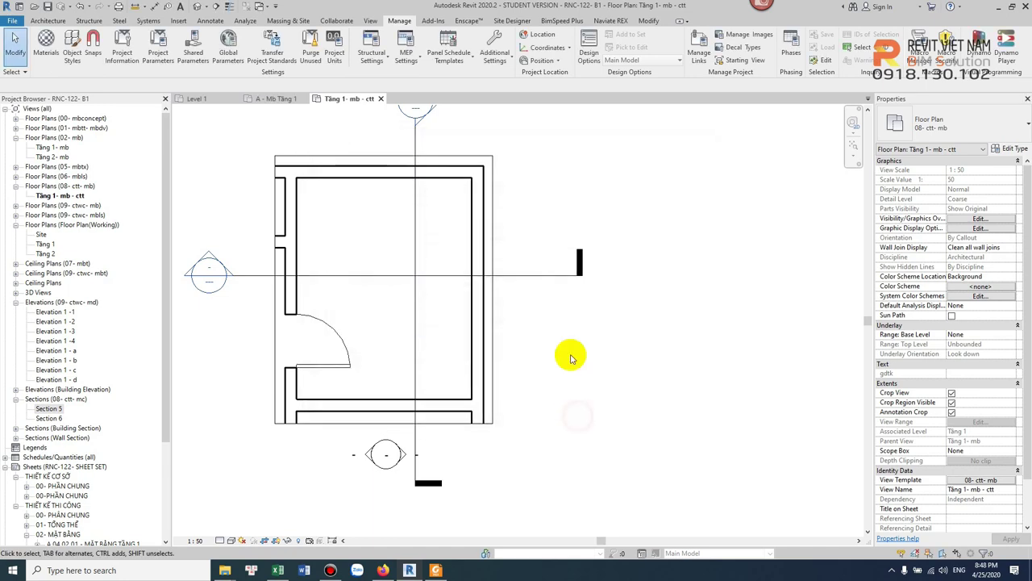
left_click(212, 20)
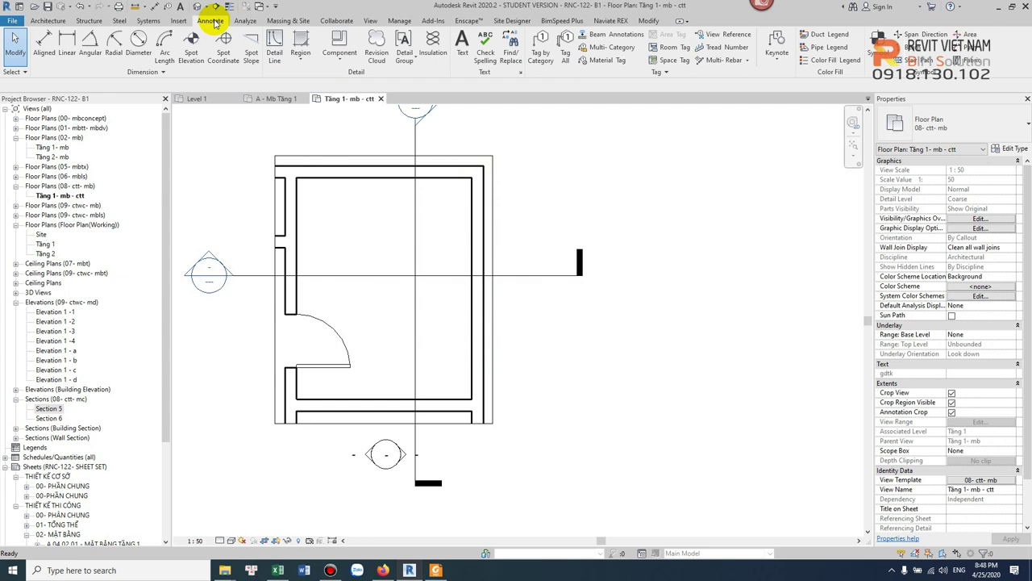
Start a detail line and switch its line style to Net 0.1.
left_click(272, 49)
scroll(541, 318, "up", 2)
scroll(436, 242, "up", 3)
left_click(265, 270)
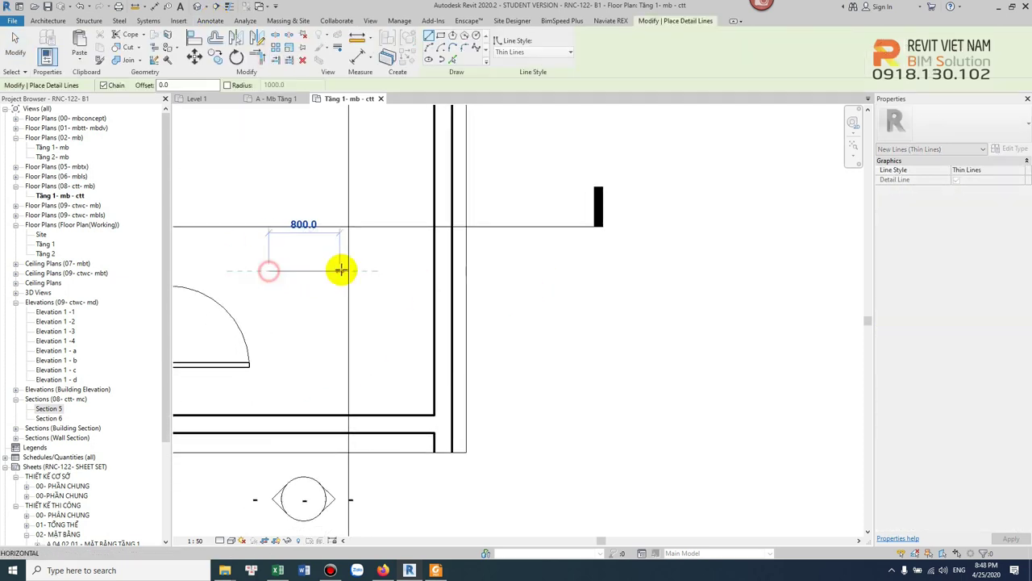
scroll(345, 270, "up", 2)
left_click(554, 51)
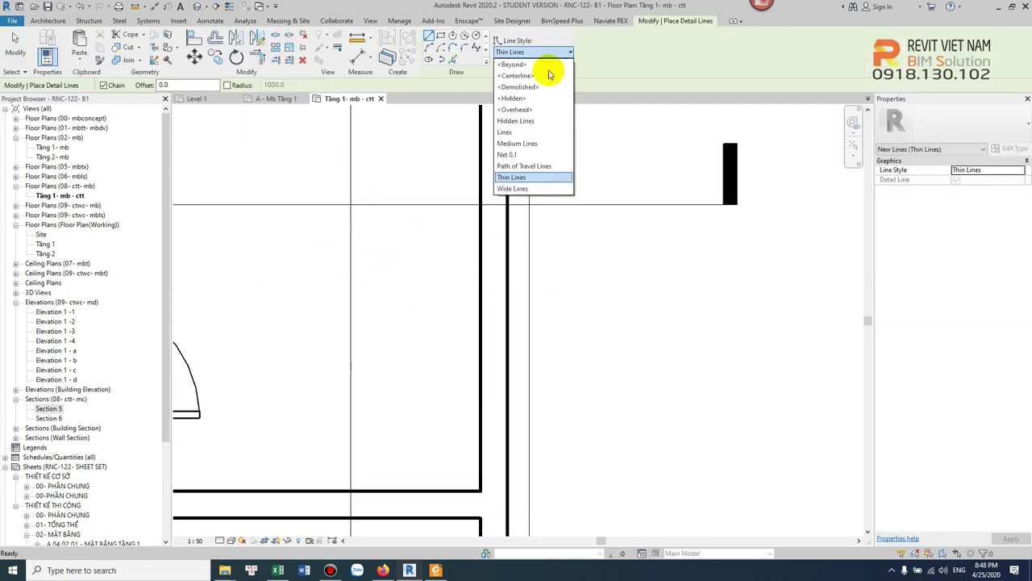
left_click(521, 155)
scroll(436, 247, "up", 2)
scroll(436, 246, "up", 1)
Draw a closed four-corner rectangle beside the door swing, then end the command.
left_click(304, 256)
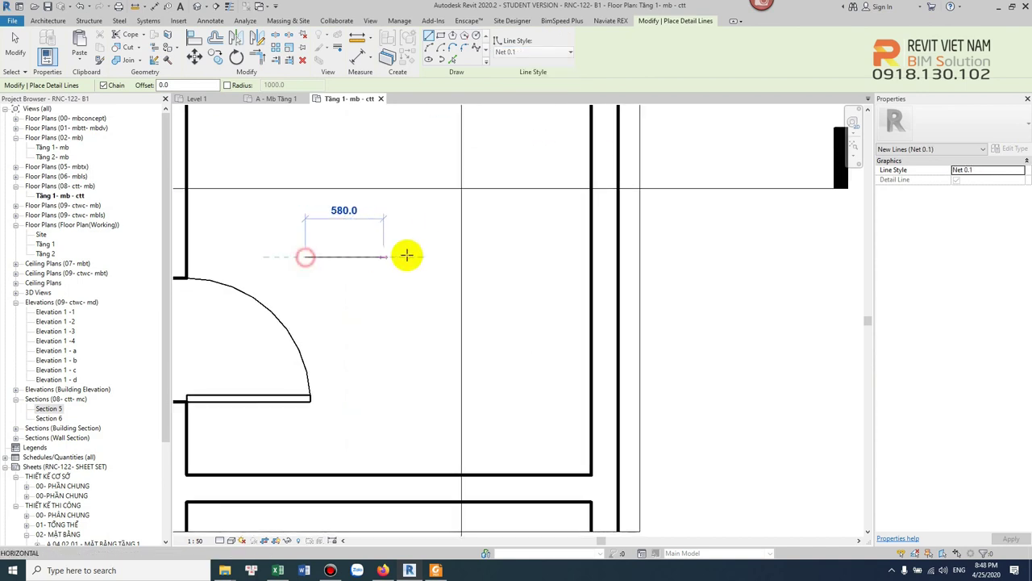
left_click(422, 255)
left_click(421, 337)
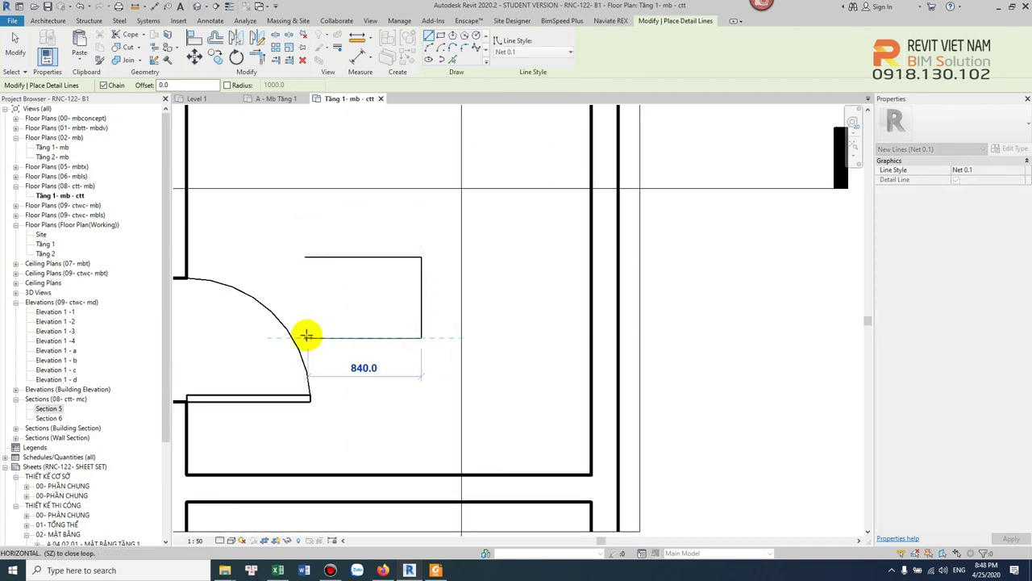
left_click(306, 338)
left_click(306, 257)
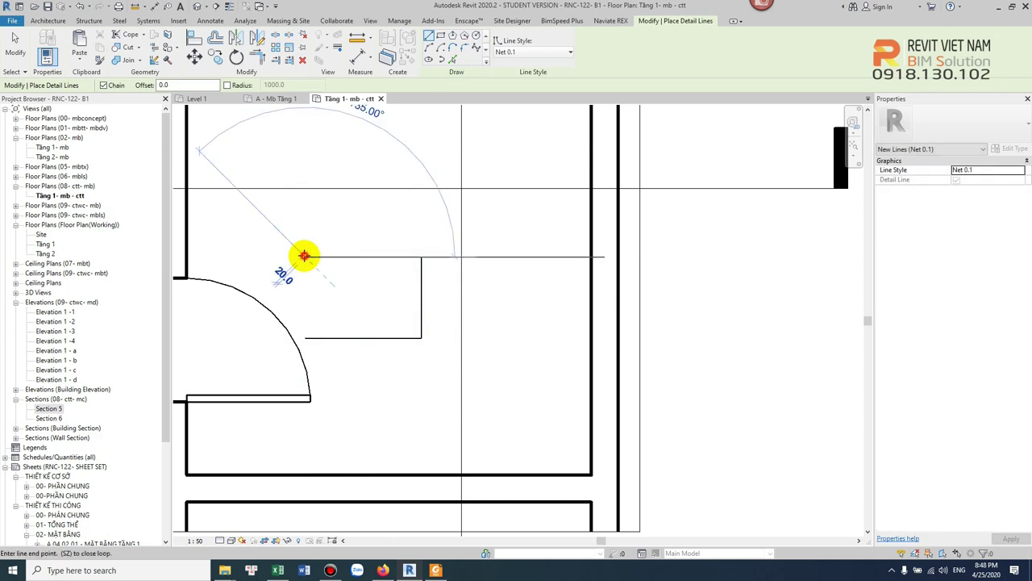
key("Escape")
scroll(380, 298, "up", 1)
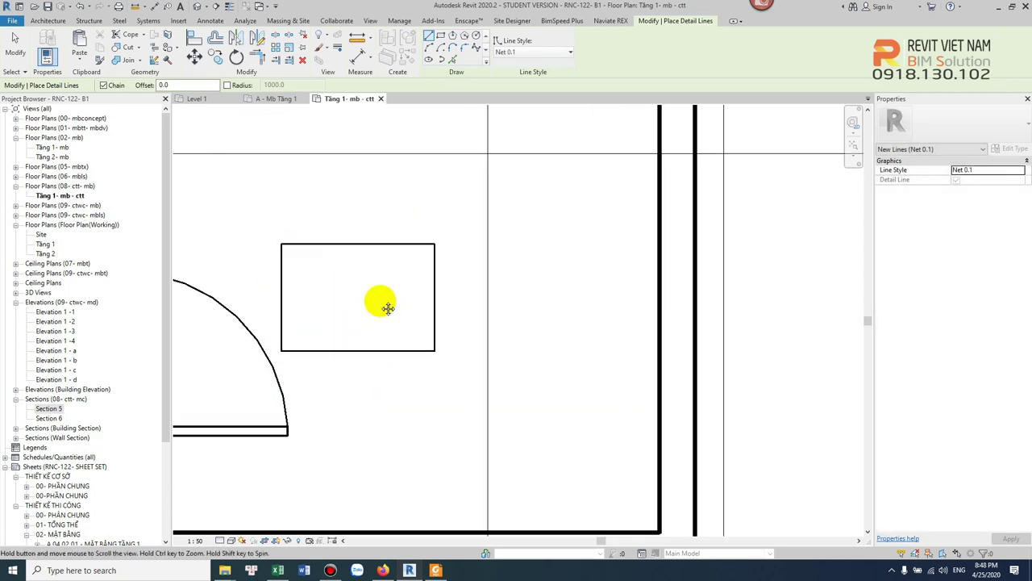
left_click(474, 113)
key("Escape")
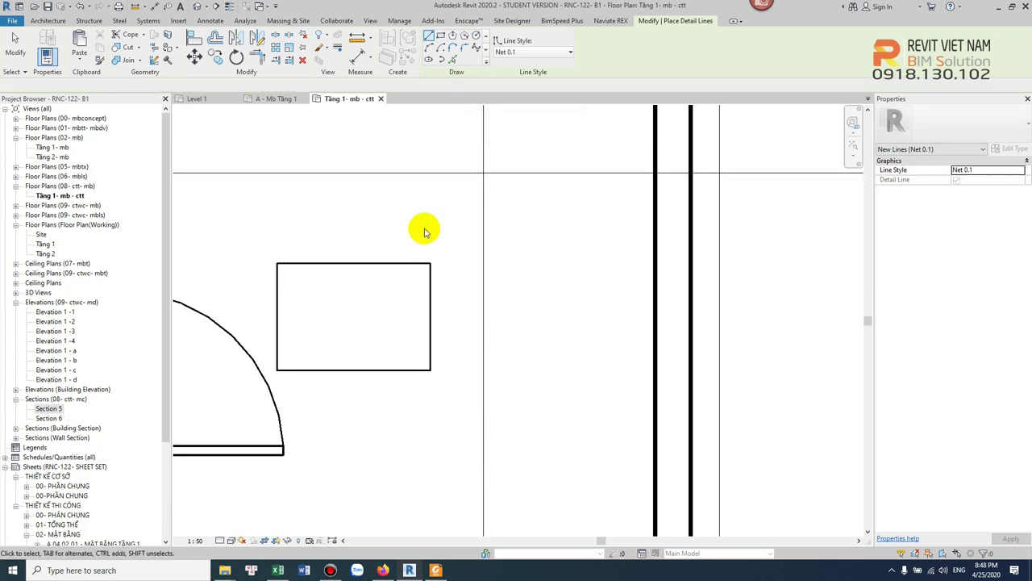
key("Escape")
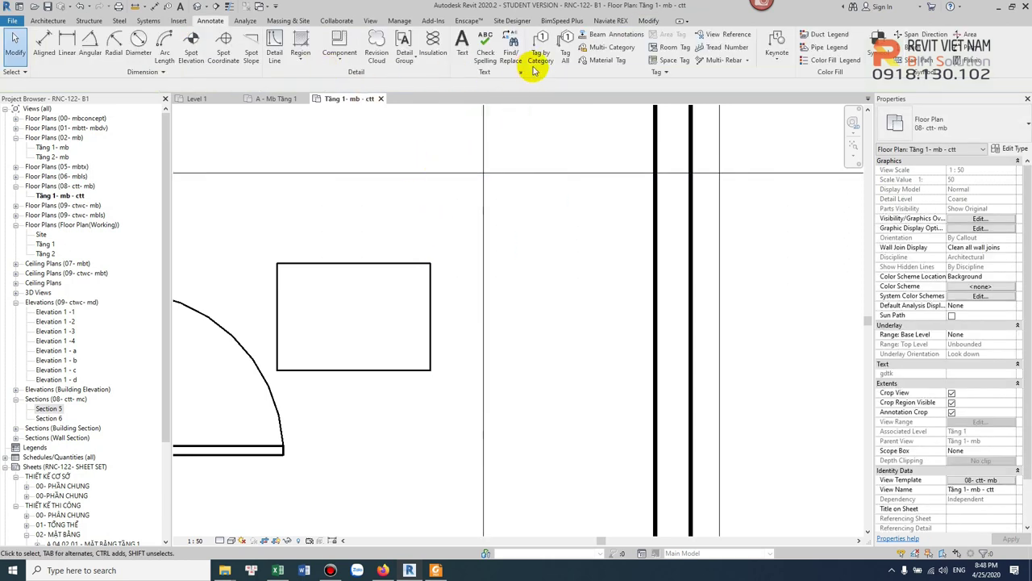
scroll(427, 261, "down", 2)
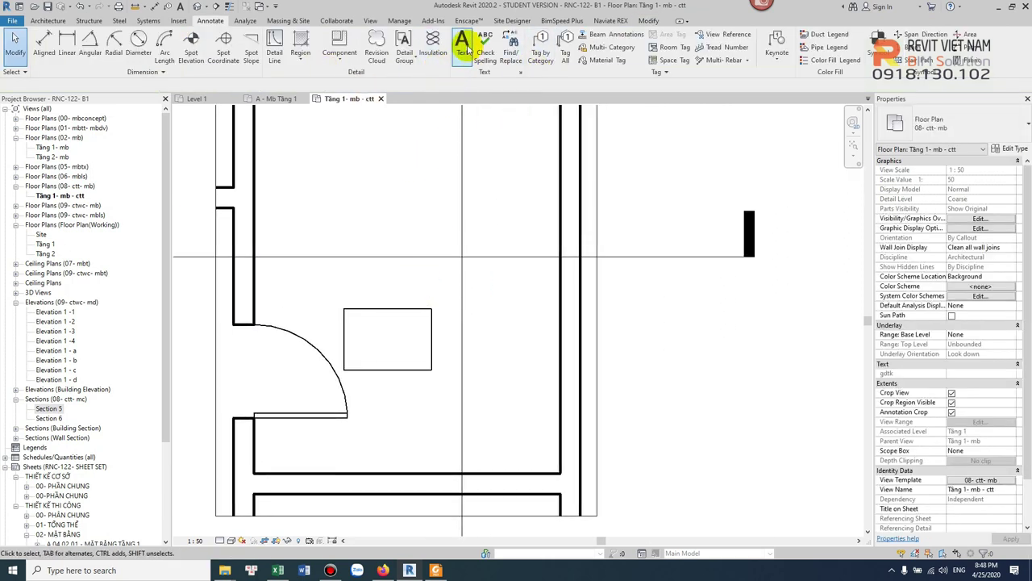
Open Line Styles and add a Net 0.4 subcategory under Lines.
left_click(399, 20)
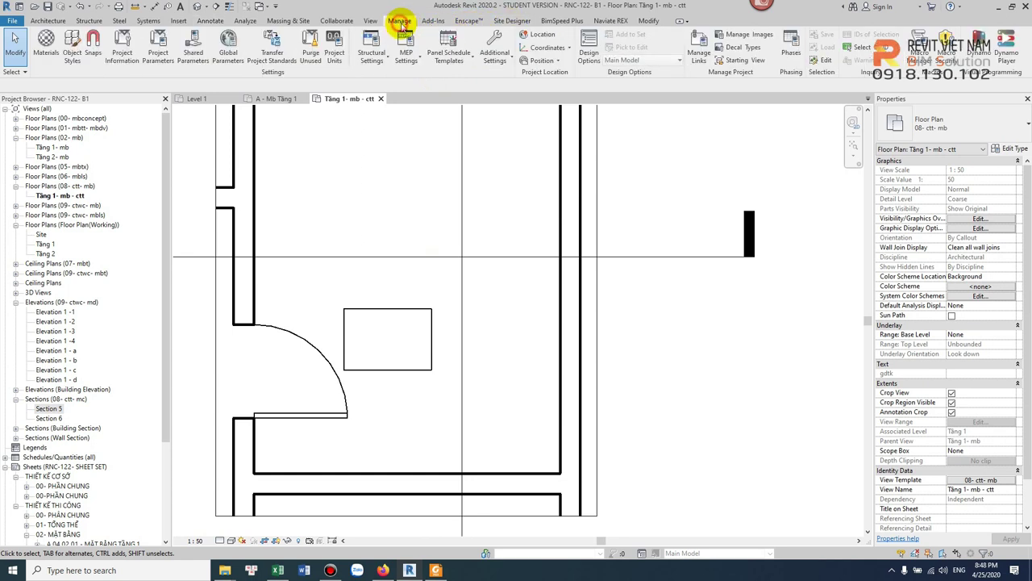
left_click(492, 55)
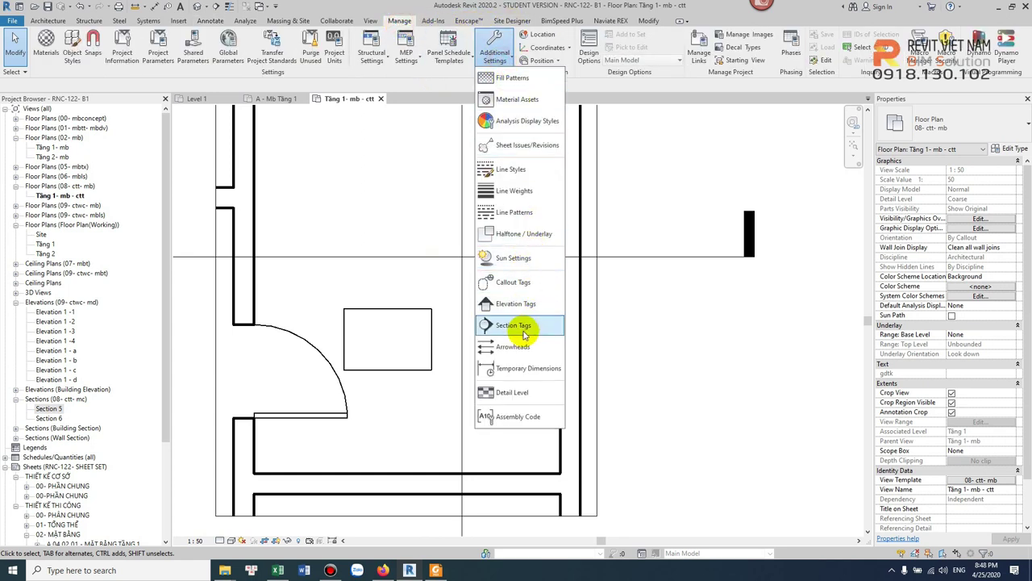
left_click(519, 178)
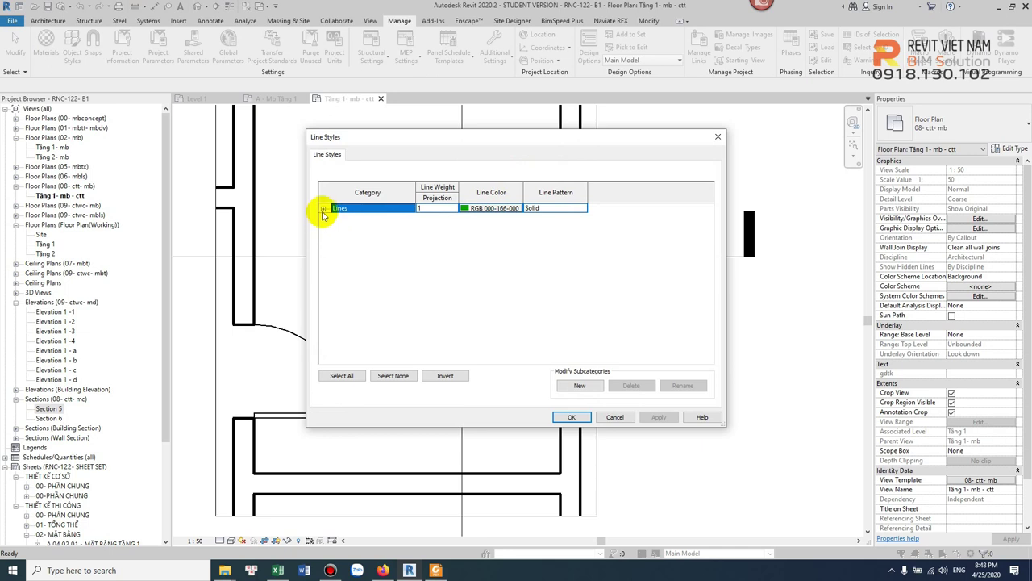
left_click(323, 208)
left_click(577, 384)
type("Net 0.4")
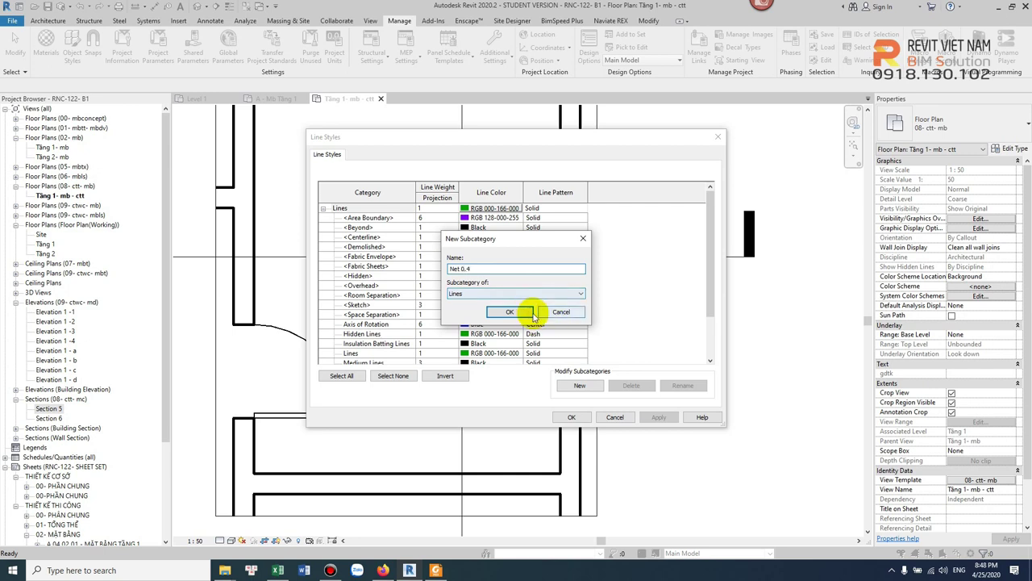
left_click(531, 314)
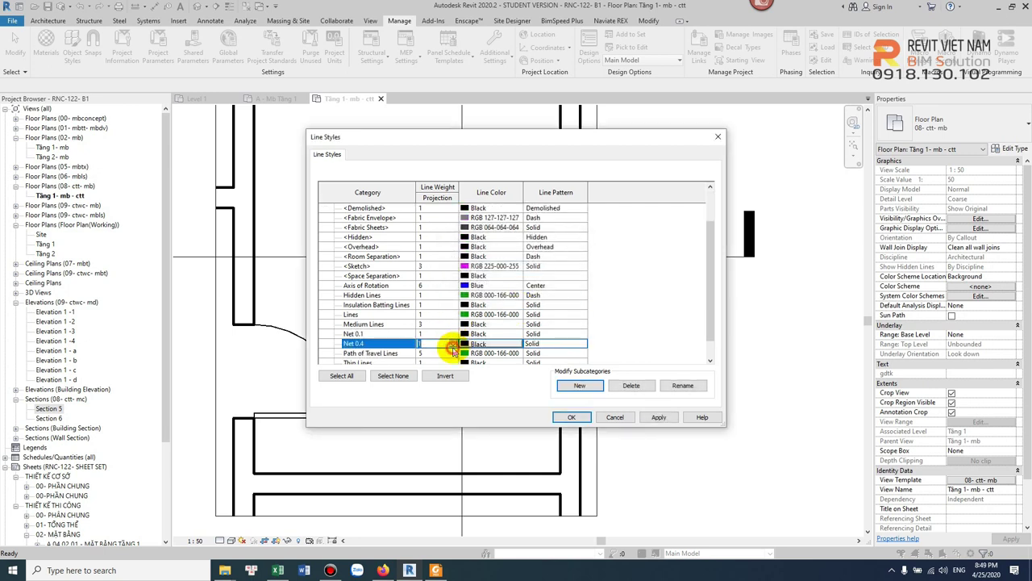
Set the Net 0.4 projection line weight to 4 and apply.
left_click(453, 344)
left_click(432, 378)
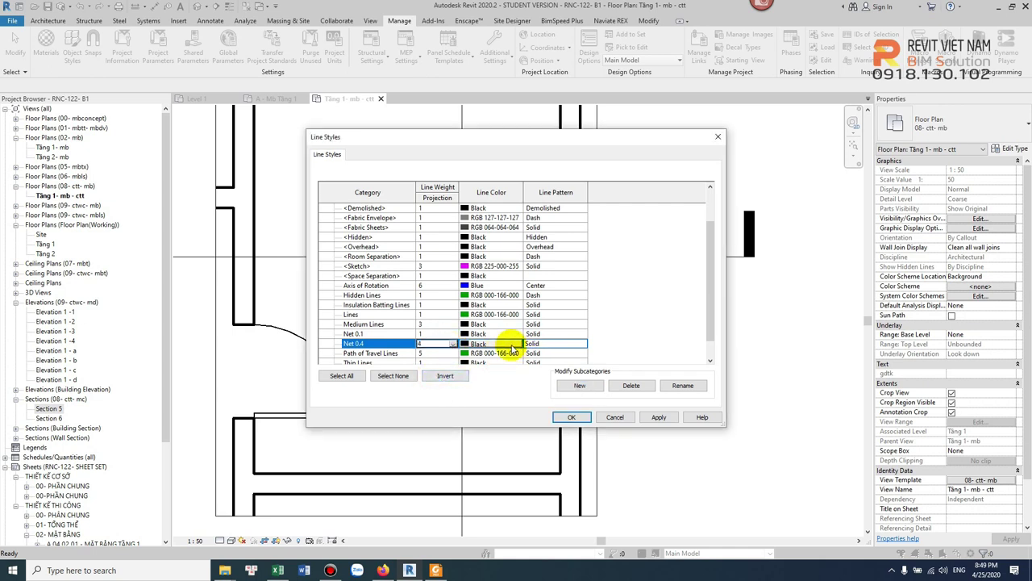
left_click(573, 417)
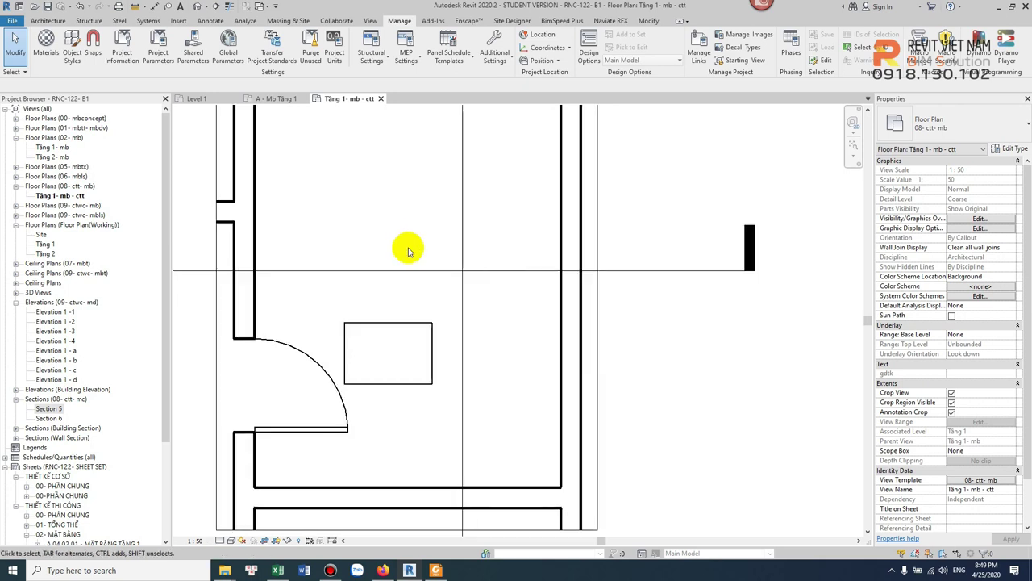
Start Detail Line with DL and choose the Net 0.4 line style.
key("d")
key("l")
left_click(568, 53)
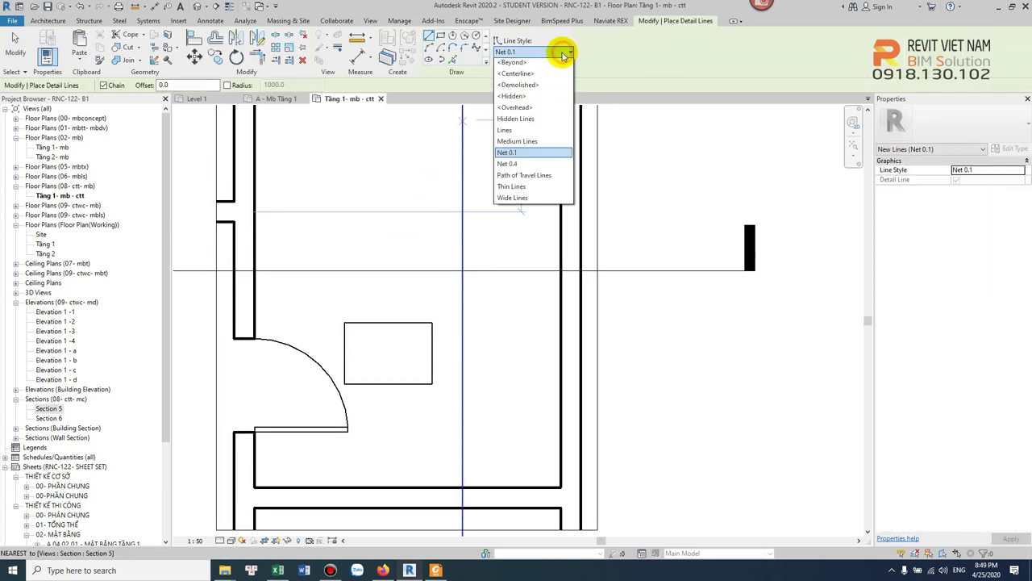
left_click(525, 166)
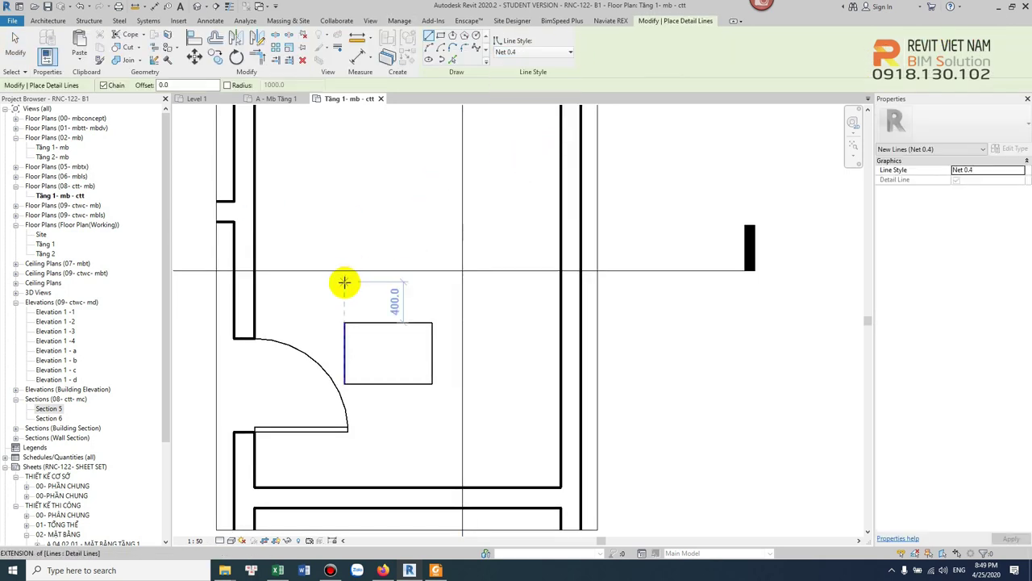
Draw the Net 0.4 rectangle's edges above the small box, with an 860 mm bottom edge.
left_click(344, 283)
left_click(344, 201)
scroll(412, 208, "up", 2)
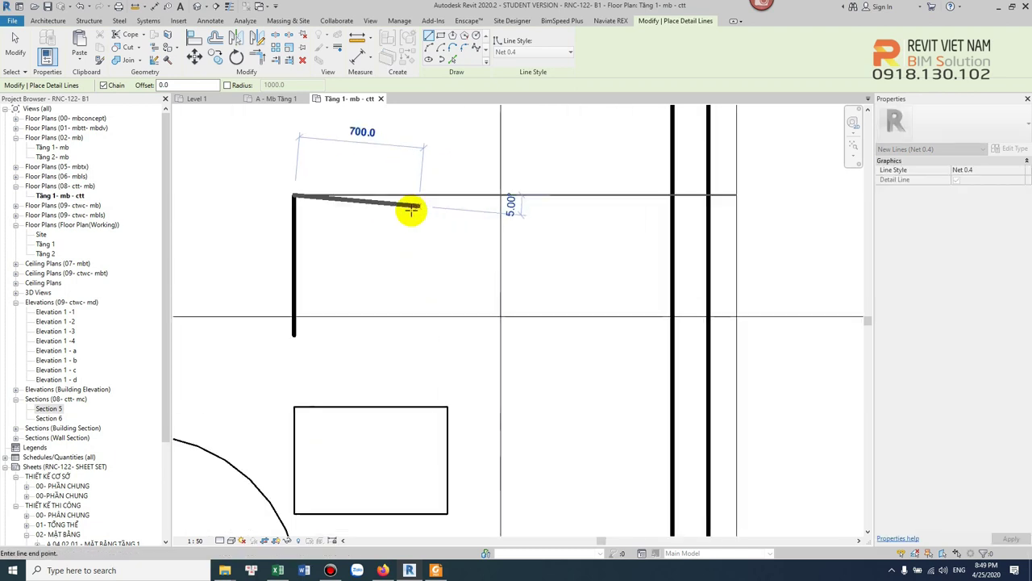
left_click(457, 195)
key("Escape")
left_click(293, 335)
left_click(450, 334)
left_click(449, 196)
key("Escape")
key("Escape")
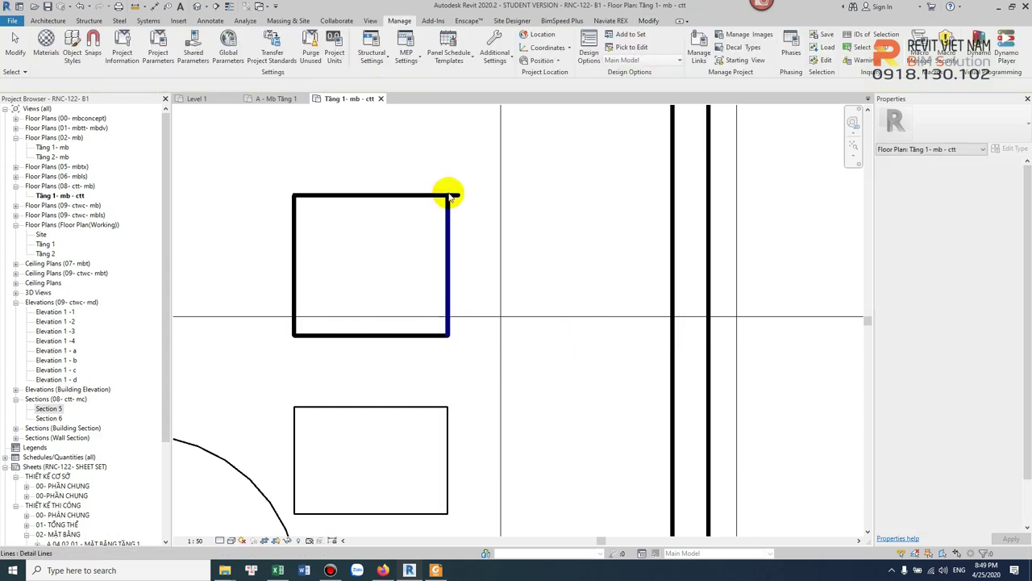
Cancel a started Trim (TR) command and select the outline's right edge.
key("t")
key("r")
scroll(415, 219, "down", 2)
scroll(416, 288, "down", 1)
scroll(408, 266, "down", 1)
scroll(399, 278, "up", 2)
key("Escape")
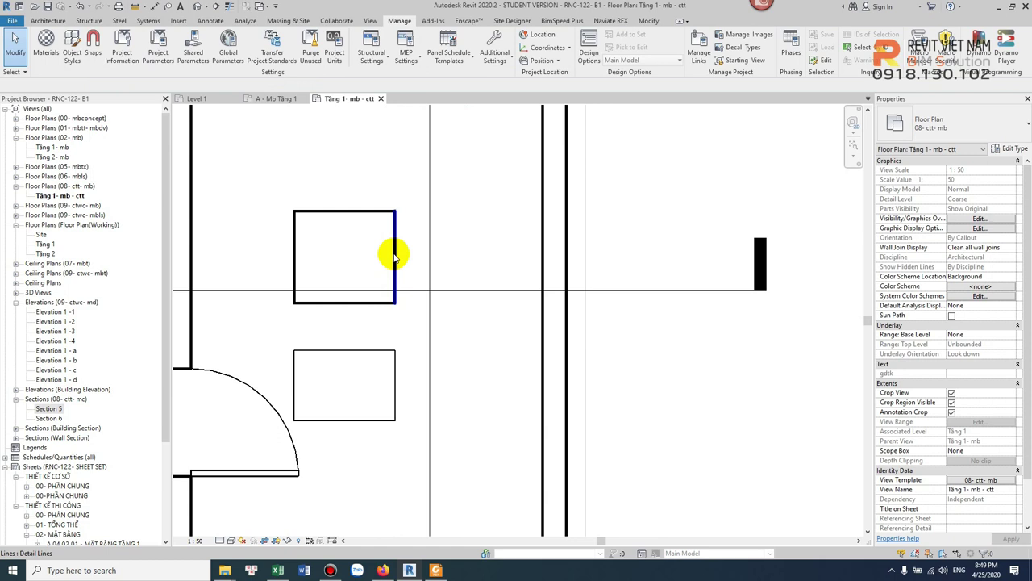
left_click(394, 256)
scroll(415, 209, "down", 2)
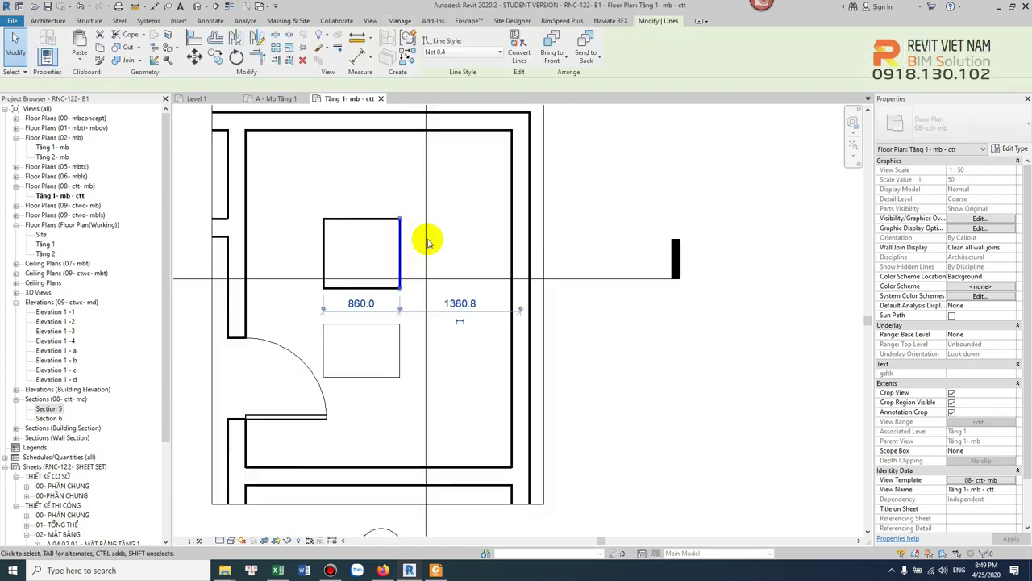
scroll(392, 214, "down", 1)
Restart Detail Line with DL, then cancel the extra line.
key("d")
key("l")
scroll(451, 266, "up", 2)
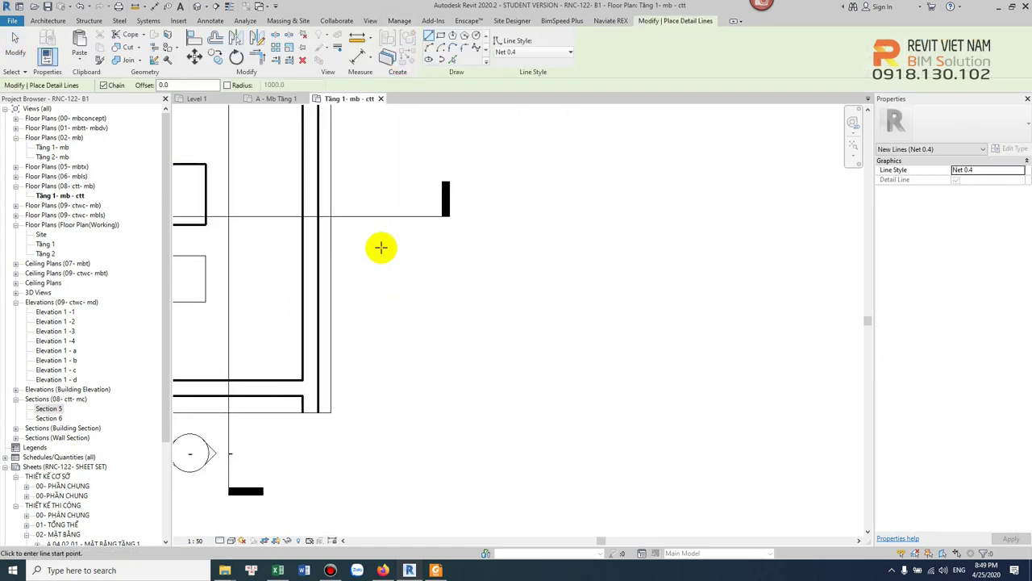
left_click(388, 282)
key("Escape")
key("Escape")
scroll(452, 266, "down", 3)
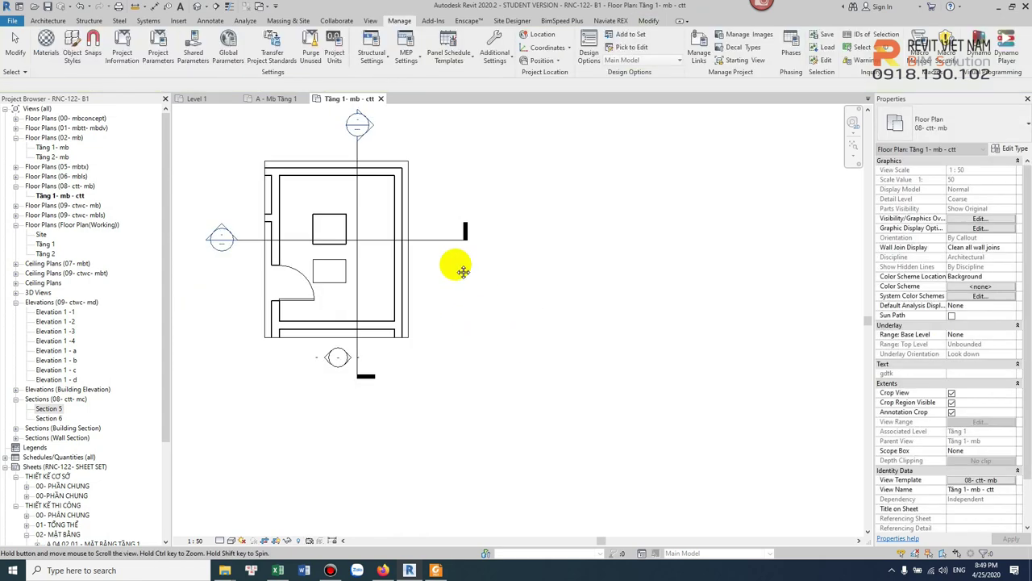
scroll(369, 277, "up", 2)
scroll(395, 299, "up", 1)
scroll(395, 290, "down", 1)
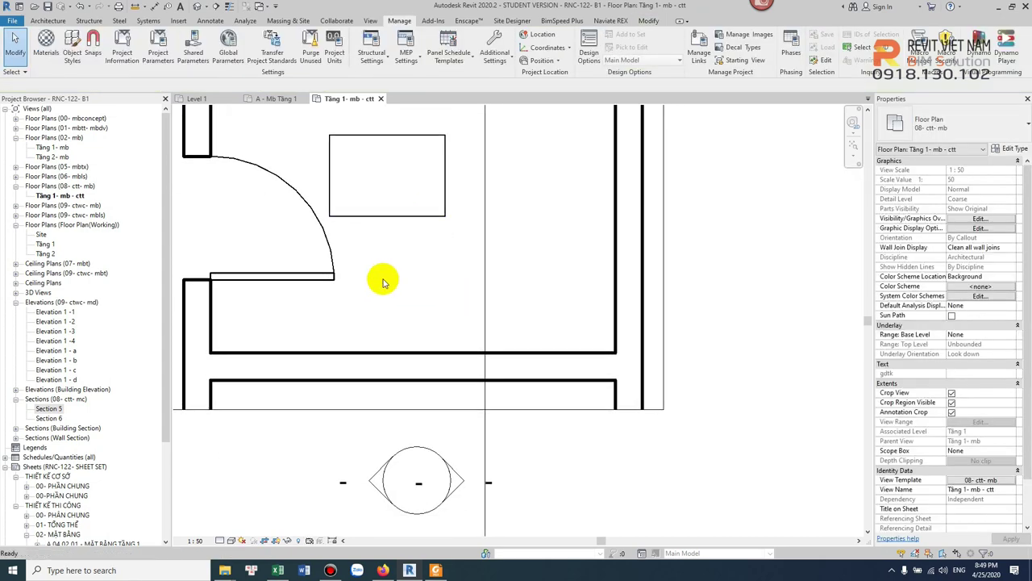
Open Line Styles, expand Lines and create a Net dut 0.3 subcategory.
left_click(493, 56)
left_click(517, 167)
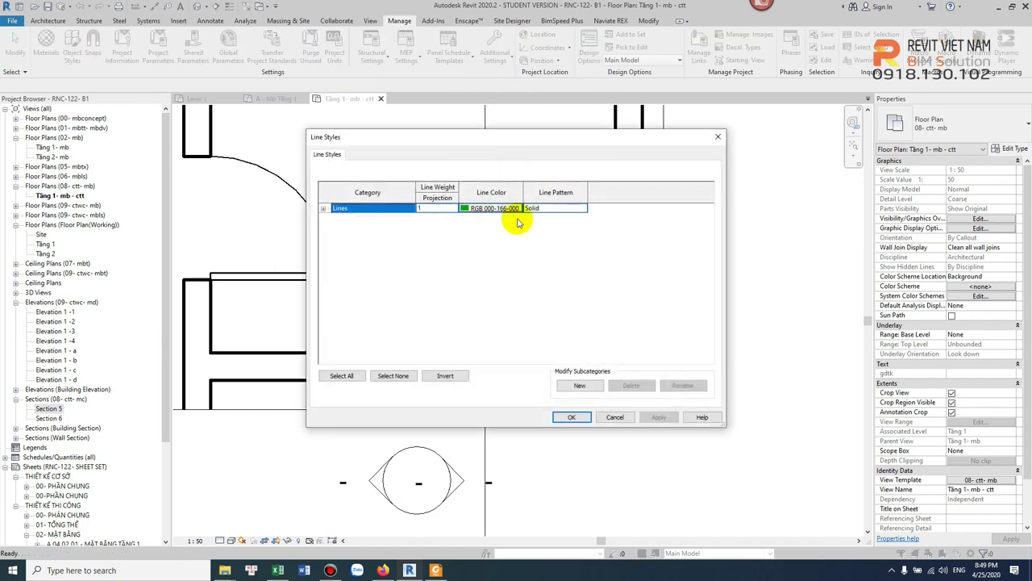
left_click(579, 386)
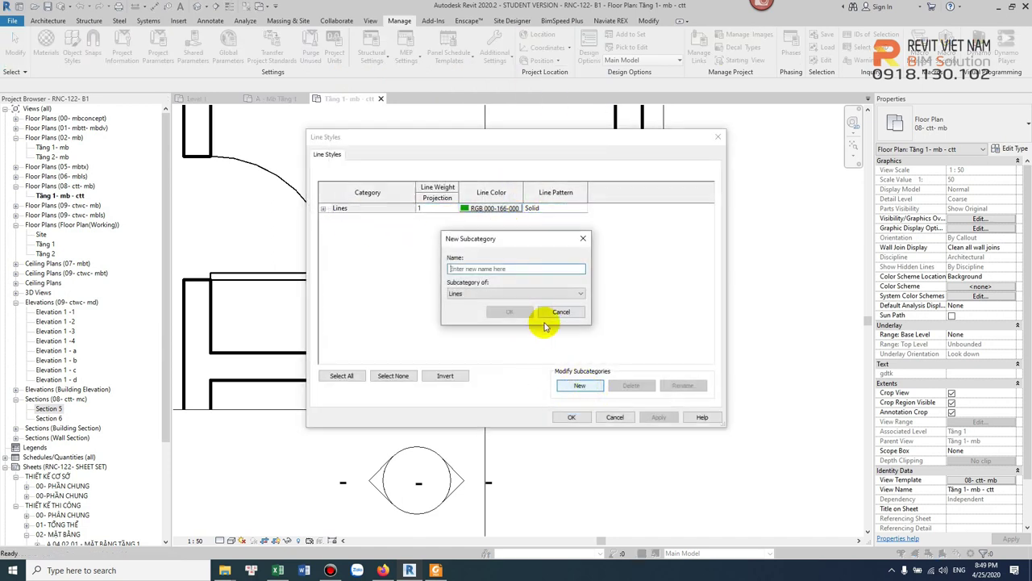
left_click(540, 313)
left_click(323, 208)
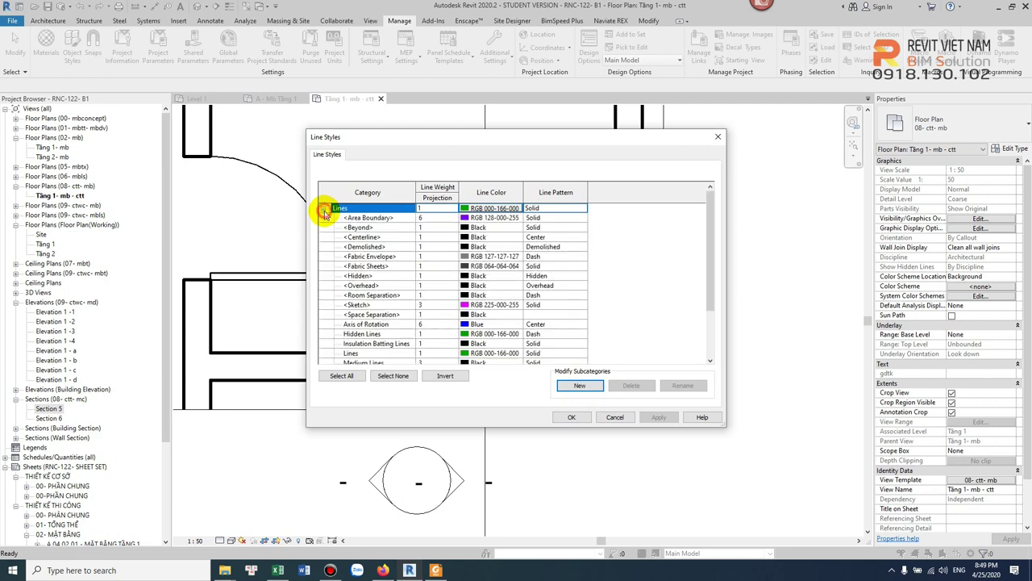
left_click(579, 385)
type("Net dut 0.3")
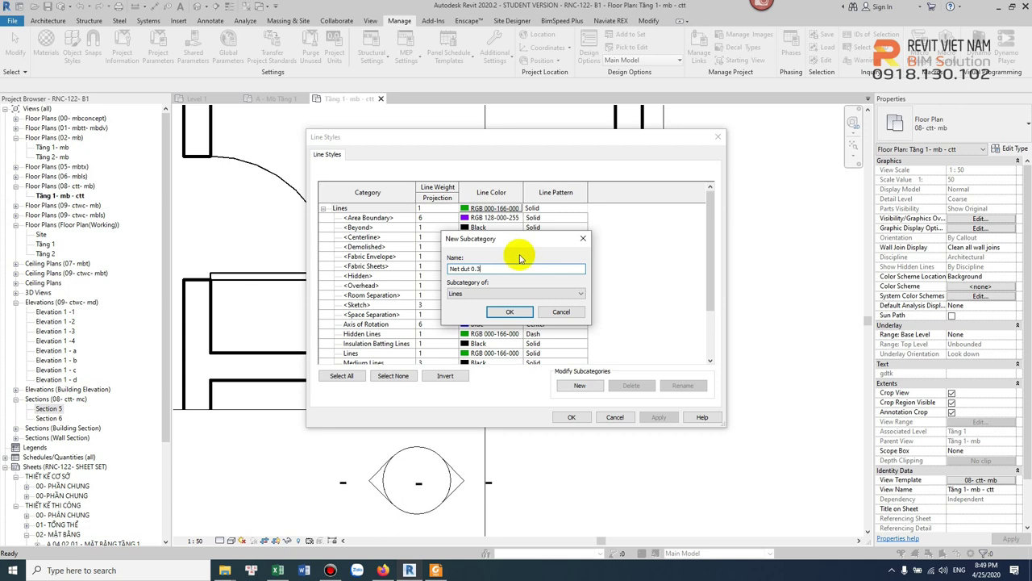
left_click(509, 312)
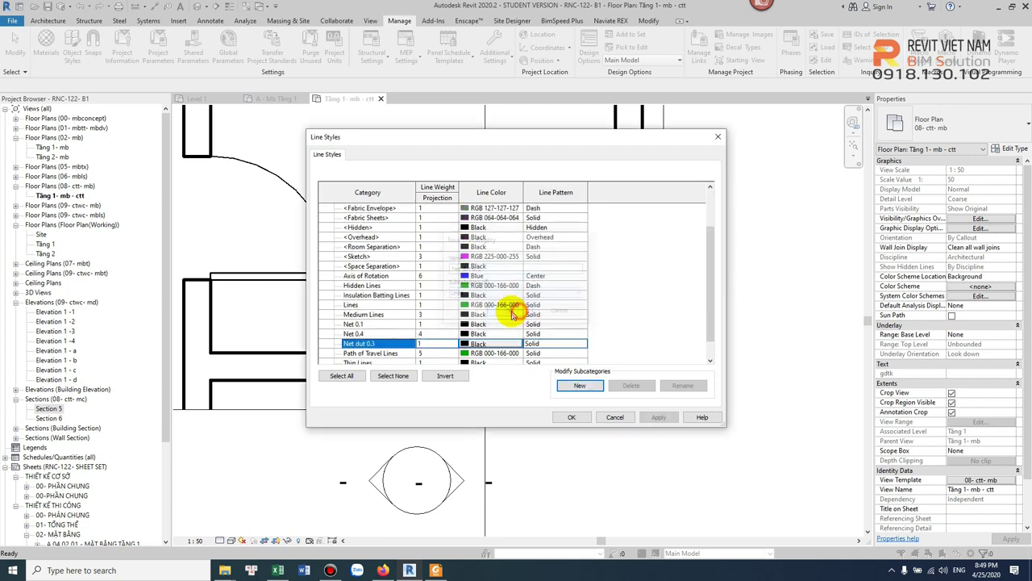
Give Net dut 0.3 line weight 3 and the Hidden pattern, then apply.
left_click(452, 345)
left_click(420, 368)
left_click(578, 345)
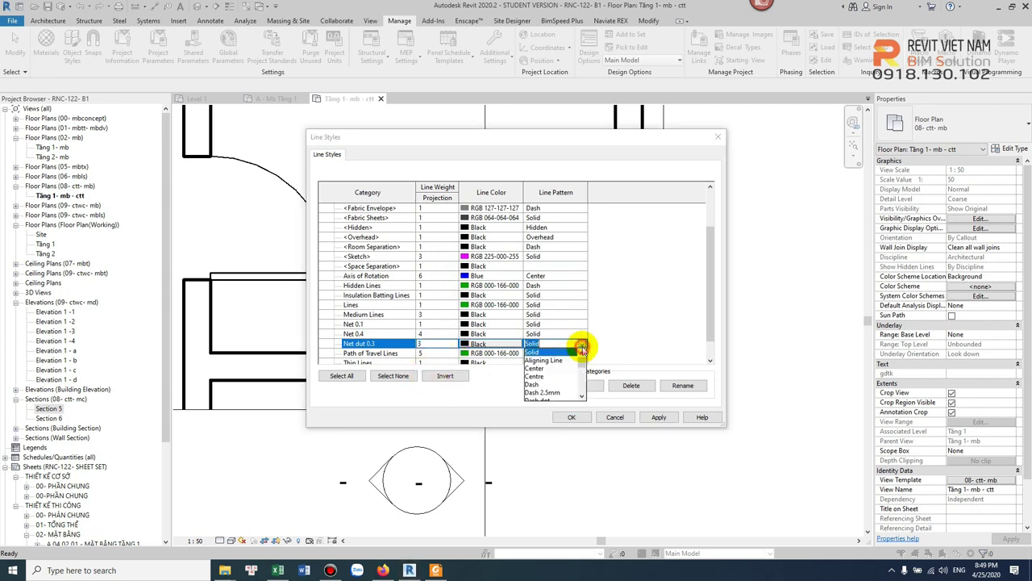
scroll(557, 388, "up", 2)
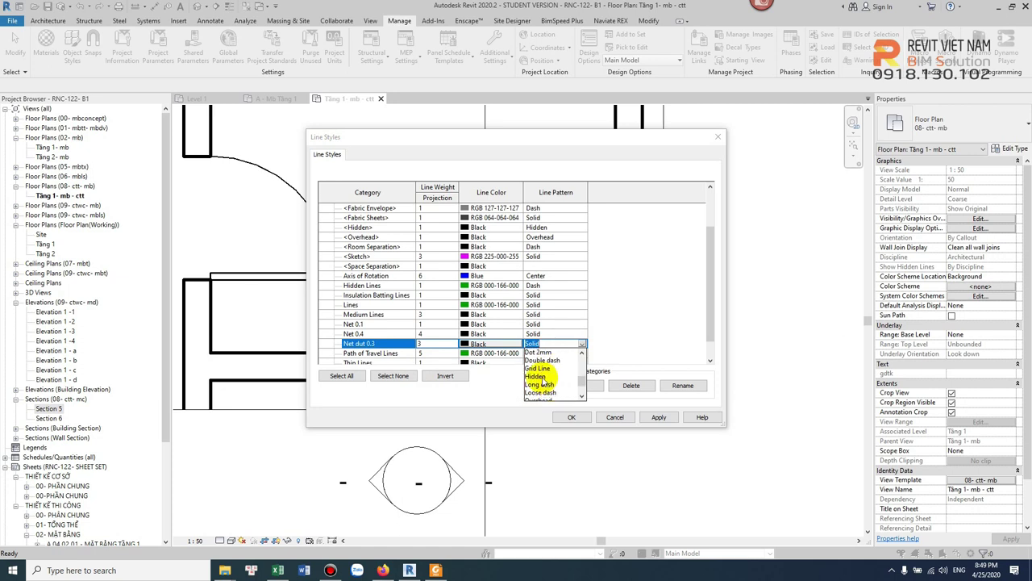
left_click(540, 377)
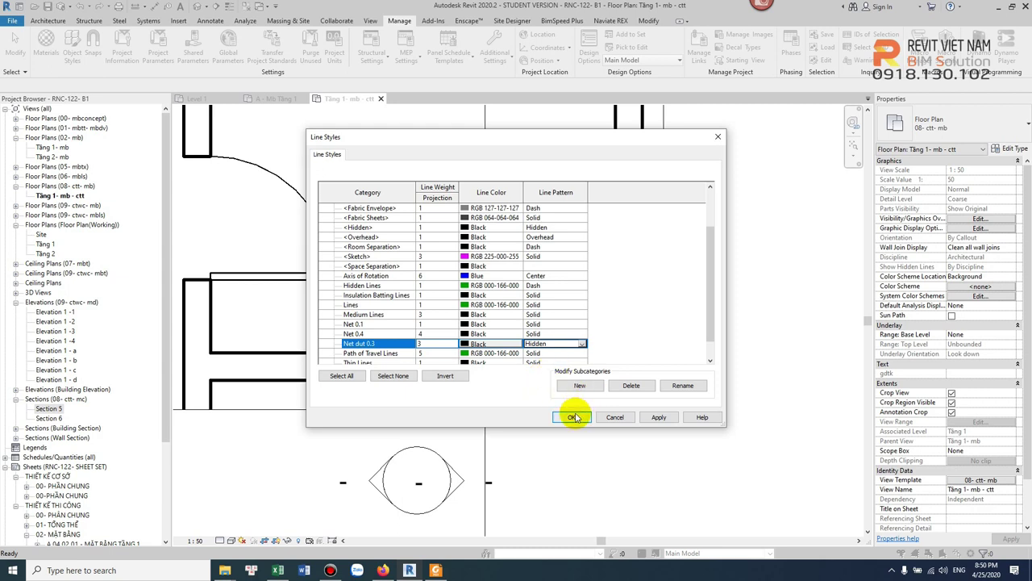
left_click(574, 417)
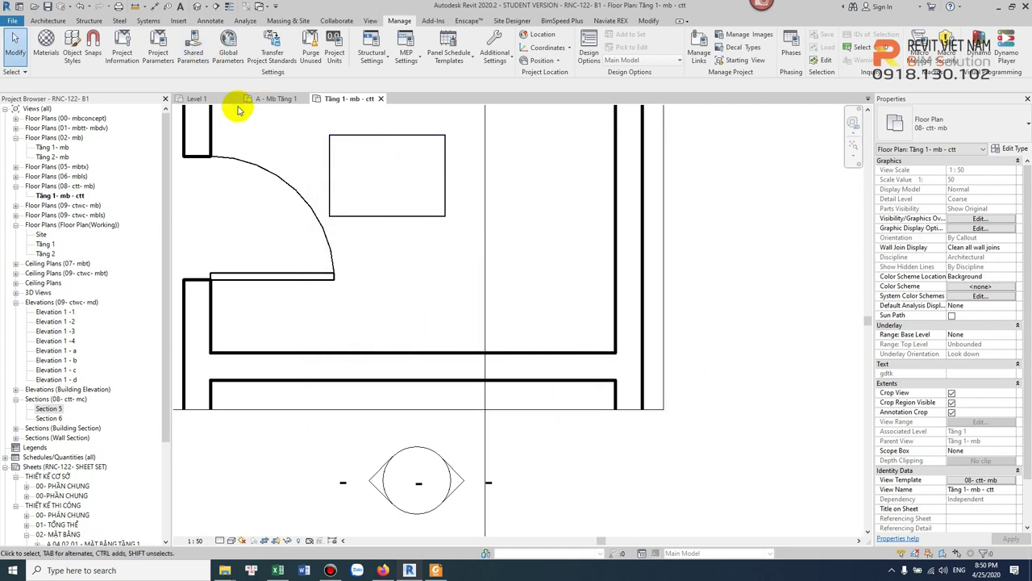
Draw a horizontal Net dut 0.3 detail line across the room above the lower wall.
key("l")
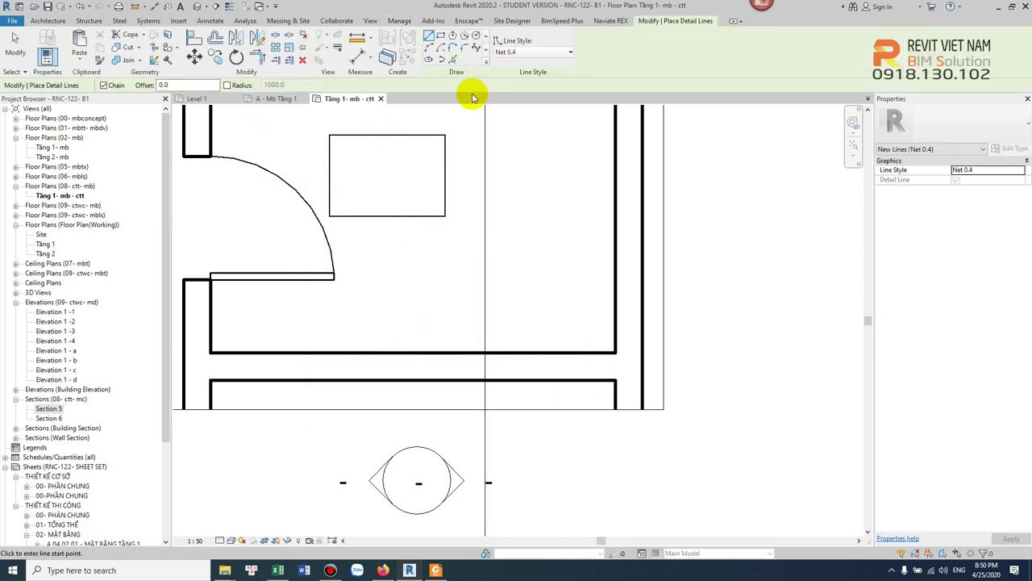
left_click(538, 54)
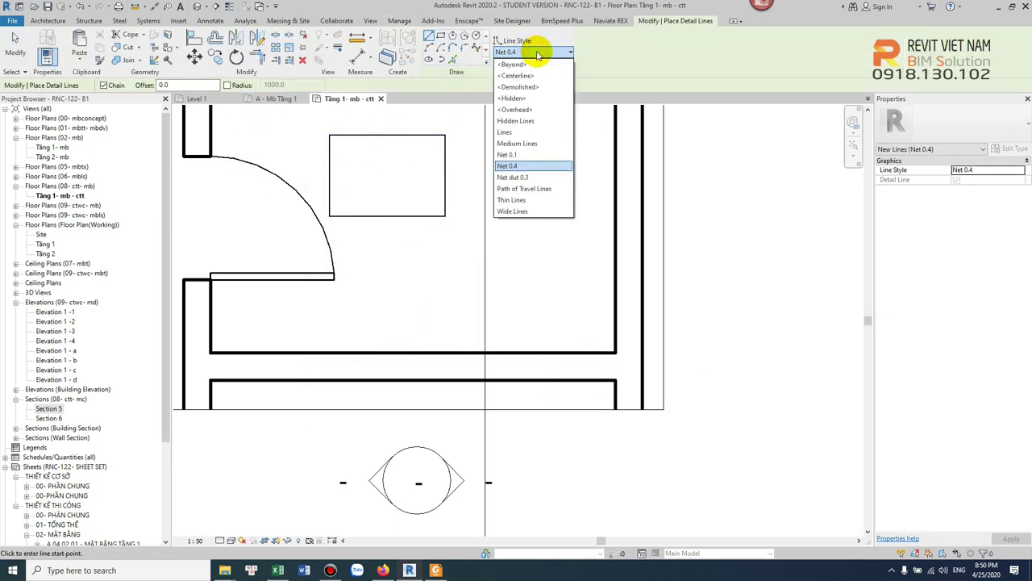
left_click(528, 179)
left_click(247, 317)
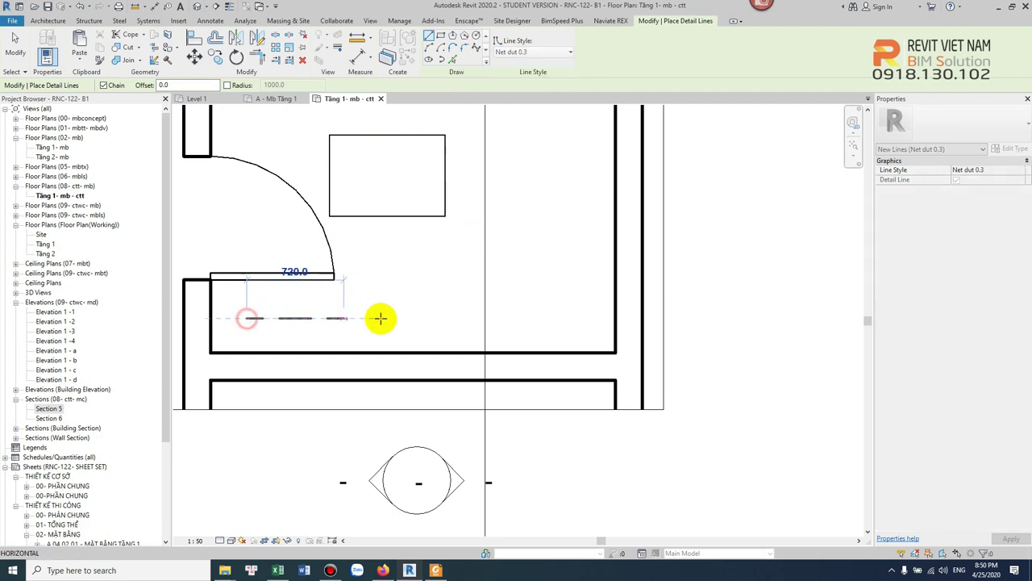
left_click(571, 314)
scroll(449, 334, "up", 2)
key("Escape")
key("Escape")
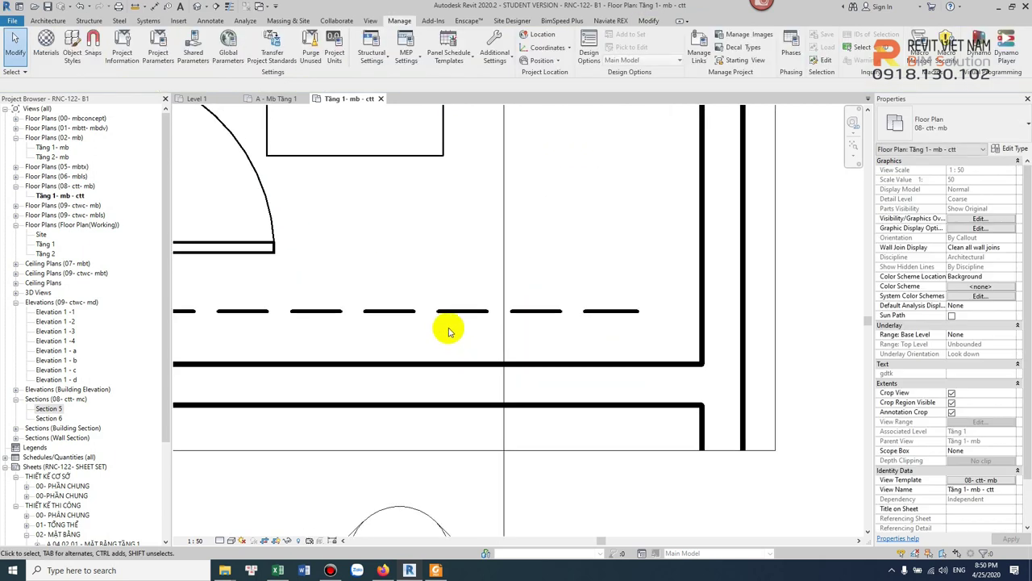
middle_click_drag(449, 332, 508, 299)
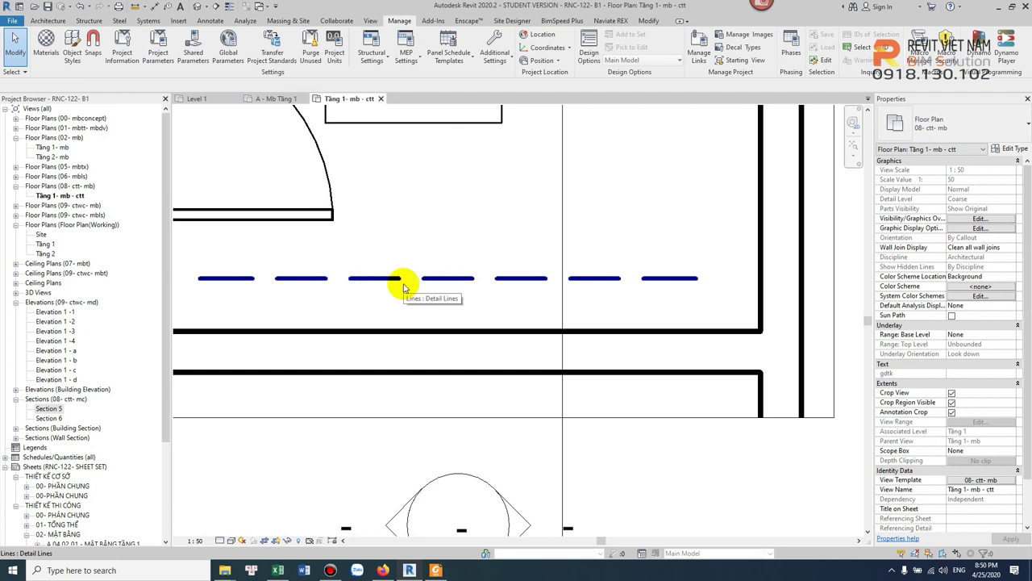
left_click(505, 62)
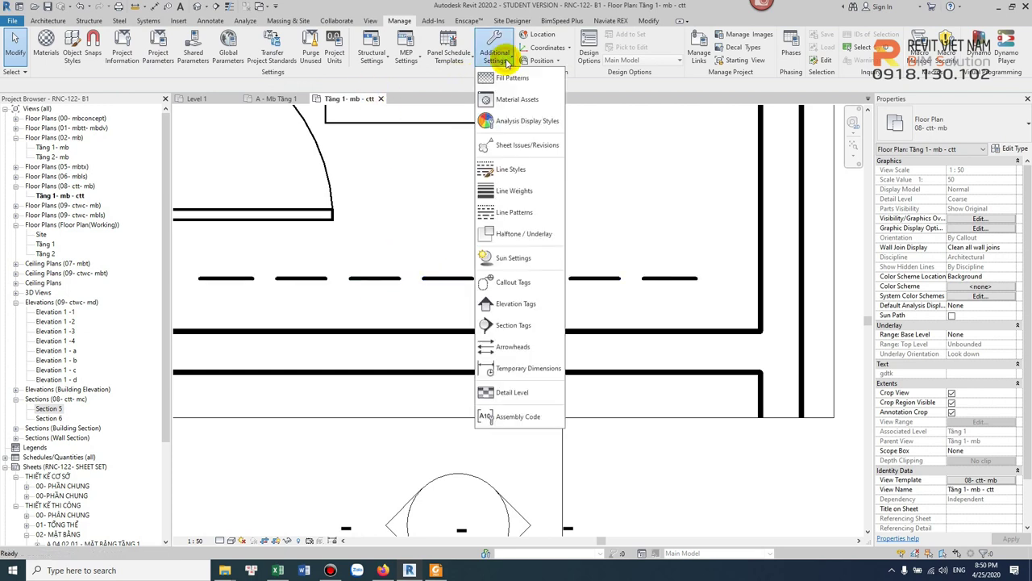
Open Line Patterns and start a new pattern named Net dut.
left_click(517, 214)
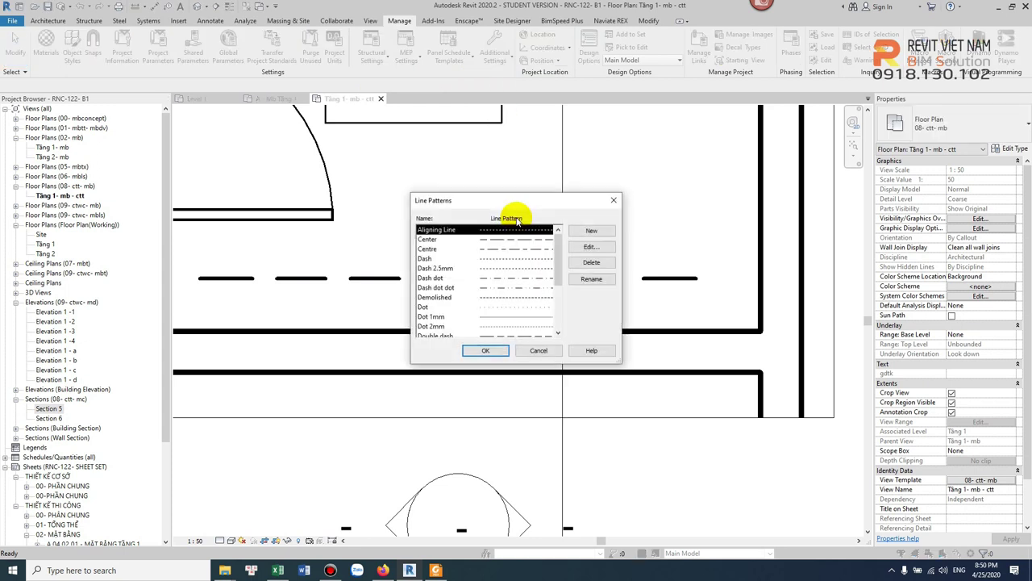
scroll(471, 283, "down", 1)
scroll(476, 299, "down", 1)
left_click(465, 298)
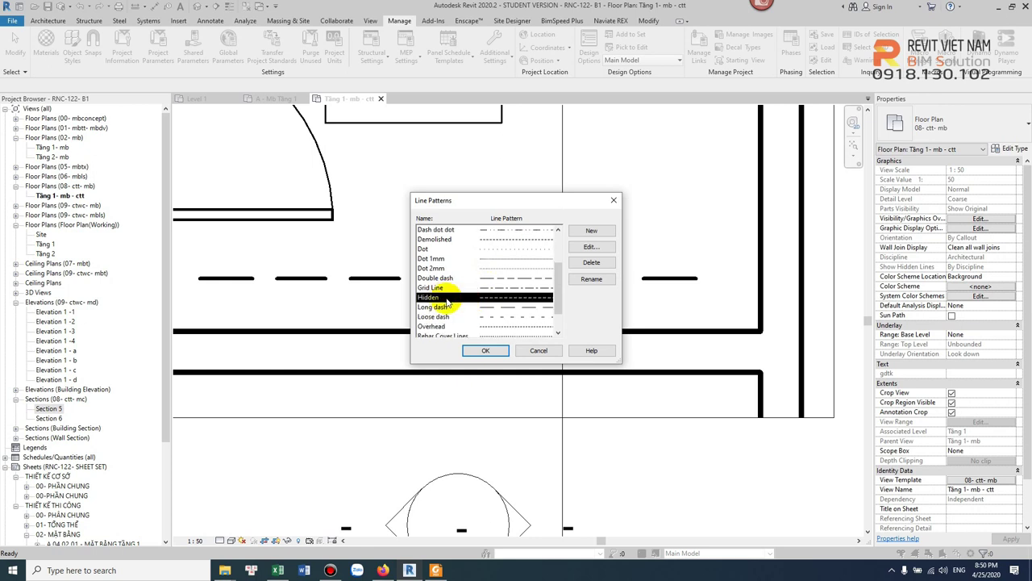
left_click(593, 232)
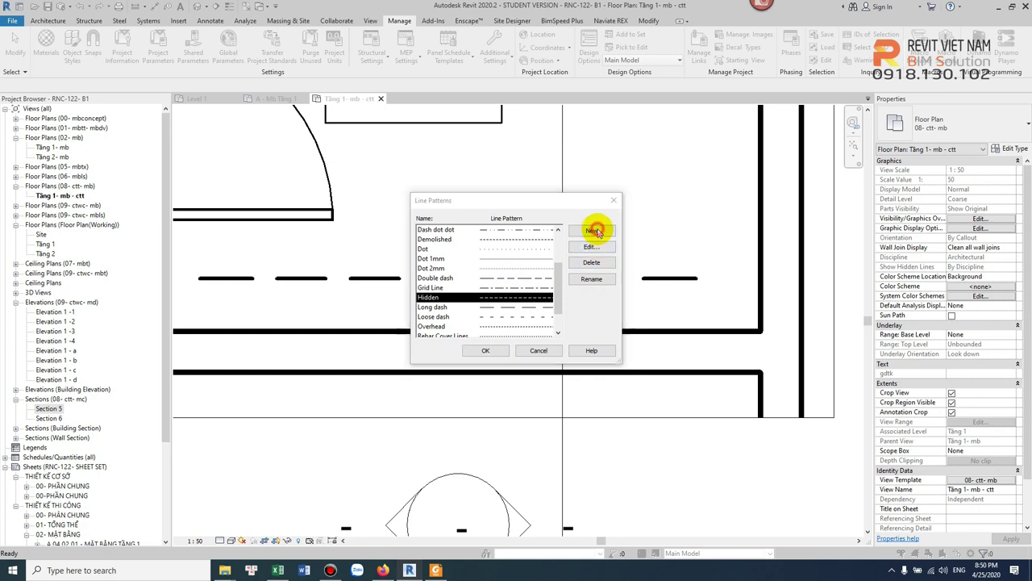
type("n")
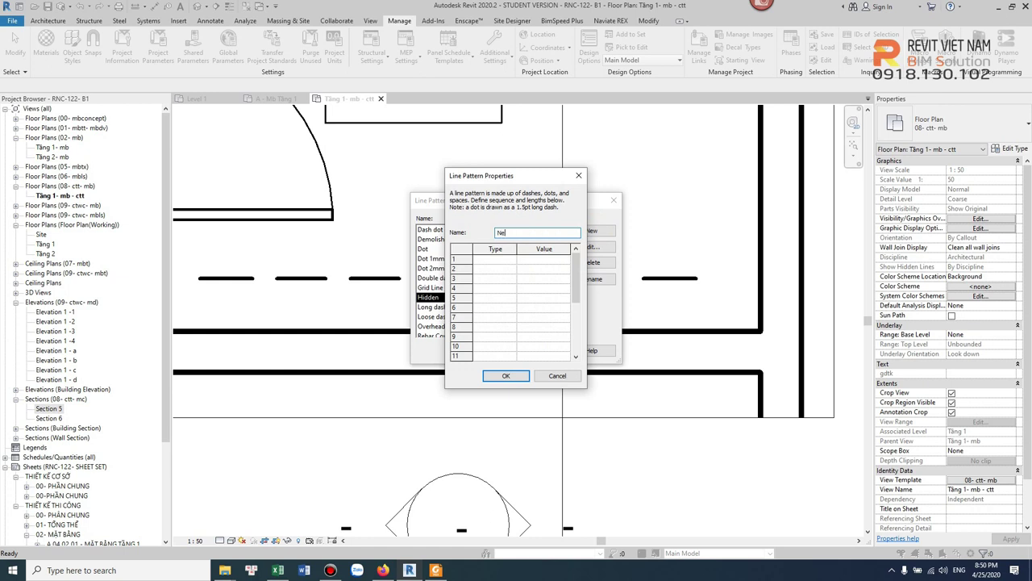
Define Net dut as a 1 mm dash followed by a 1 mm space.
left_click(511, 260)
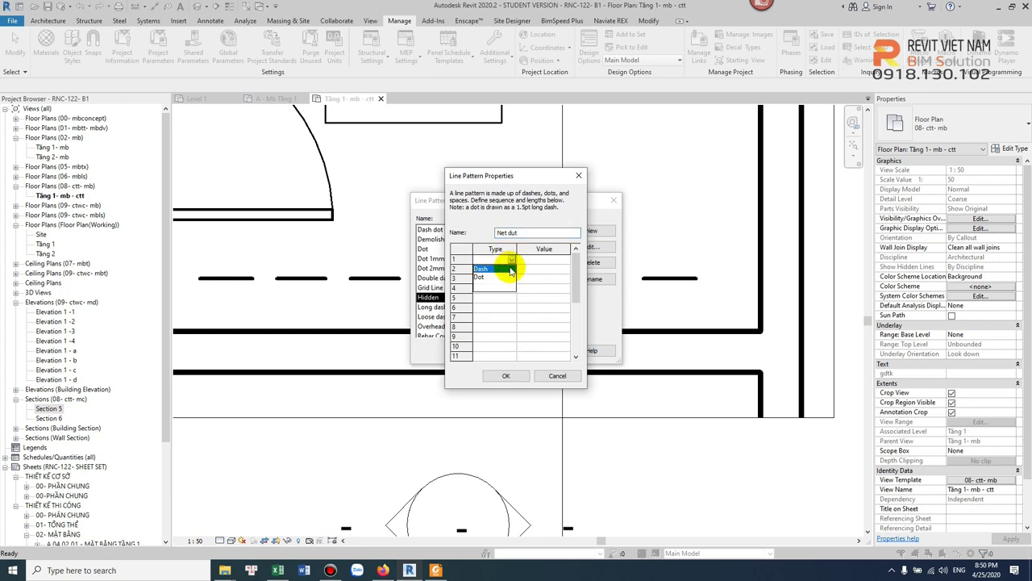
left_click(511, 267)
left_click(549, 260)
type("1")
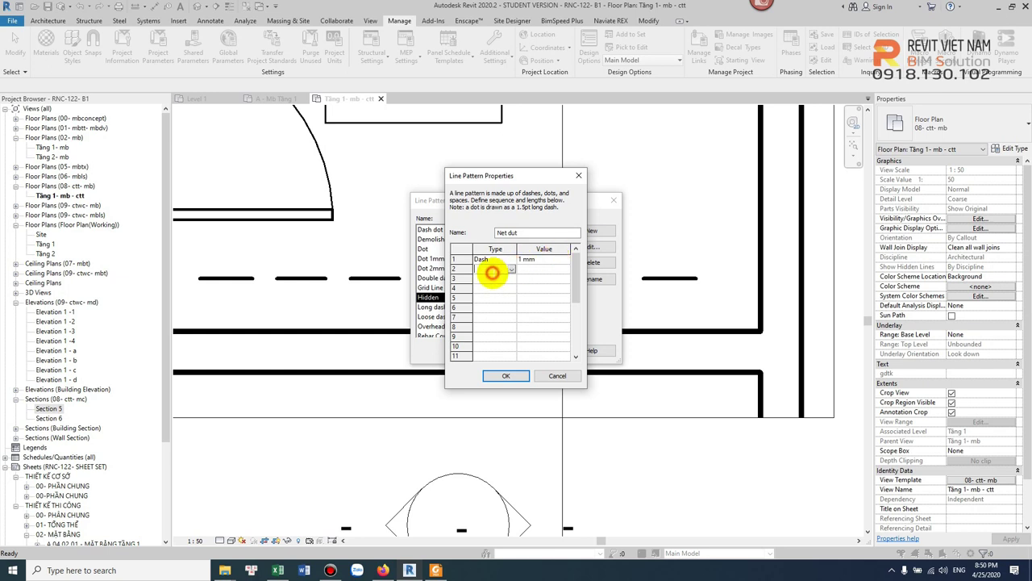
left_click(506, 375)
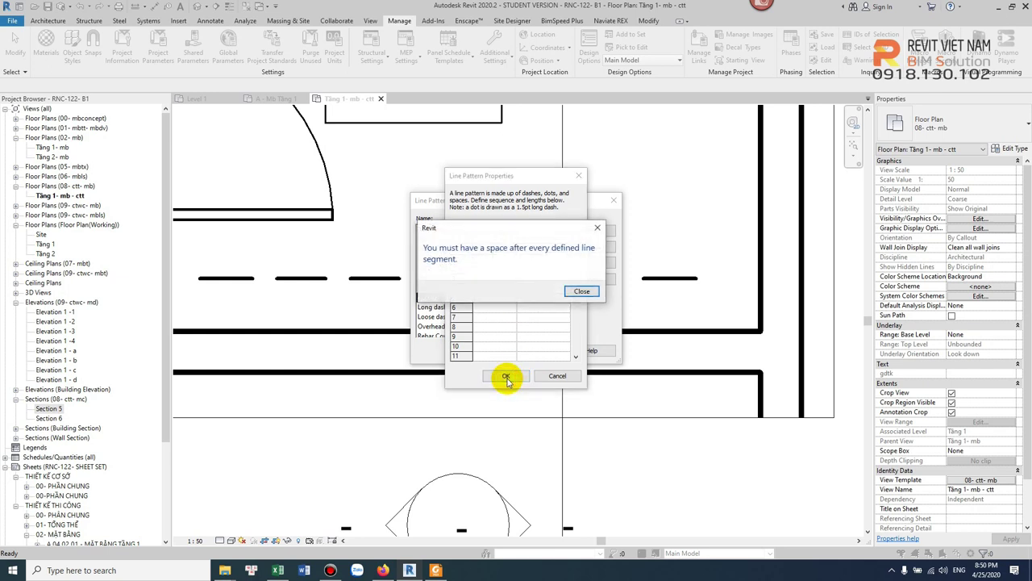
left_click(581, 292)
left_click(511, 269)
left_click(510, 279)
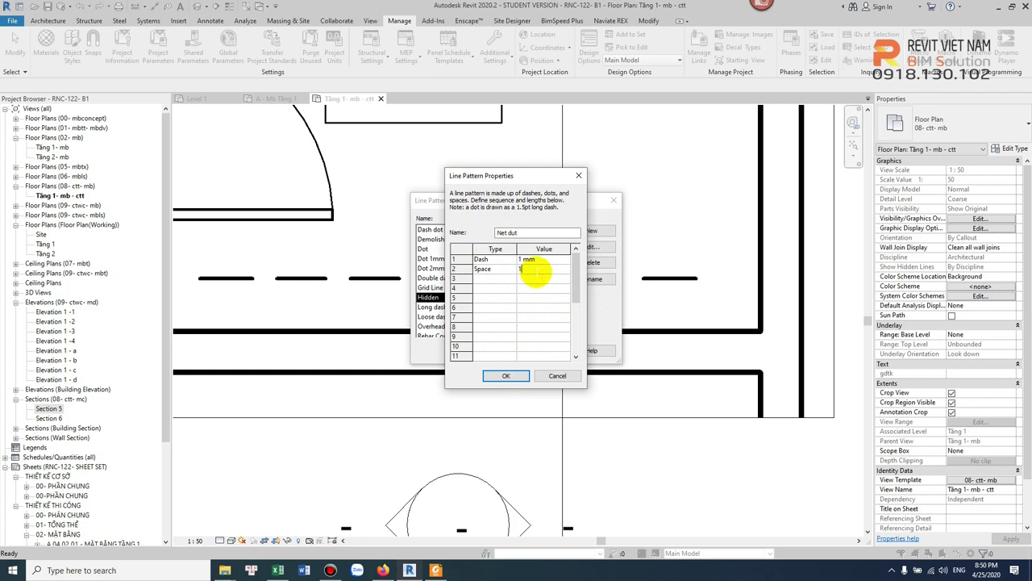
left_click(505, 376)
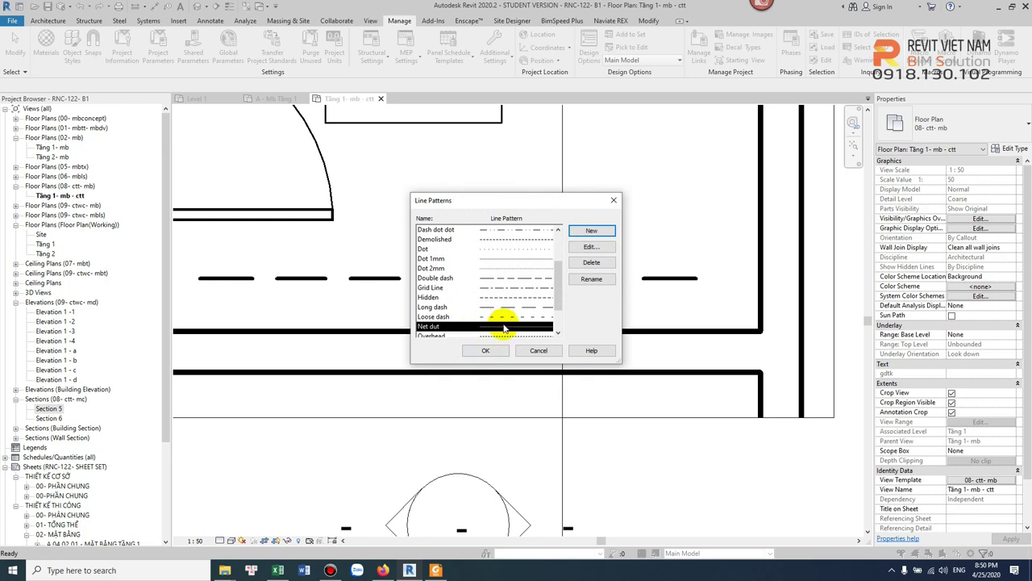
left_click(486, 350)
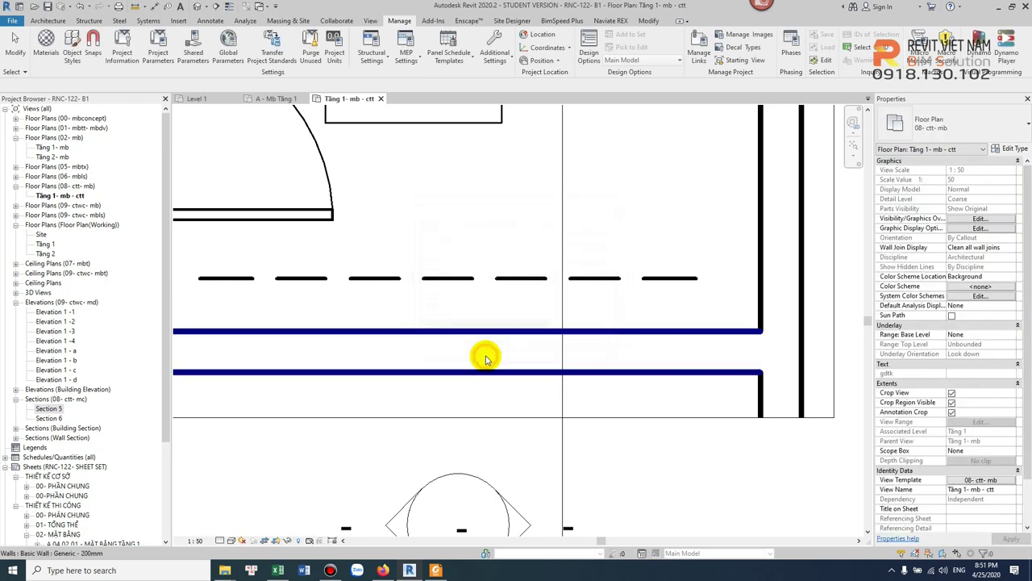
Assign the Net dut line pattern to the Net dut 0.3 line style.
left_click(484, 278)
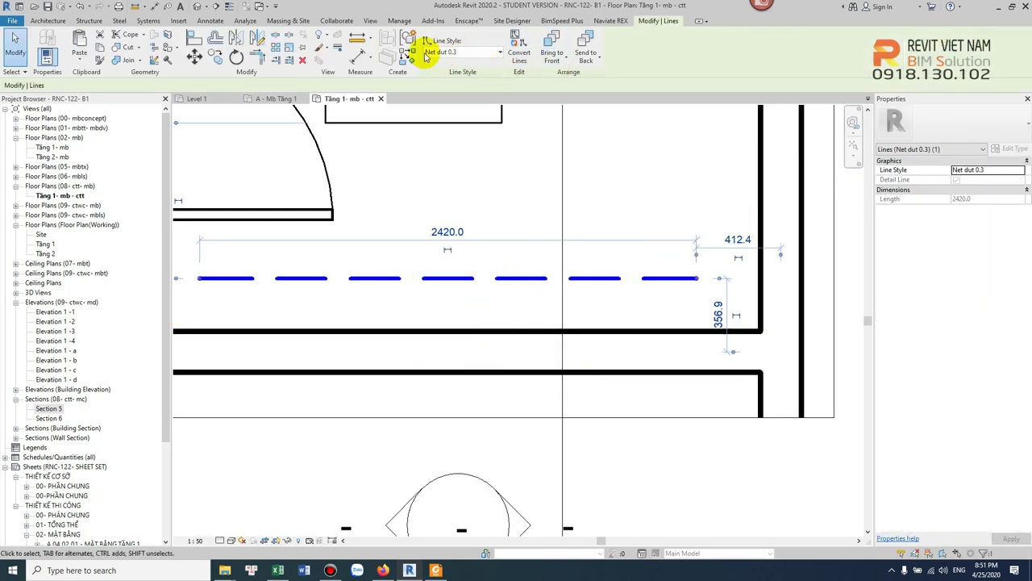
left_click(399, 20)
left_click(495, 44)
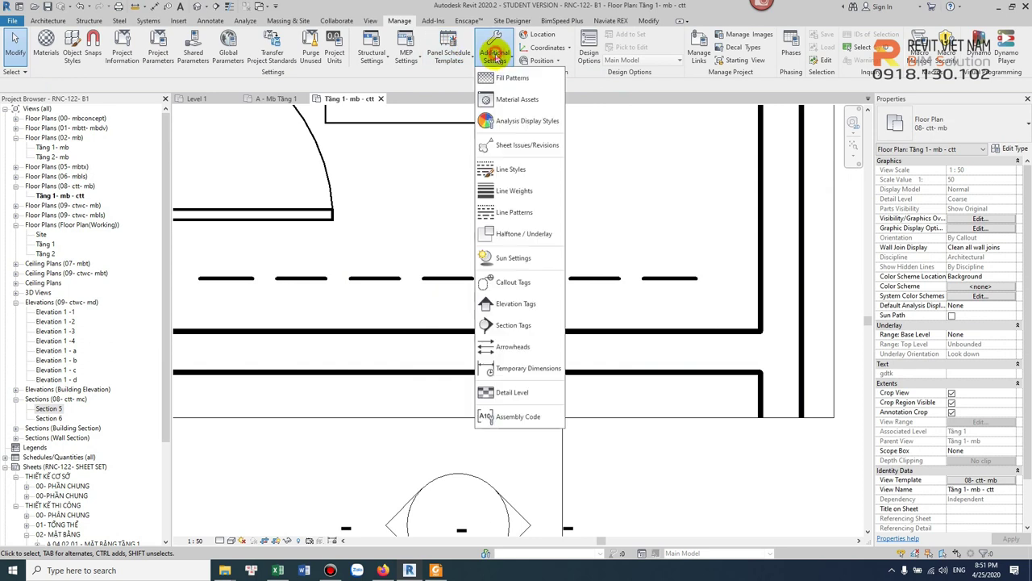
left_click(521, 171)
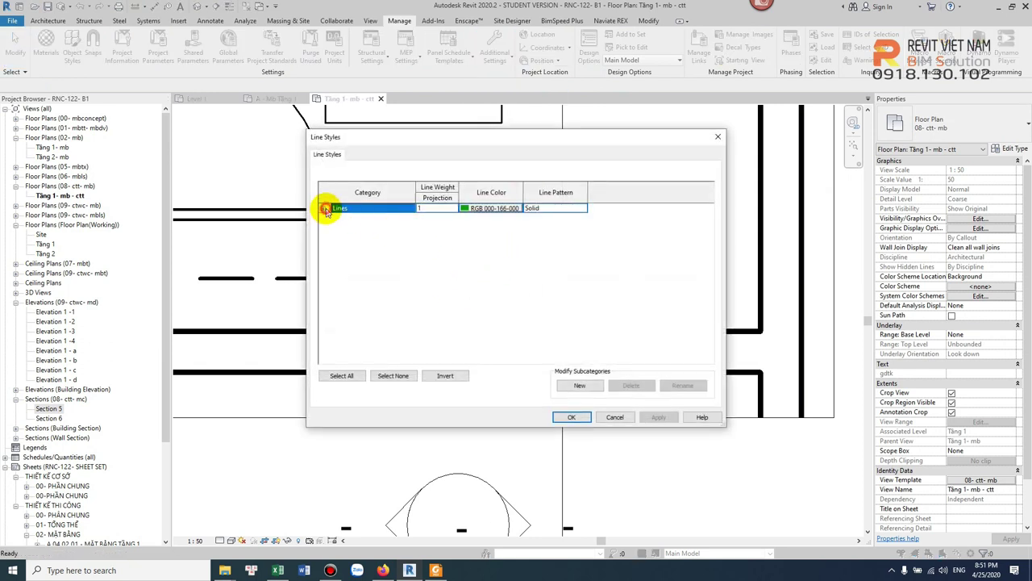
left_click(325, 210)
scroll(364, 307, "down", 3)
left_click(375, 315)
left_click(383, 334)
left_click(528, 334)
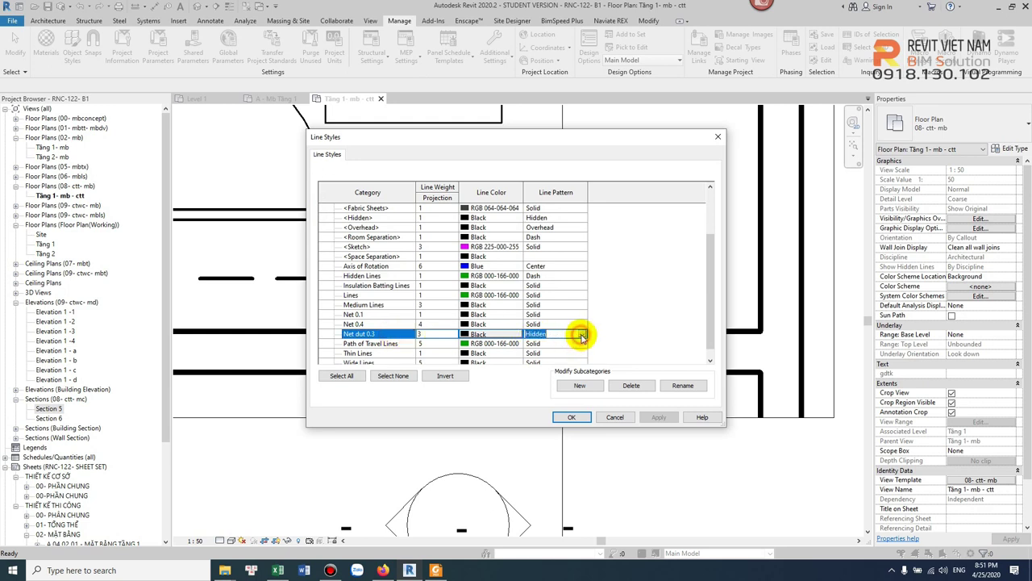
left_click(582, 334)
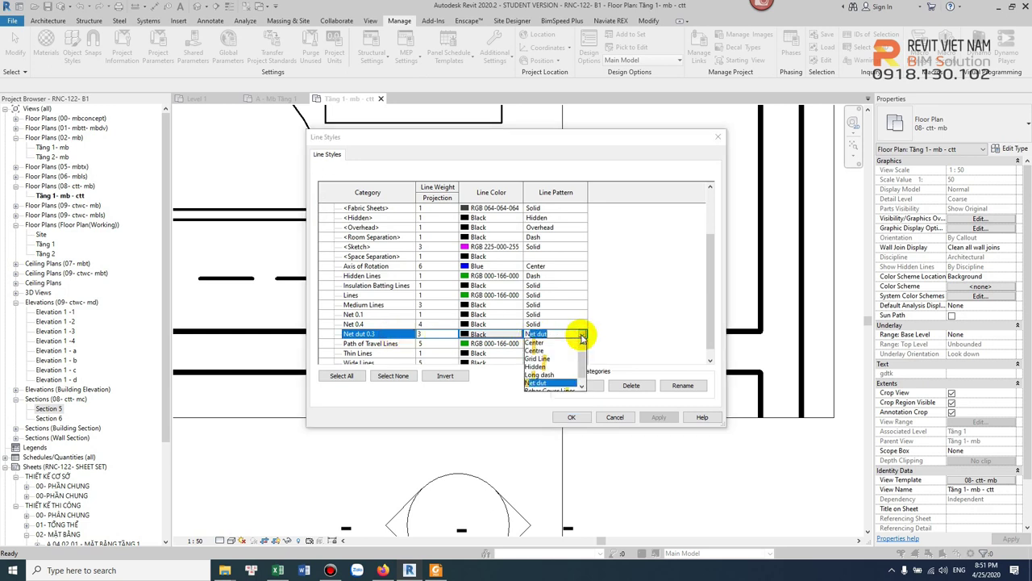
left_click(541, 374)
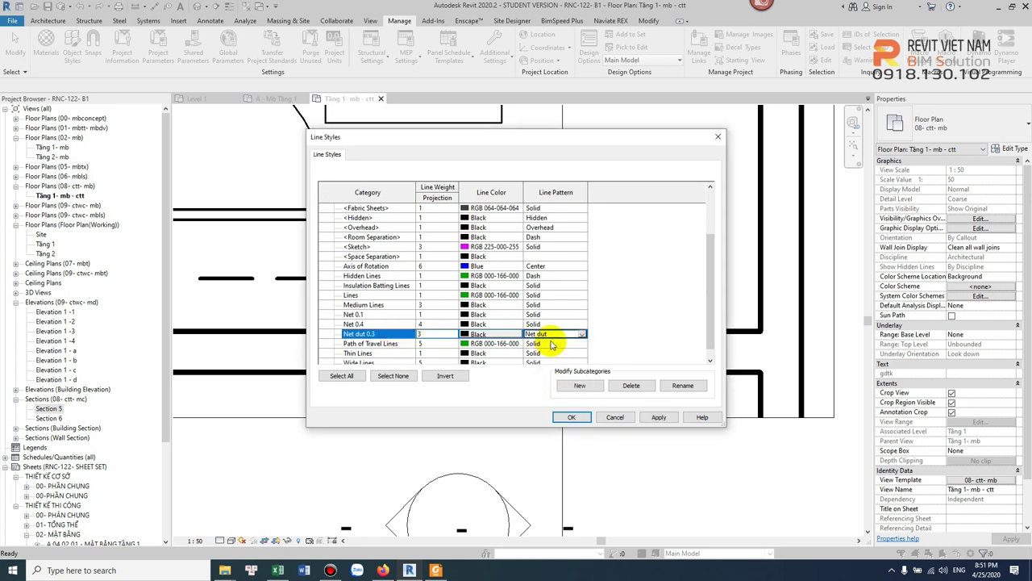
left_click(572, 417)
Check the dashed detail line now displays the Net dut pattern.
scroll(330, 295, "up", 2)
scroll(329, 296, "up", 1)
scroll(330, 296, "down", 1)
middle_click_drag(330, 296, 373, 290)
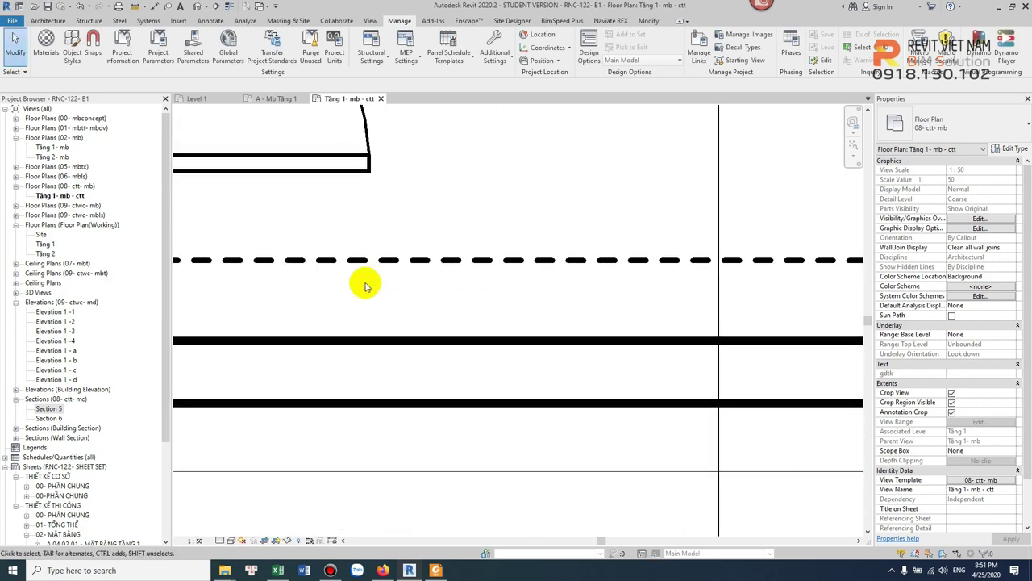
scroll(364, 286, "down", 1)
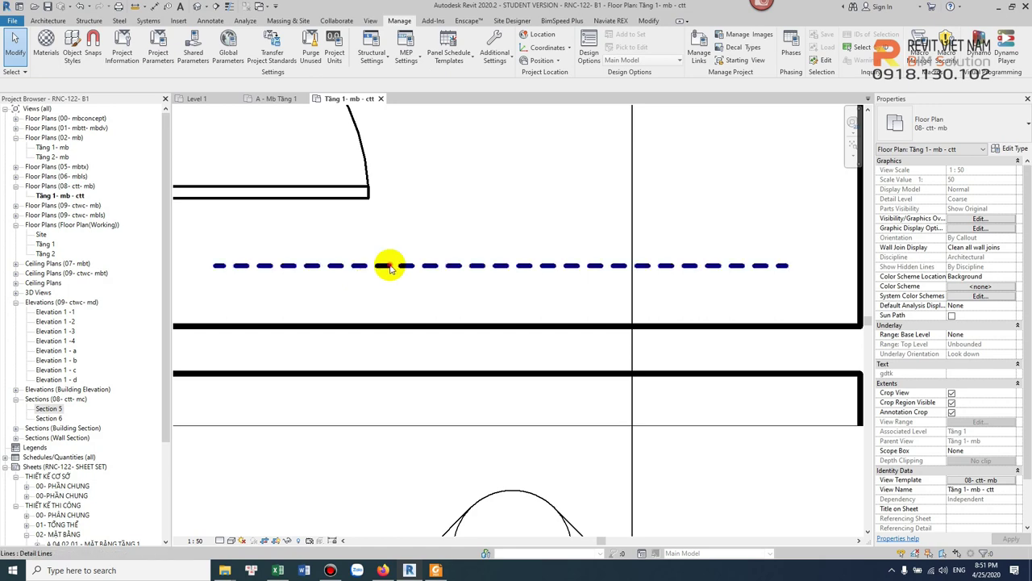
left_click(392, 266)
left_click(414, 230)
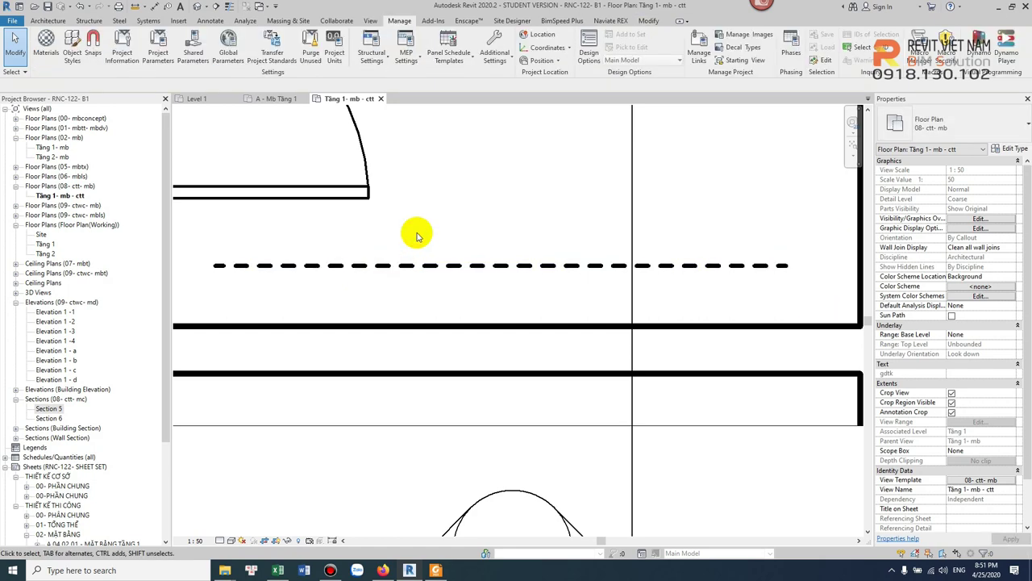
Reopen Line Patterns and consult the PDF notes on line style, weight and pattern.
left_click(495, 56)
left_click(524, 205)
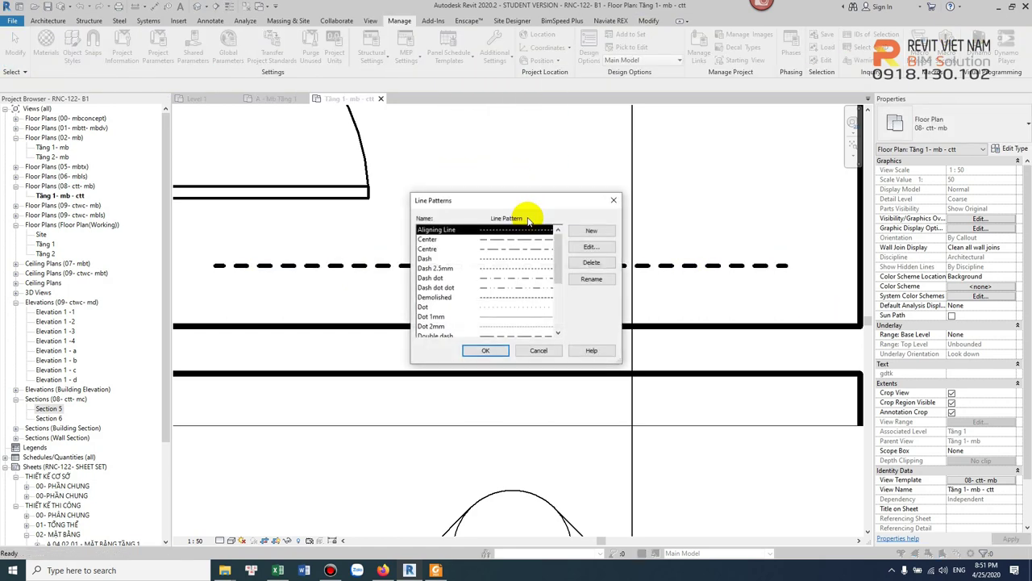
left_click(435, 570)
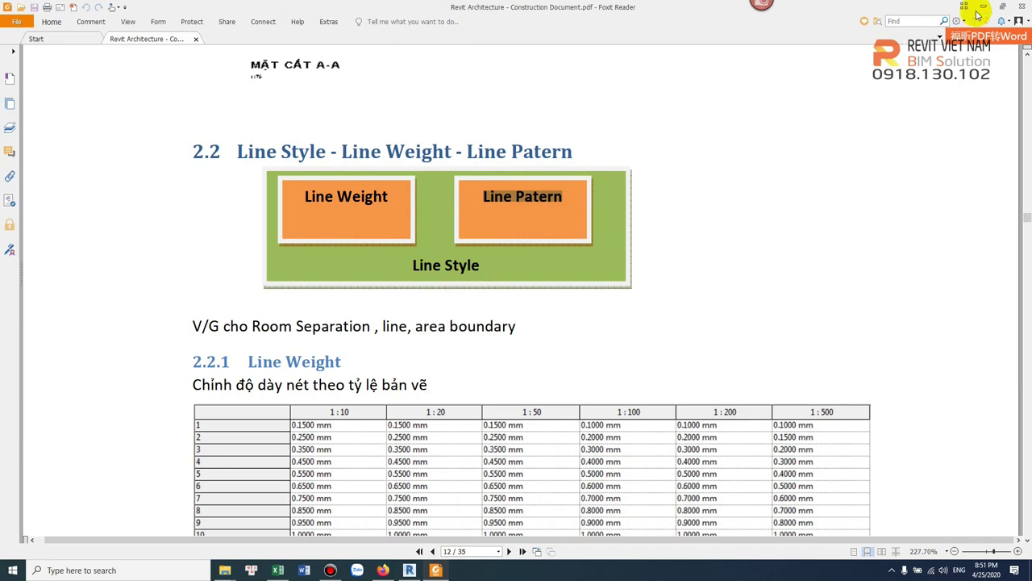
left_click(984, 7)
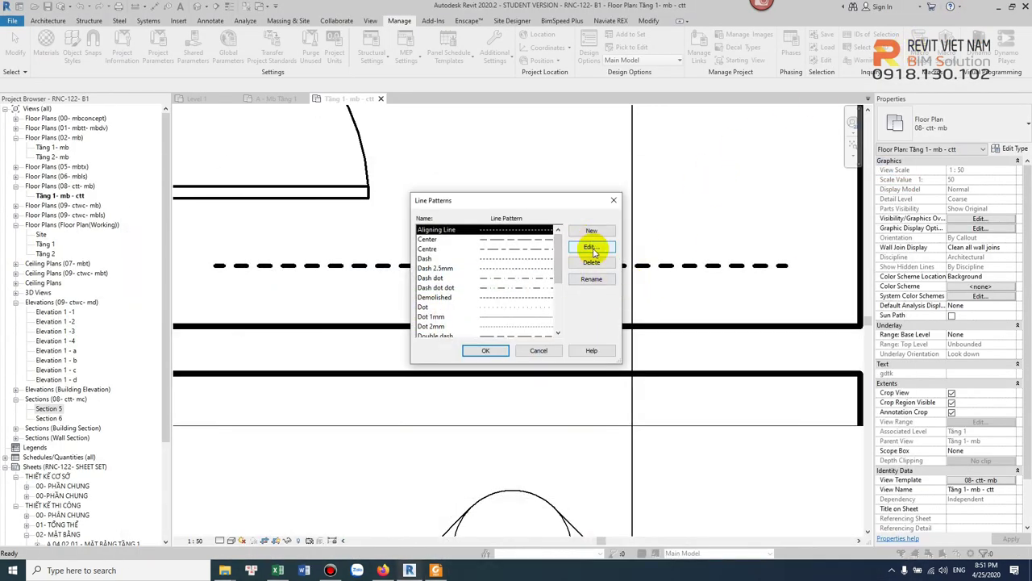
Edit the Net dut line pattern so its dash and space are both 2 mm.
left_click(476, 277)
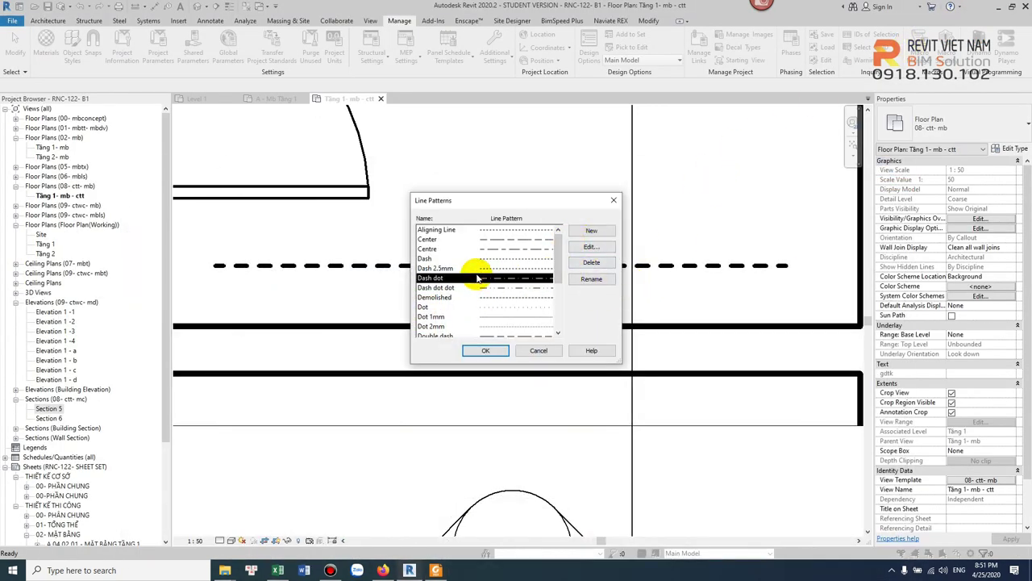
key("n")
scroll(473, 314, "down", 2)
left_click(591, 247)
left_click(534, 259)
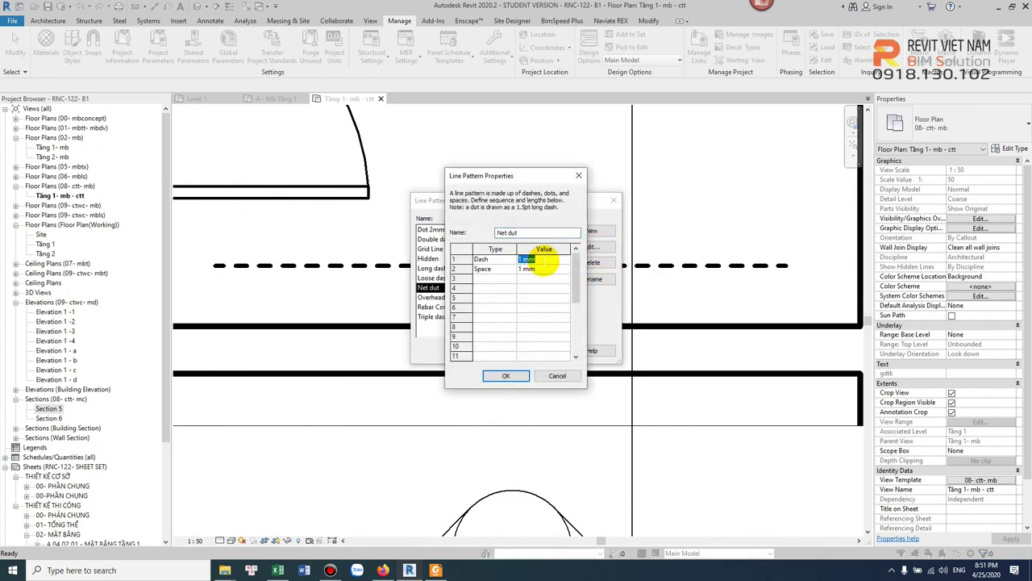
left_click(542, 269)
type("2")
left_click(504, 375)
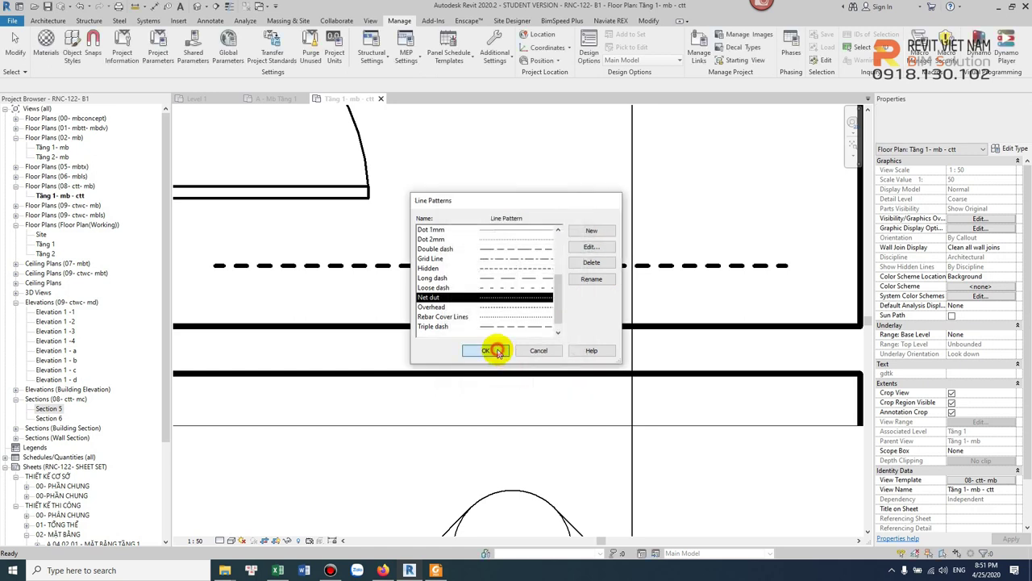
left_click(495, 350)
scroll(481, 291, "down", 2)
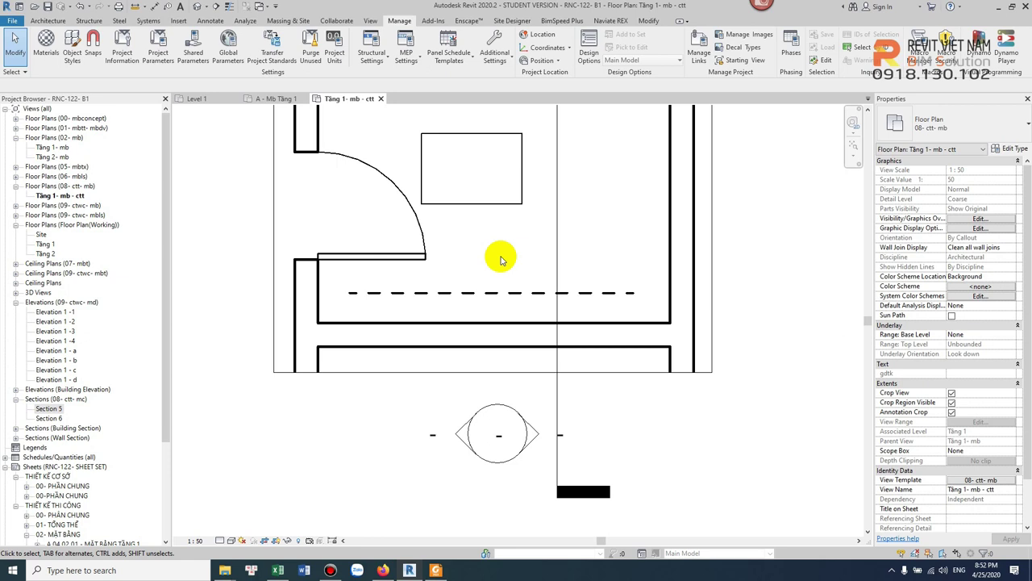
Stretch the dashed detail line's endpoint until it is 3000 long.
left_click_drag(491, 293, 672, 292)
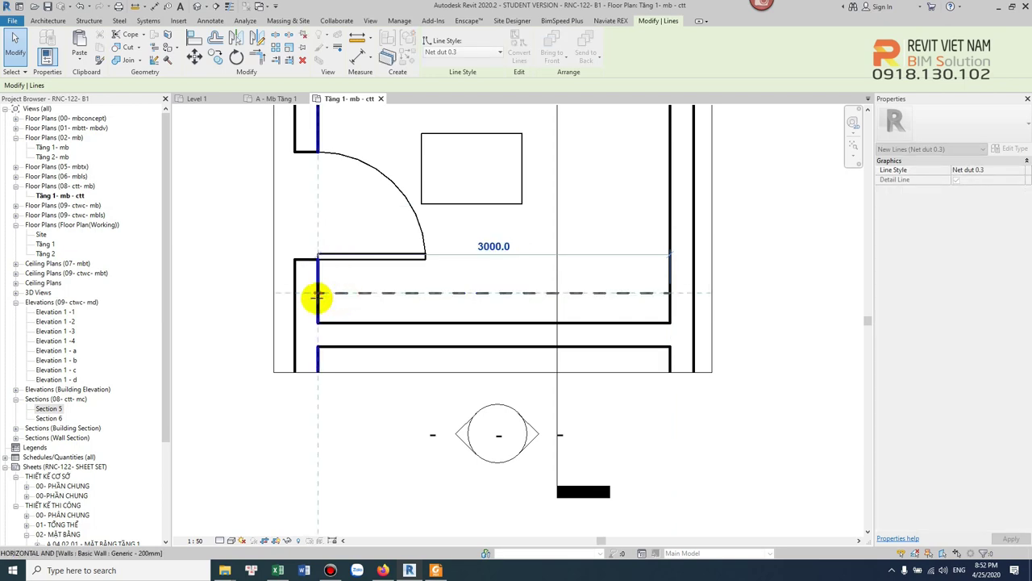
left_click_drag(672, 292, 318, 292)
left_click(406, 321)
scroll(494, 300, "up", 2)
left_click(527, 180)
scroll(491, 272, "down", 3)
scroll(490, 265, "down", 1)
middle_click_drag(490, 265, 446, 410)
scroll(399, 207, "up", 3)
scroll(407, 201, "down", 1)
middle_click_drag(417, 202, 401, 203)
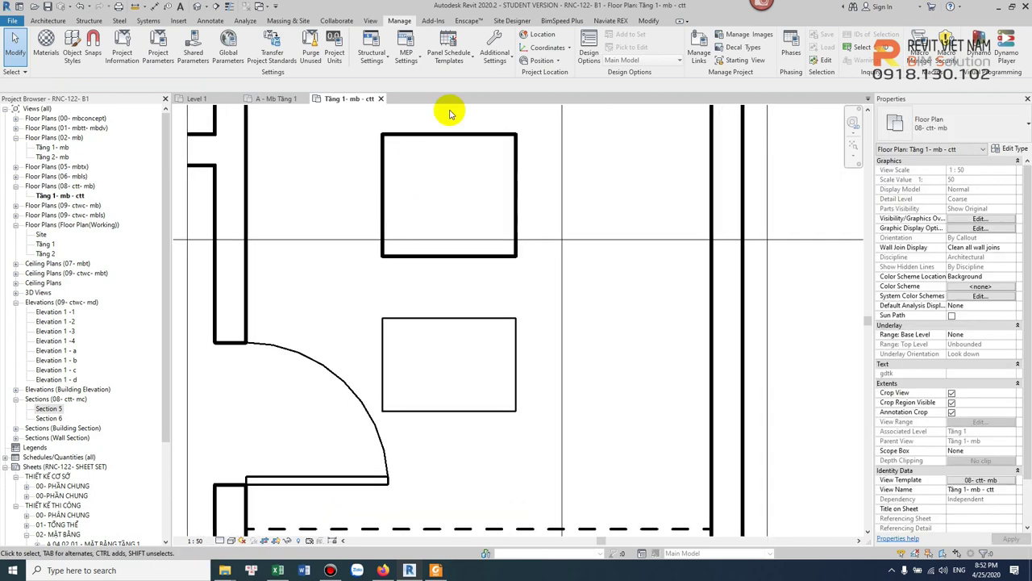
Open the Line Weights table from Manage > Additional Settings.
left_click(500, 58)
left_click(514, 187)
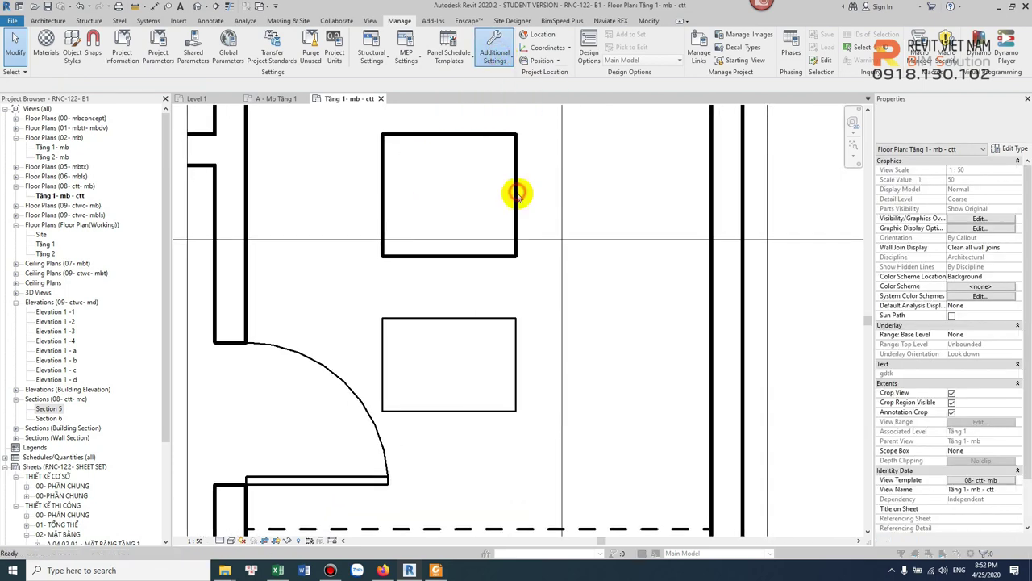
left_click_drag(525, 157, 623, 113)
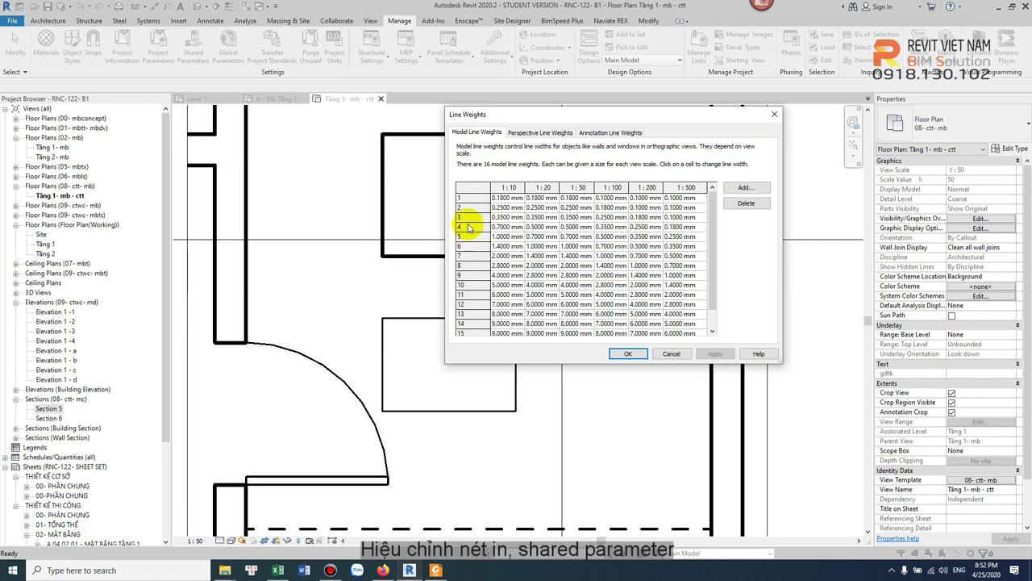
Set model line weight 4 at the 1:50 scale to 0.8 mm.
left_click(774, 114)
scroll(434, 281, "down", 3)
scroll(434, 281, "up", 1)
scroll(396, 341, "up", 1)
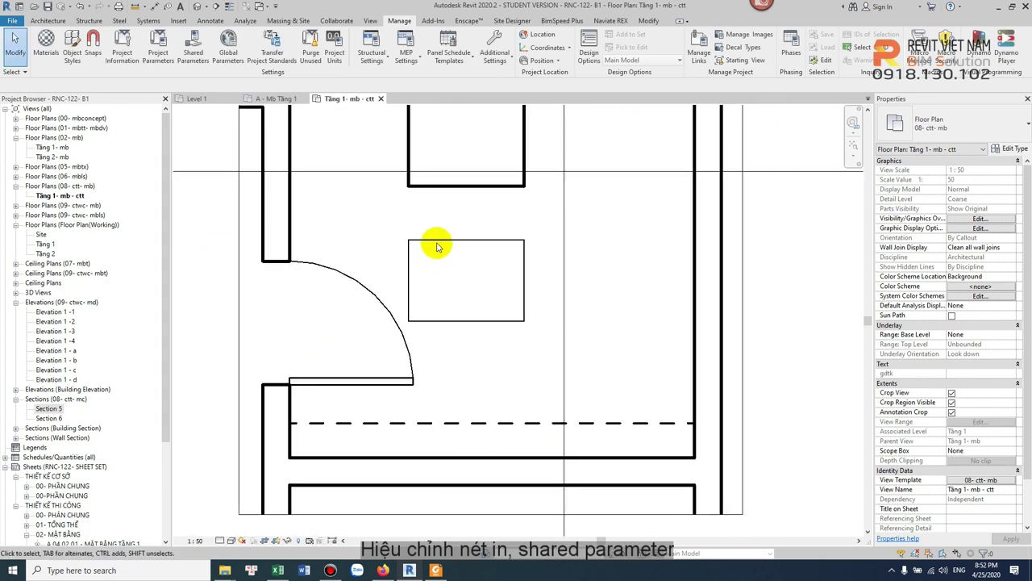
scroll(431, 258, "up", 1)
scroll(422, 336, "up", 1)
scroll(456, 208, "up", 1)
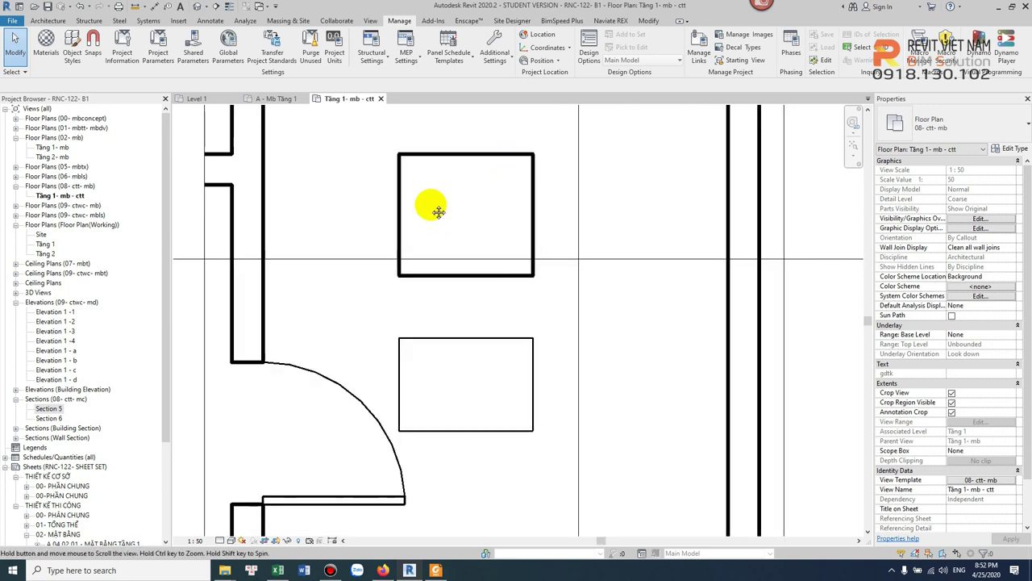
scroll(439, 213, "up", 1)
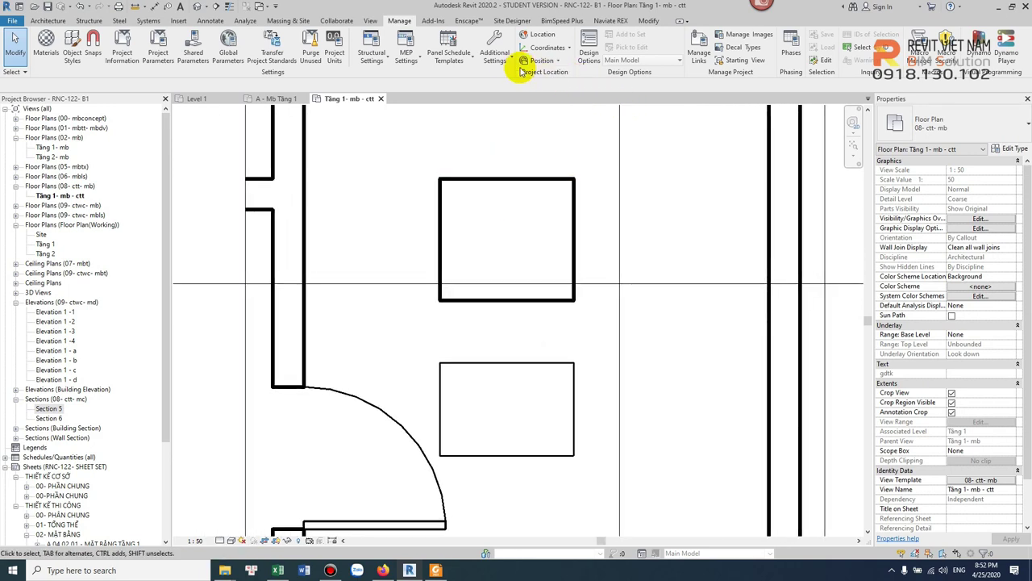
left_click(498, 55)
left_click(529, 200)
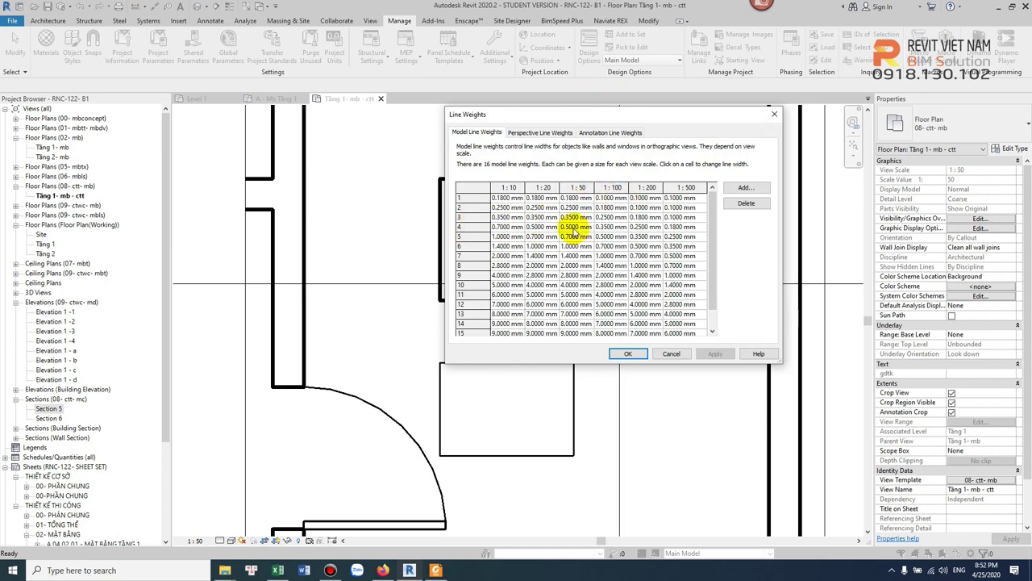
left_click(571, 227)
type("0.8")
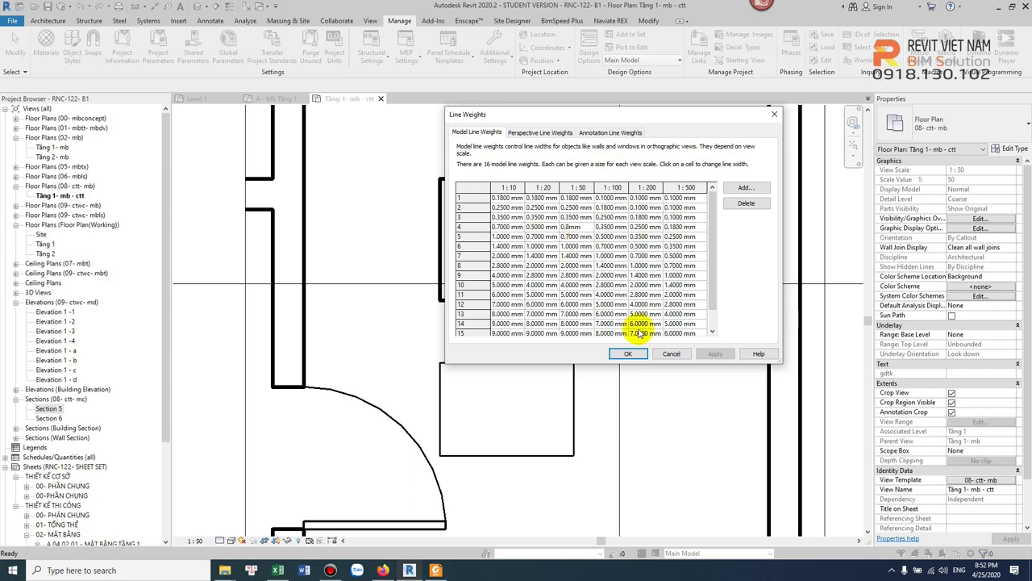
left_click(629, 355)
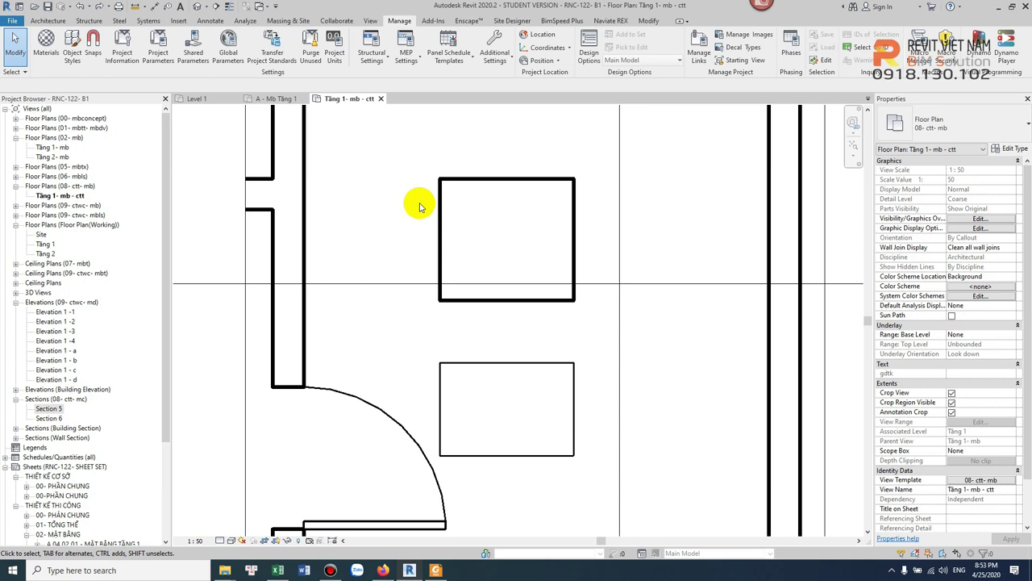
left_click(498, 63)
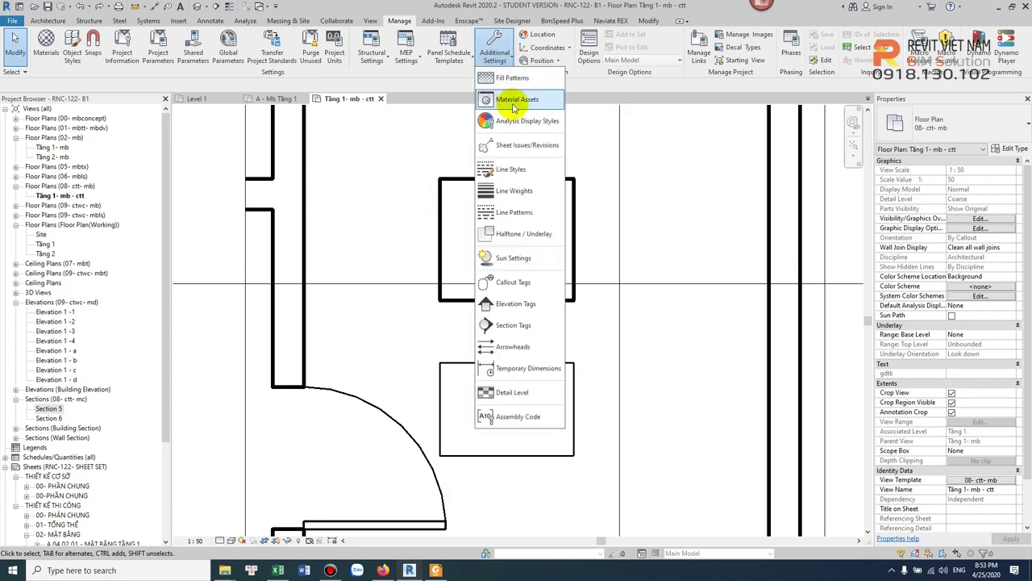
left_click(515, 191)
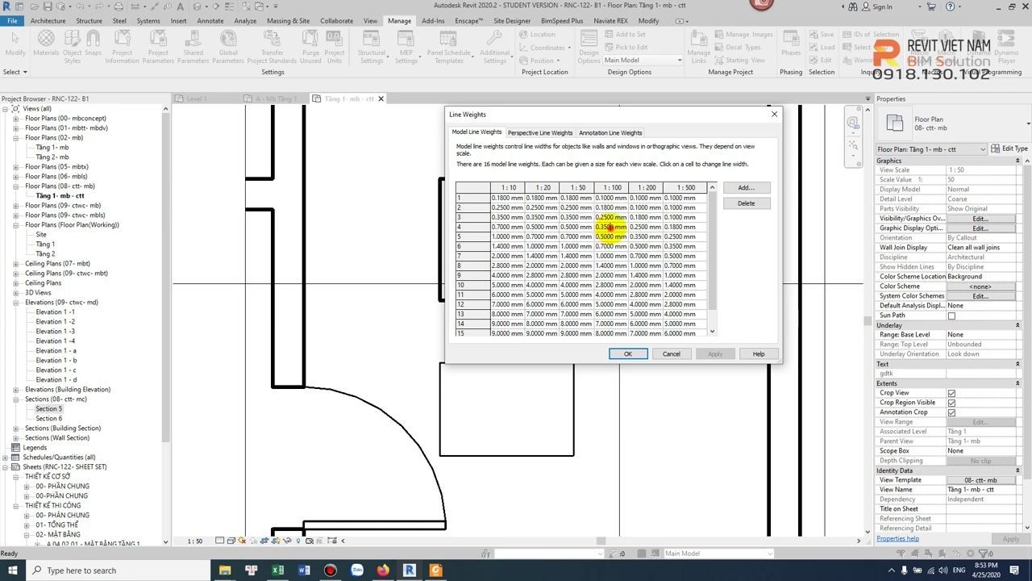
mouse_move(596, 226)
left_mouse_down()
mouse_move(616, 227)
mouse_move(597, 226)
left_mouse_up()
type("0.1500")
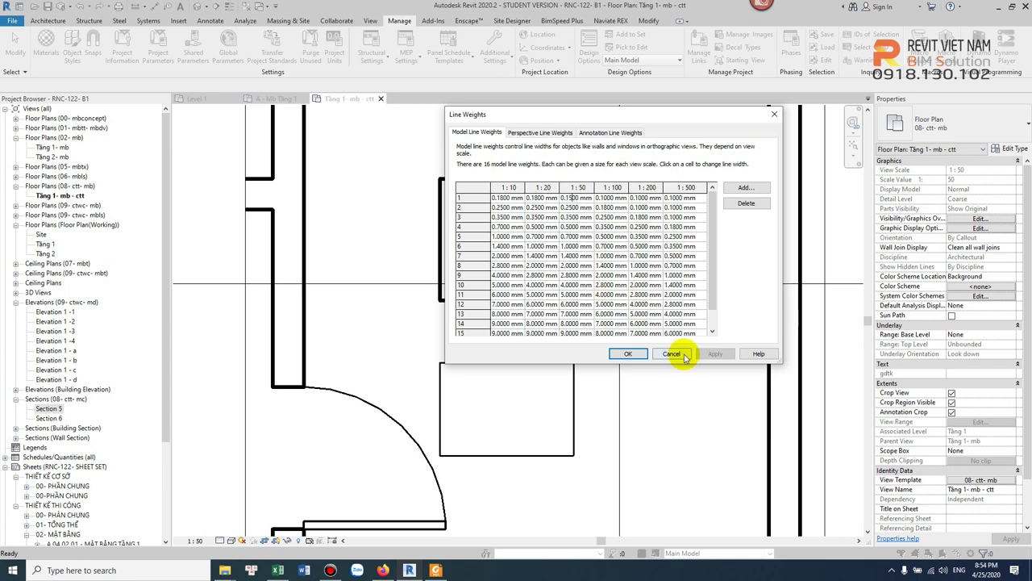
left_click(631, 354)
Drag the vertical Section 5 line left through the centres of both boxes.
scroll(408, 368, "up", 3)
scroll(350, 330, "up", 2)
scroll(414, 347, "down", 3)
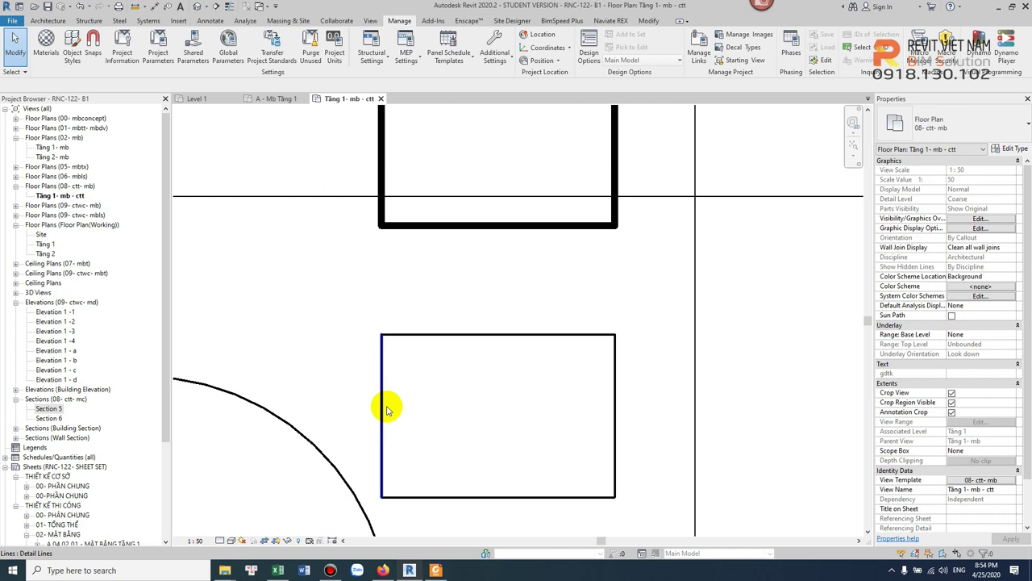
scroll(396, 395, "down", 2)
scroll(398, 395, "down", 1)
scroll(397, 395, "down", 1)
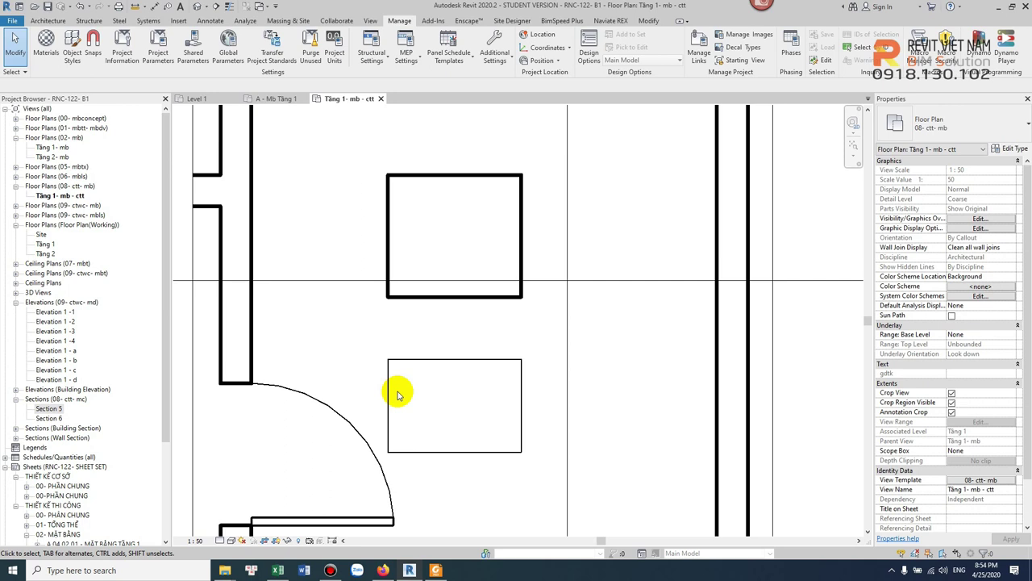
scroll(428, 322, "down", 3)
scroll(450, 323, "down", 3)
scroll(426, 288, "up", 1)
scroll(473, 297, "up", 3)
scroll(476, 295, "down", 1)
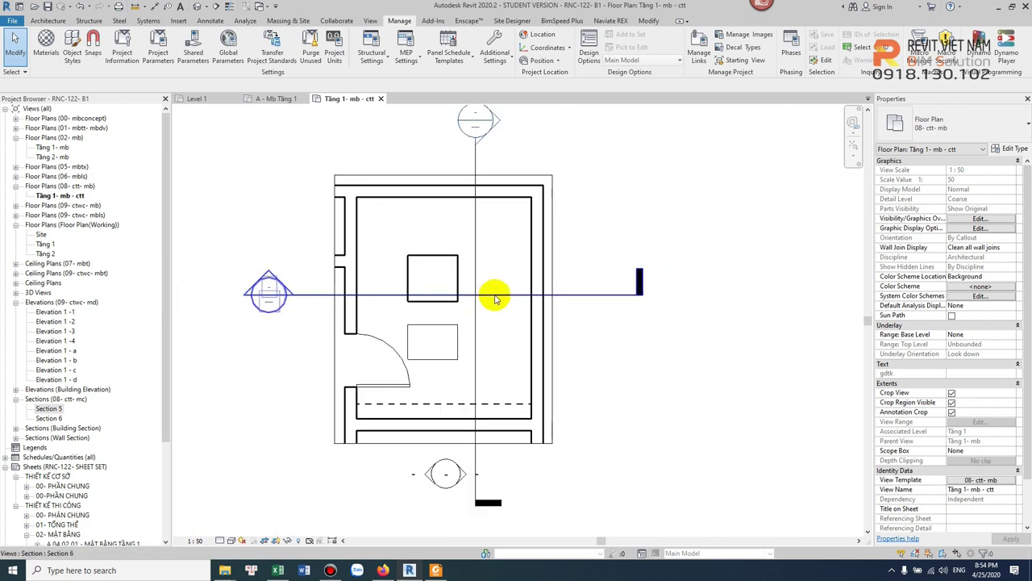
left_click(490, 290)
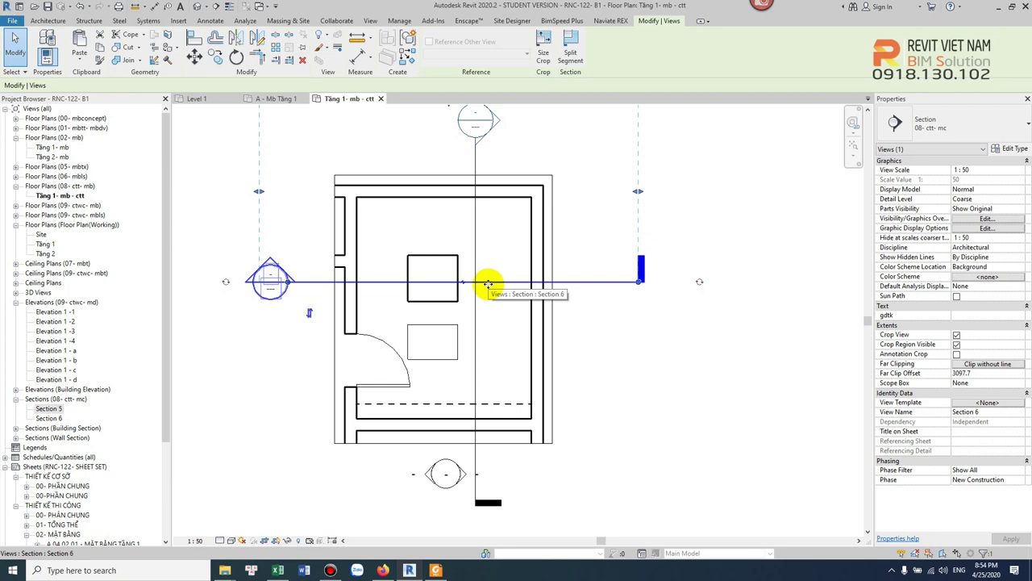
left_click(489, 268)
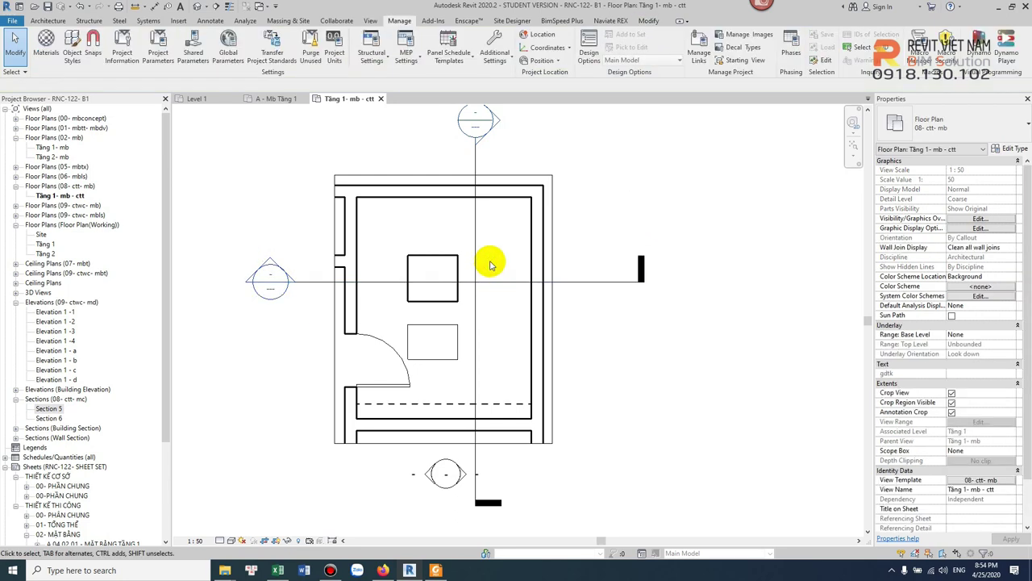
left_click(477, 266)
left_click_drag(477, 266, 423, 271)
left_click(460, 242)
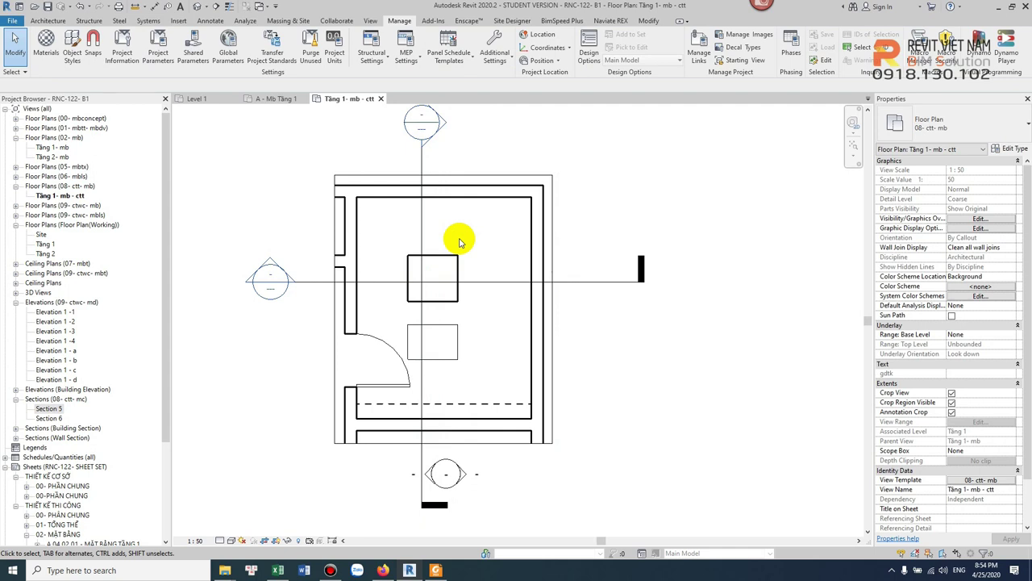
Adjust the extent of Section 5's crop boundary with its grip.
scroll(460, 242, "down", 2)
scroll(461, 231, "down", 2)
scroll(452, 210, "up", 2)
scroll(439, 223, "up", 3)
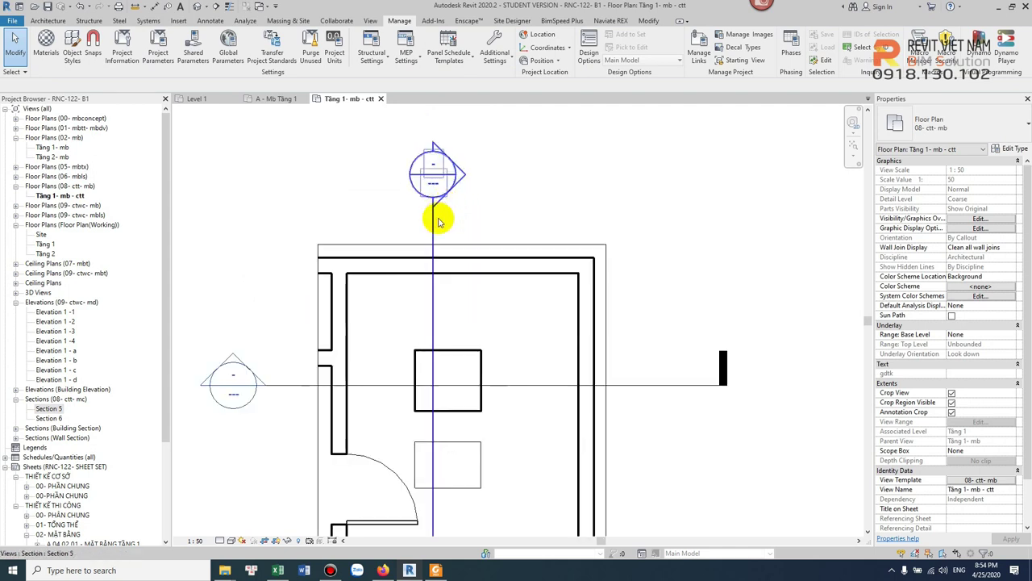
left_click(439, 222)
mouse_move(433, 212)
left_mouse_down()
mouse_move(489, 212)
mouse_move(523, 229)
left_mouse_up()
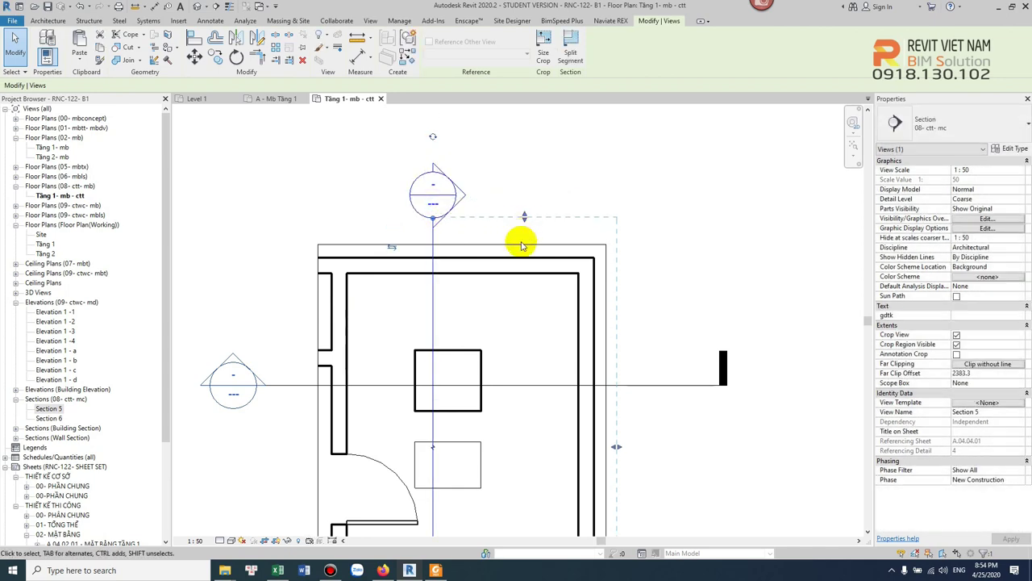
left_click(507, 345)
scroll(502, 365, "up", 2)
middle_click_drag(502, 364, 488, 272)
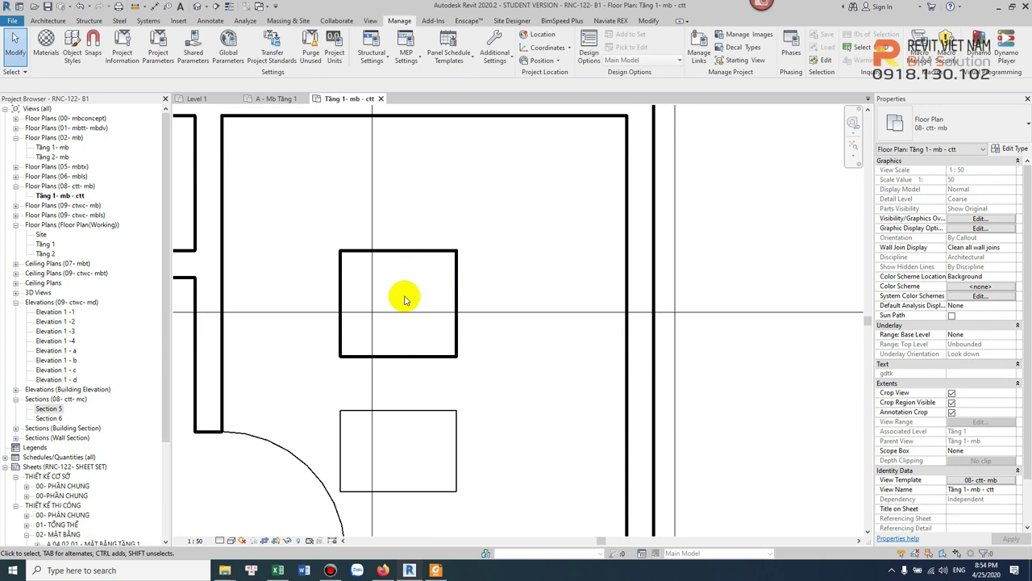
left_click(208, 20)
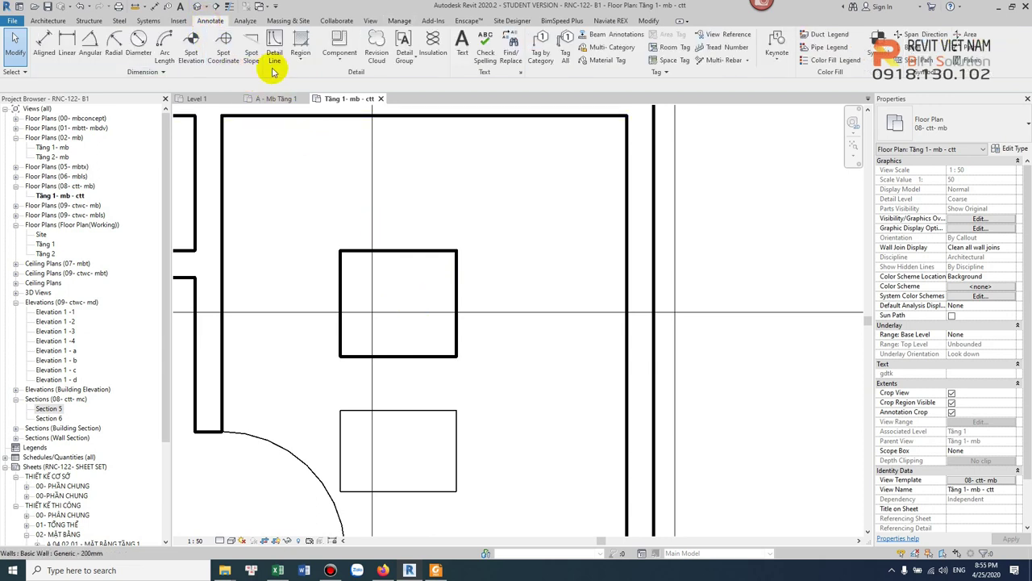
Draw a rectangular filled region beside the upper box and finish it.
left_click(300, 58)
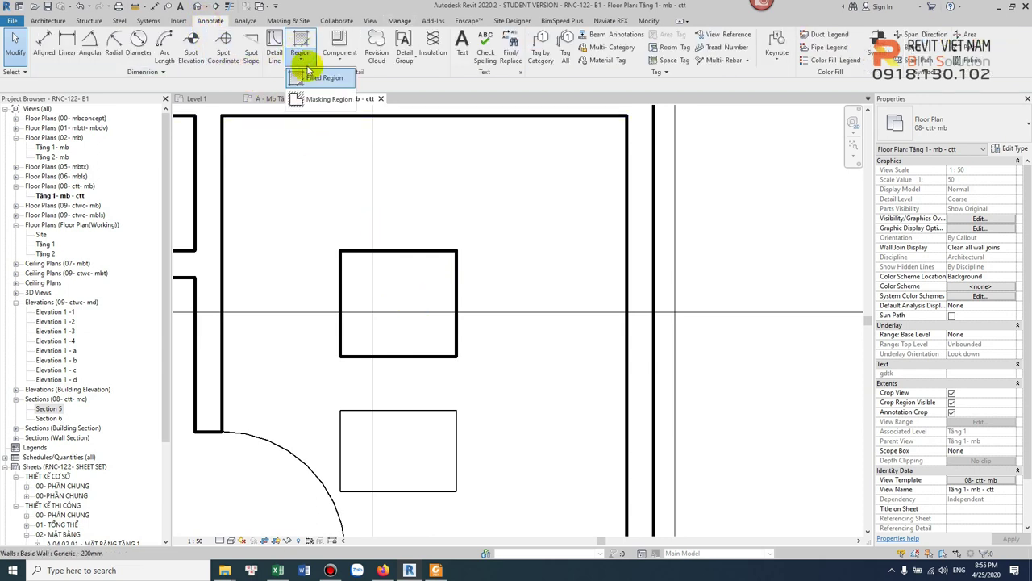
left_click(321, 77)
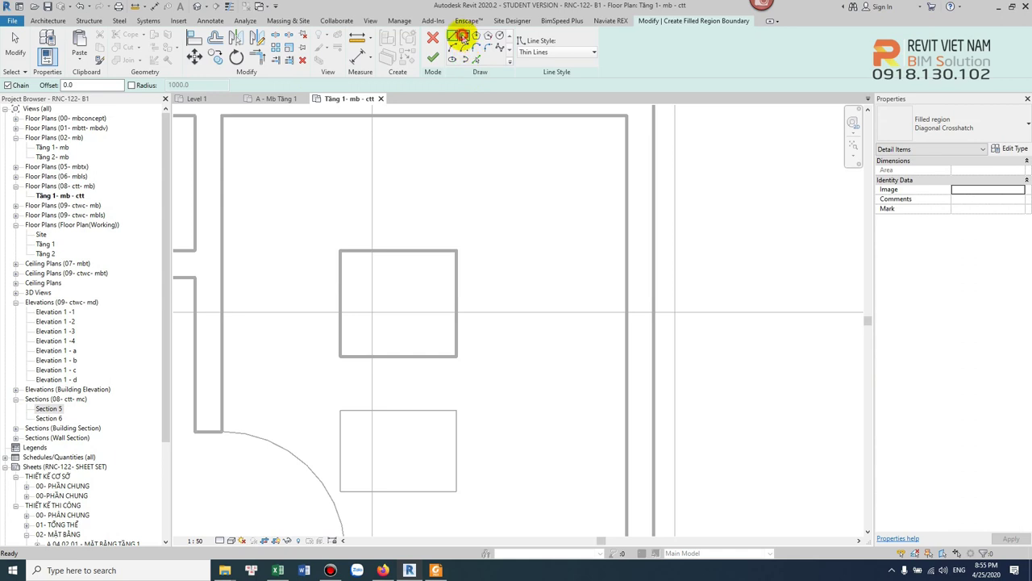
left_click(465, 36)
scroll(478, 179, "down", 3, "ctrl")
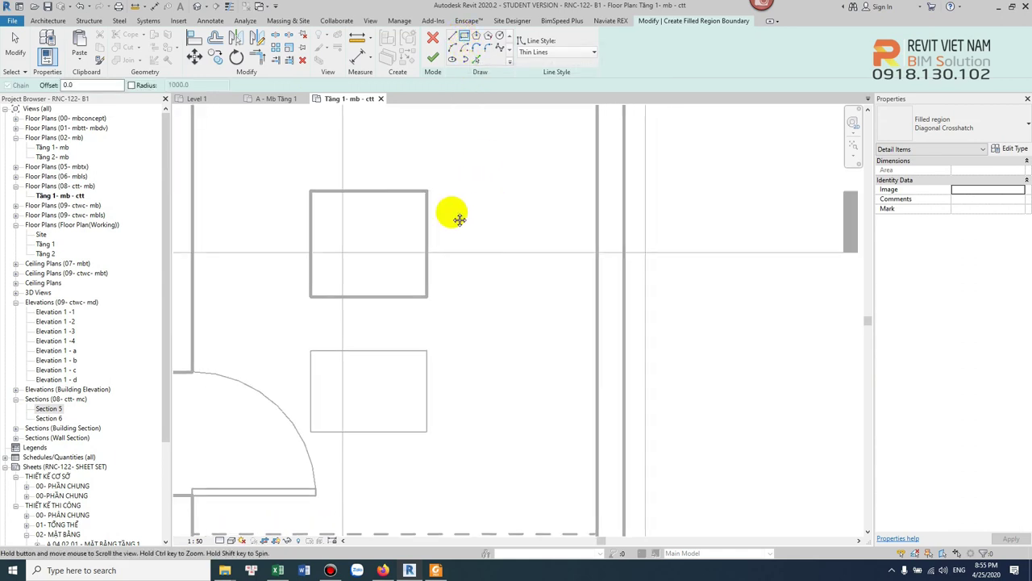
scroll(440, 210, "right", 3, "shift")
left_click(400, 206)
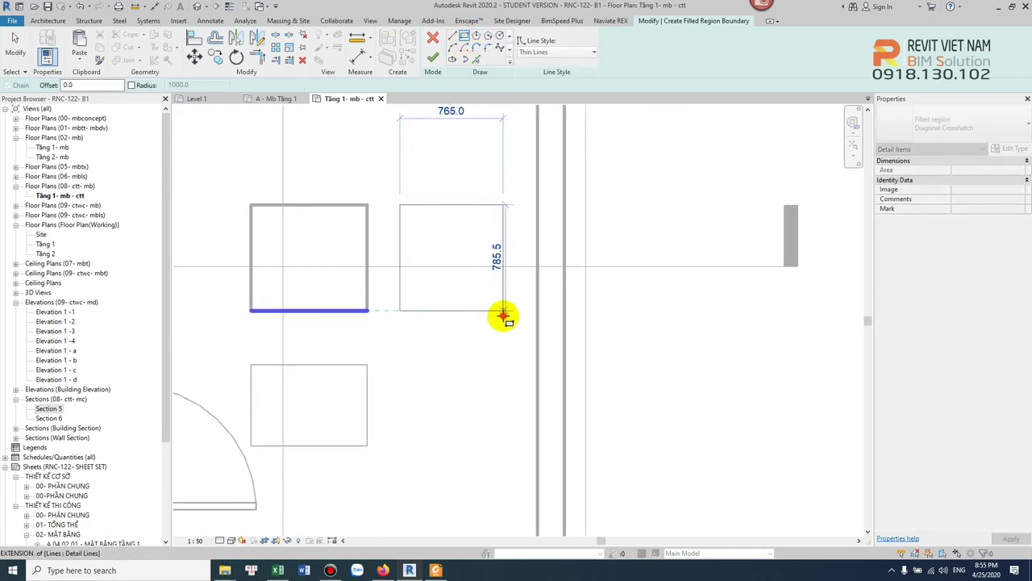
left_click(502, 310)
left_click(433, 58)
left_click(456, 144)
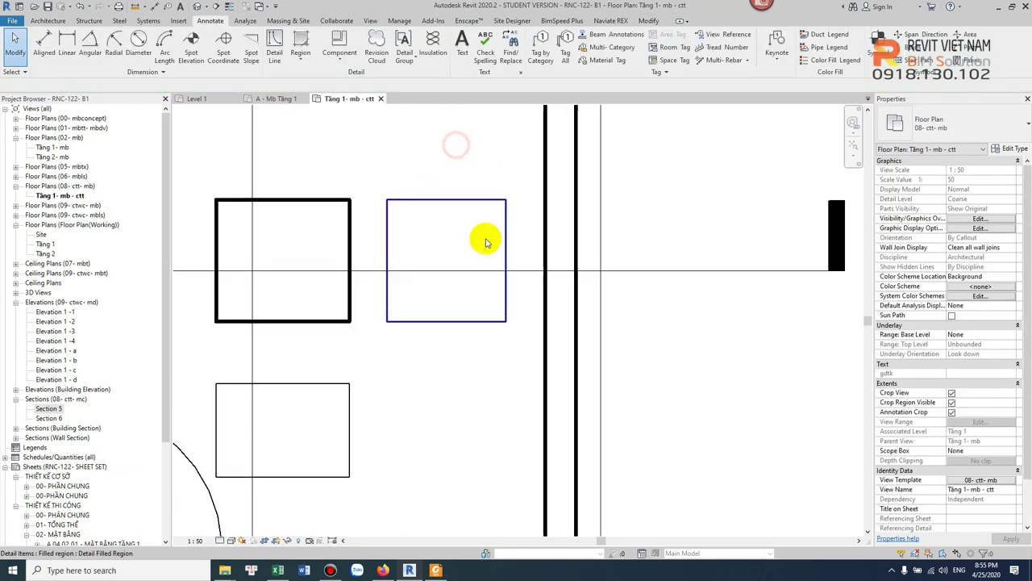
Give the filled region type a Solid fill foreground pattern in grey RGB 128-128-128.
scroll(484, 237, "up", 2)
left_click(494, 196)
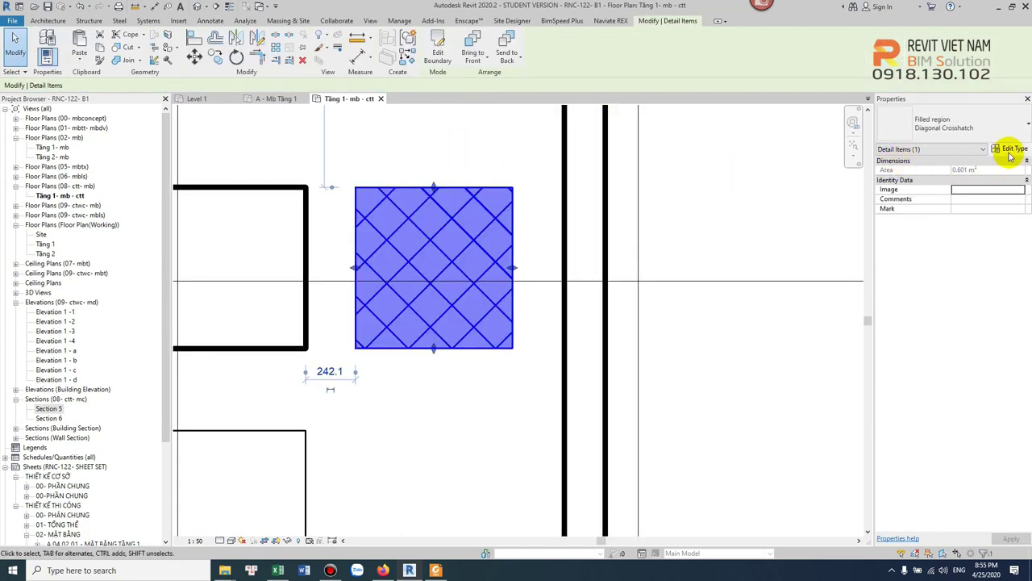
left_click(1000, 149)
left_click(826, 151)
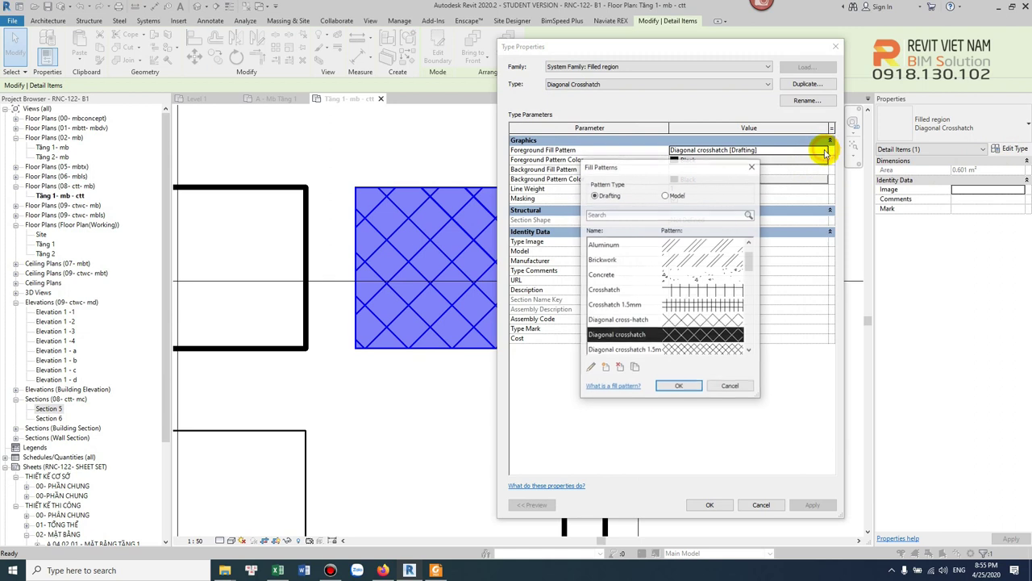
scroll(701, 267, "up", 2)
left_click(704, 269)
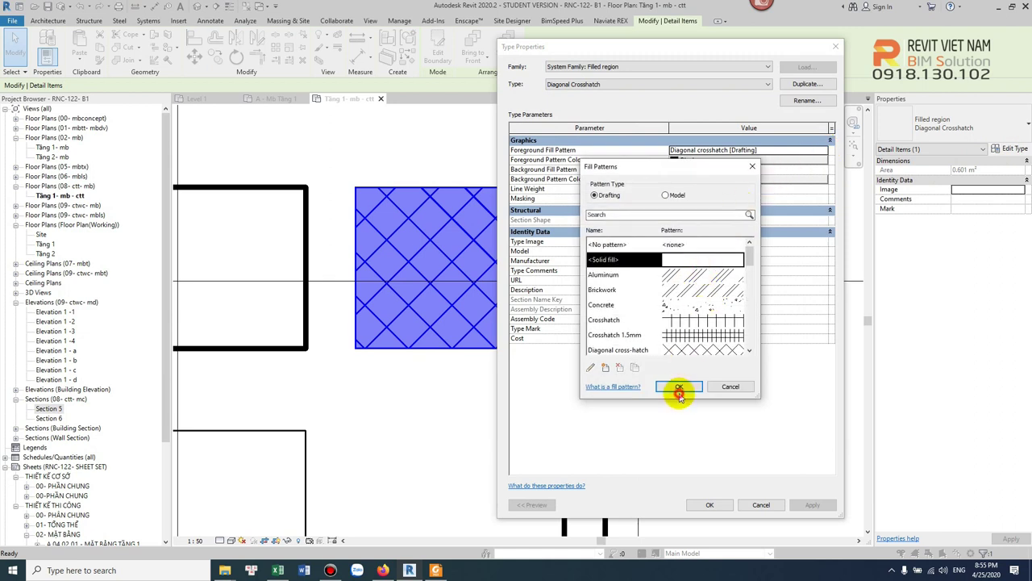
left_click(679, 386)
left_click(732, 164)
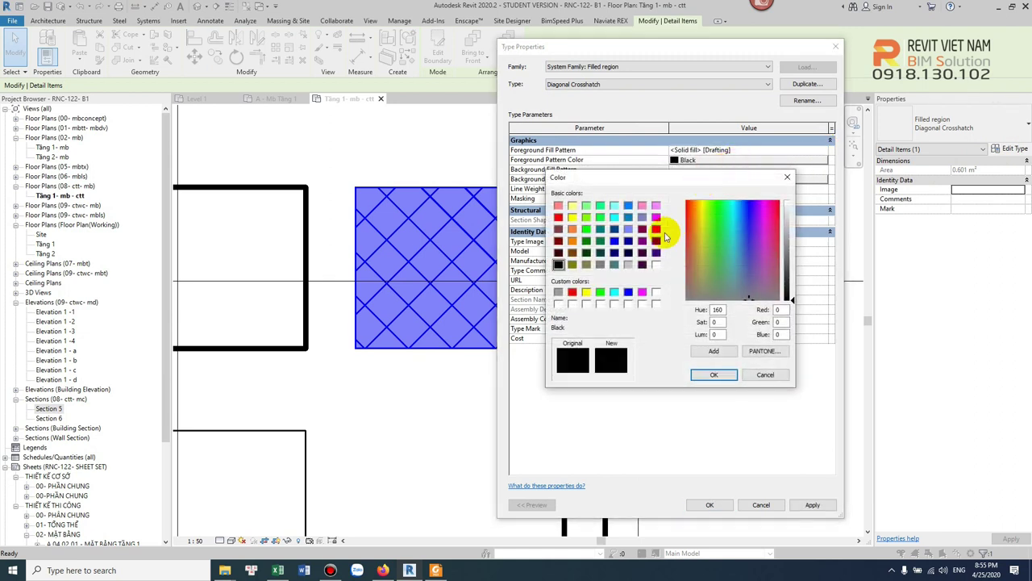
left_click(600, 264)
left_click(710, 376)
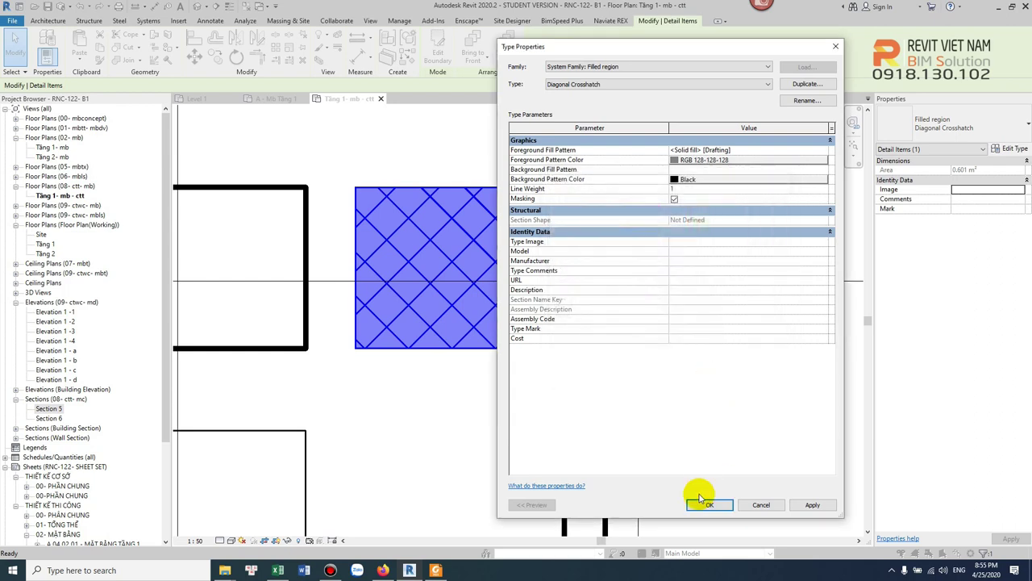
left_click(705, 504)
left_click(716, 425)
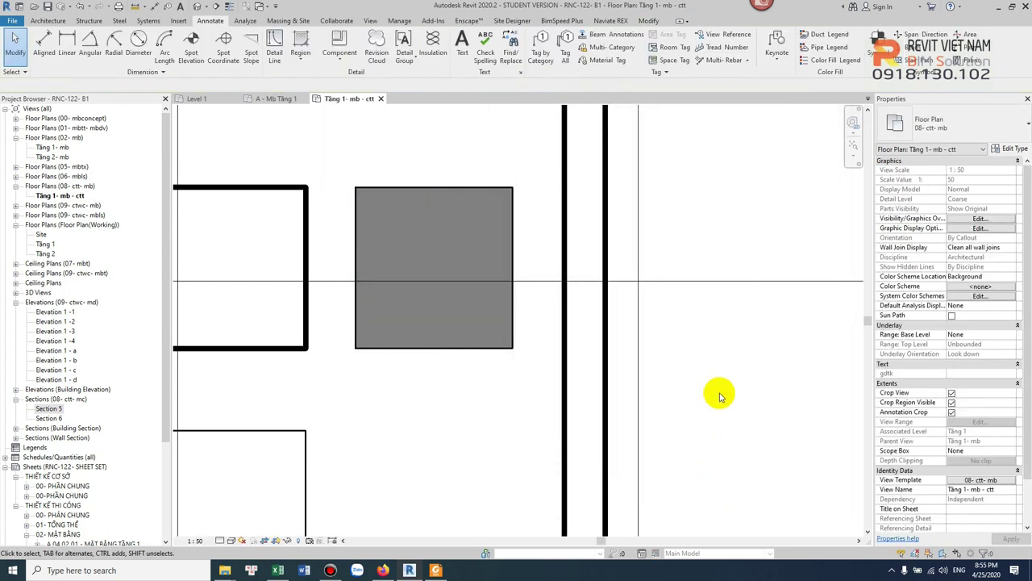
scroll(445, 260, "up", 2)
double_click(453, 152)
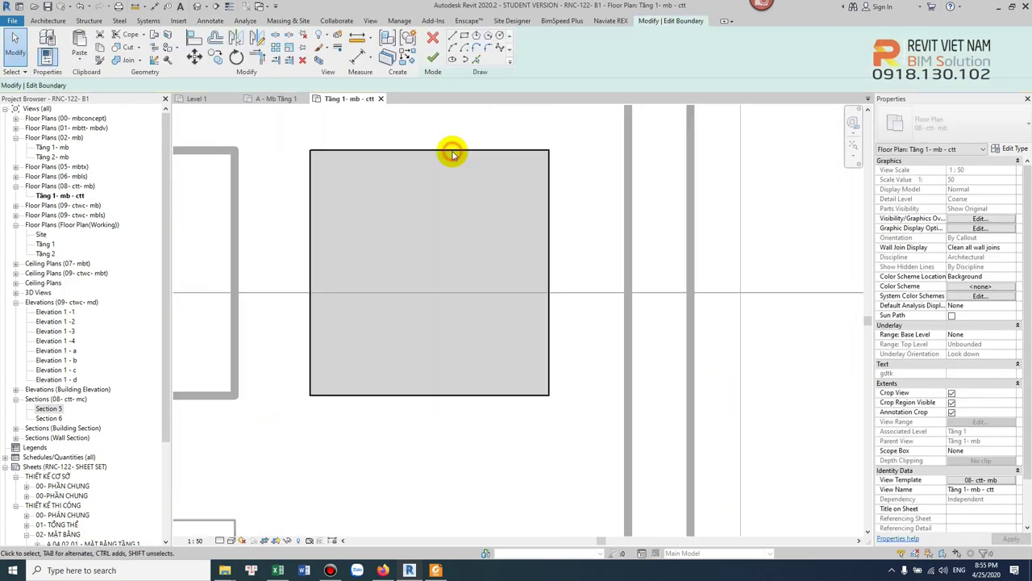
Switch the region's four boundary lines to the Hidden dashed style and finish editing.
left_click_drag(278, 132, 601, 410)
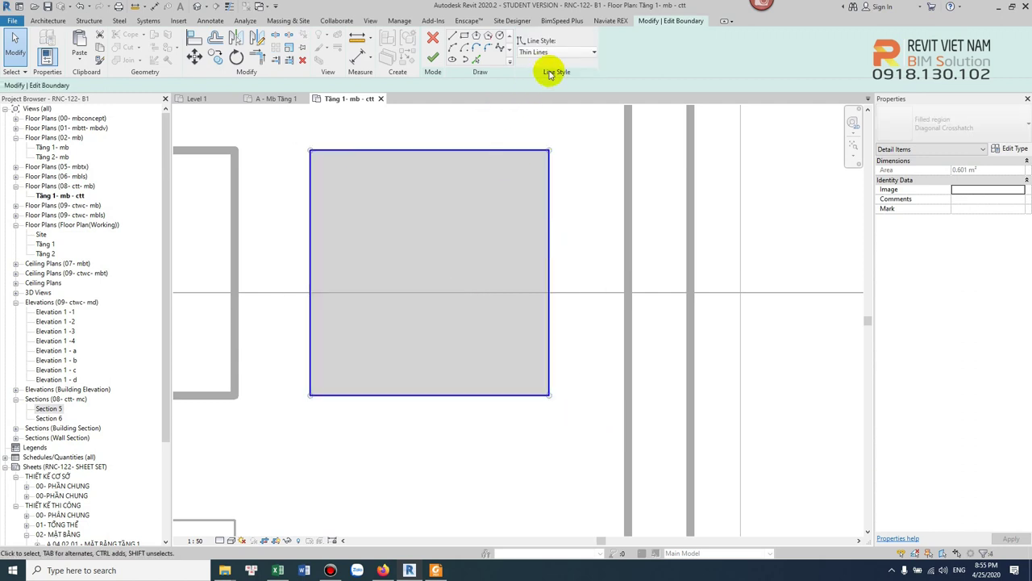
left_click(556, 52)
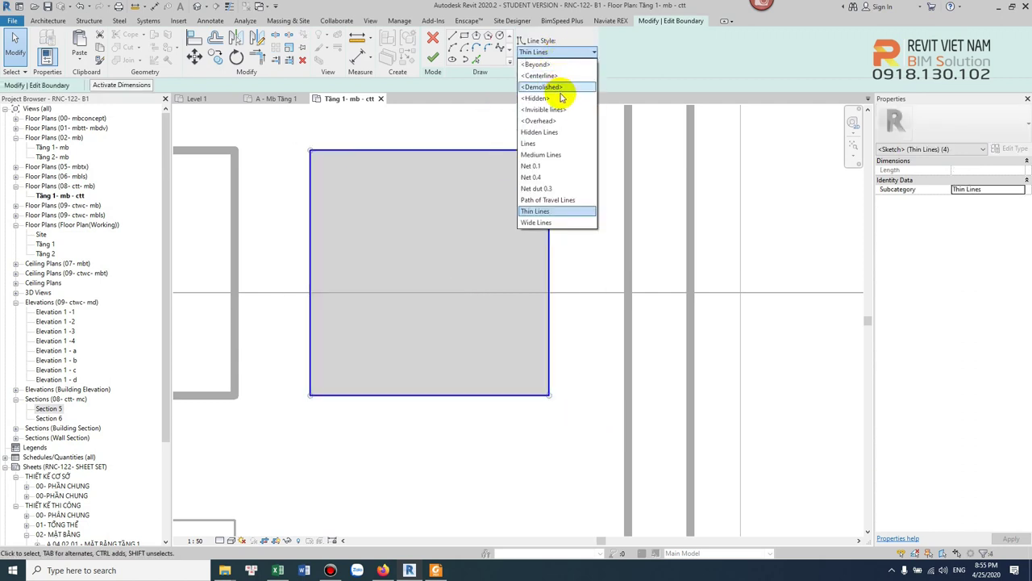
left_click(562, 98)
left_click(579, 181)
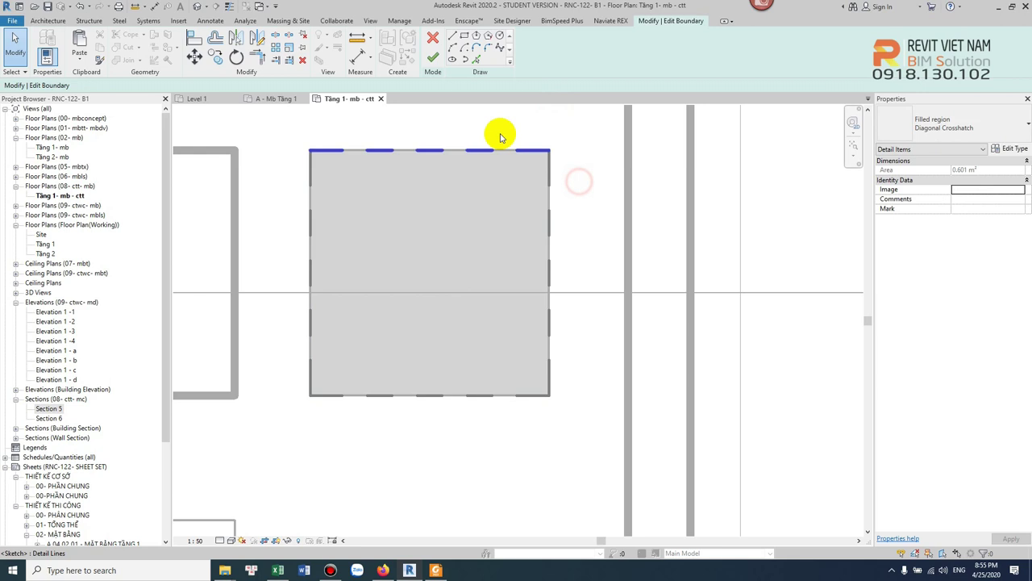
left_click(433, 58)
left_click(587, 174)
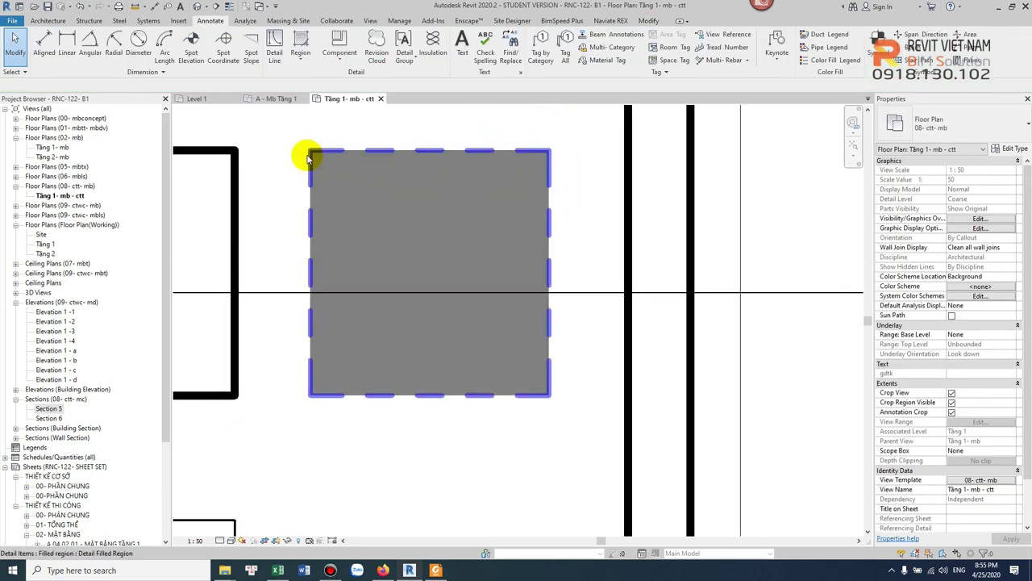
Re-edit the region boundary and change its four lines to the thick Net 0.4 style.
double_click(539, 206)
left_click(283, 124)
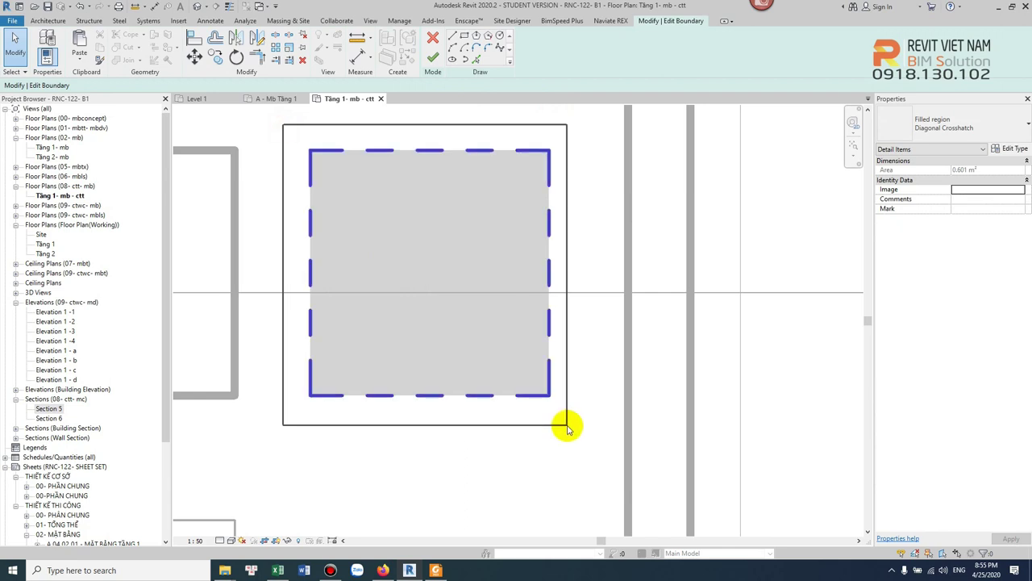
left_click_drag(567, 426, 568, 426)
left_click(556, 52)
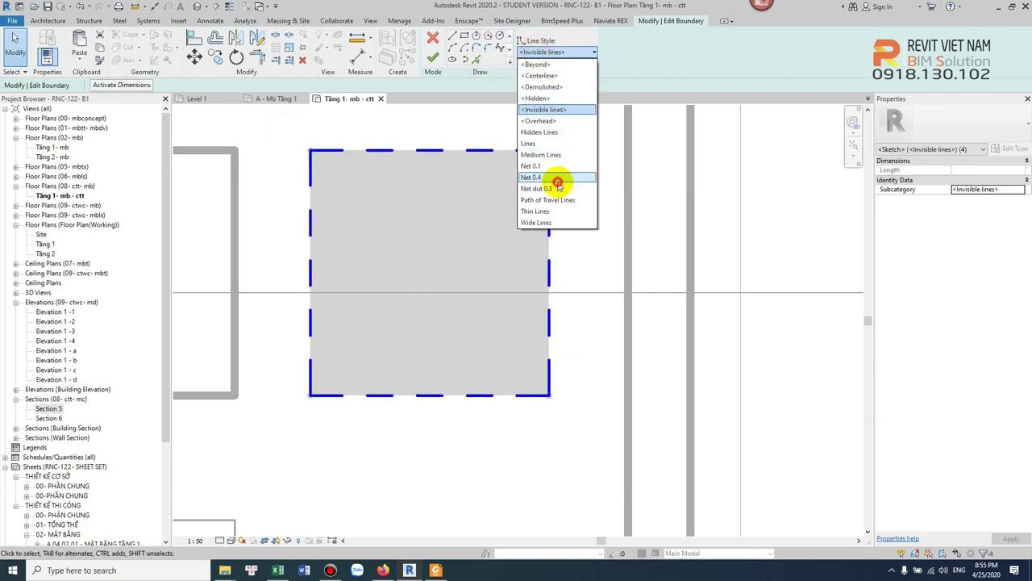
left_click(557, 179)
left_click(433, 58)
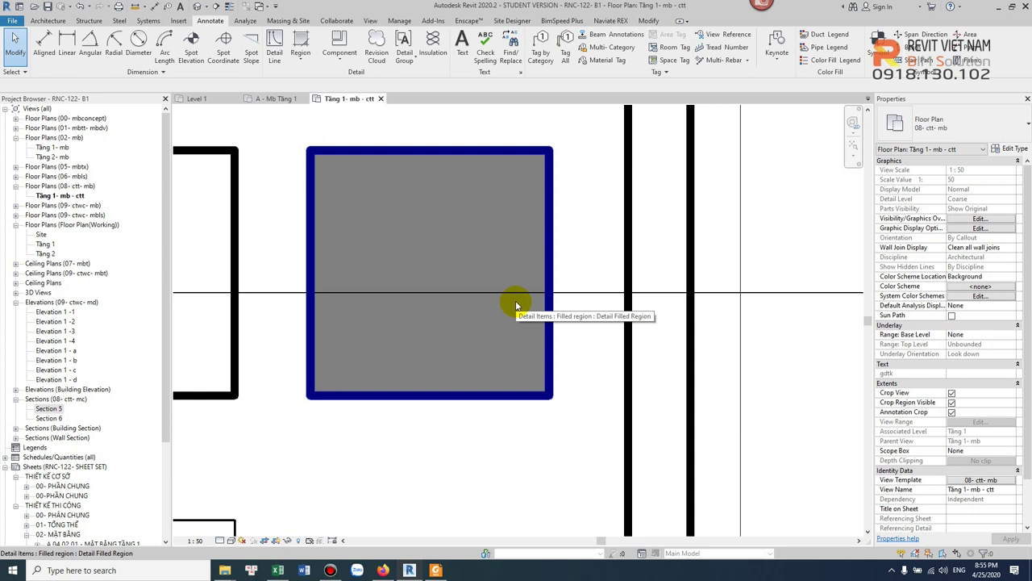
Move the filled region right and stretch its right edge against the wall.
scroll(461, 196, "down", 2)
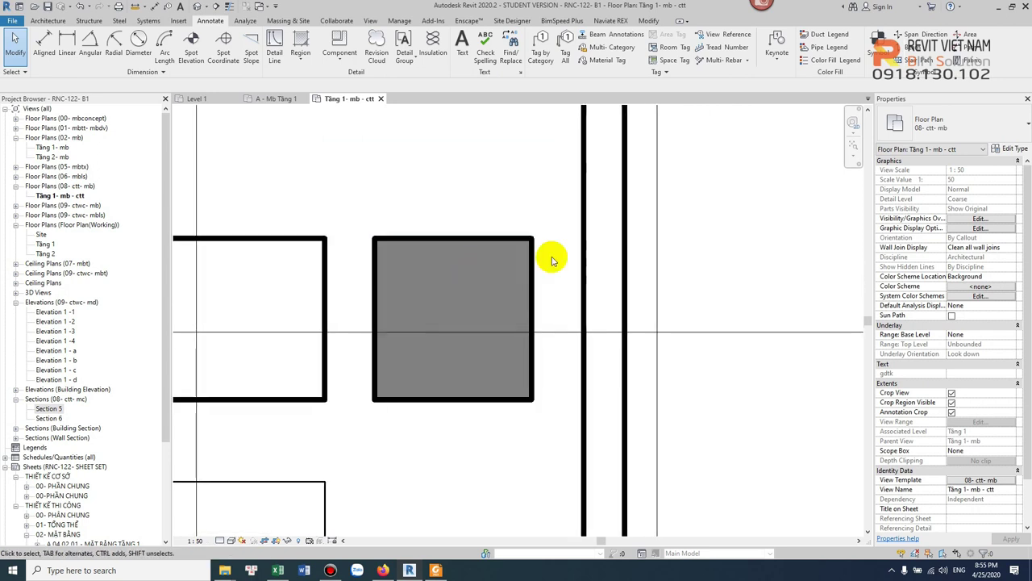
scroll(546, 281, "up", 3)
left_click(534, 302)
left_click_drag(535, 301, 611, 319)
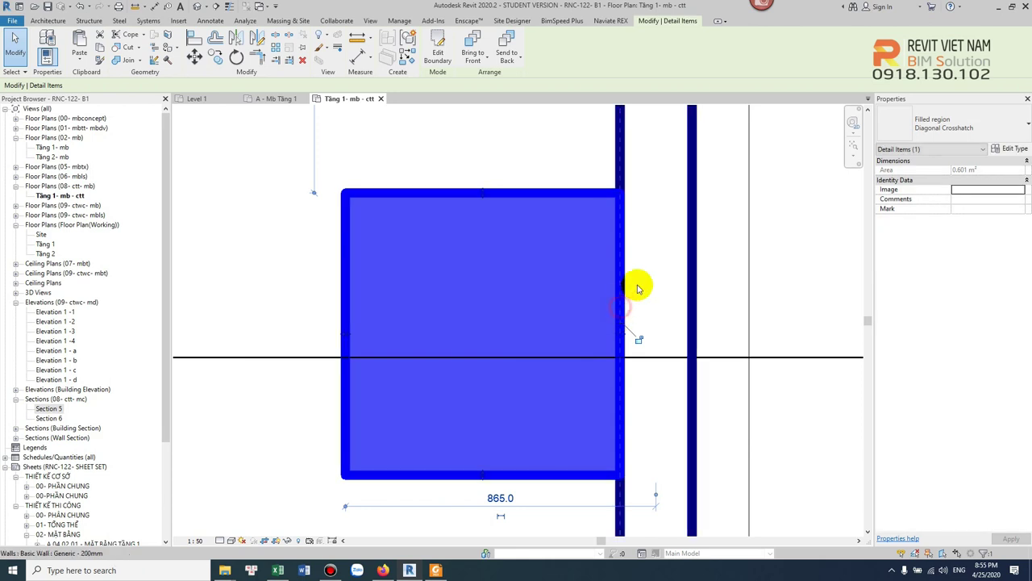
left_click(638, 286)
left_click(748, 284)
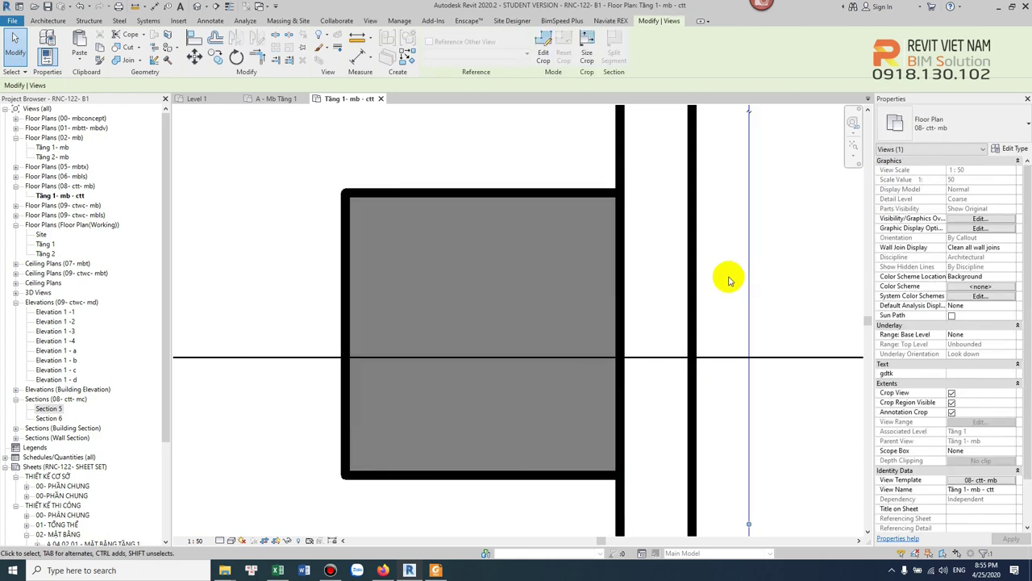
left_click(618, 282)
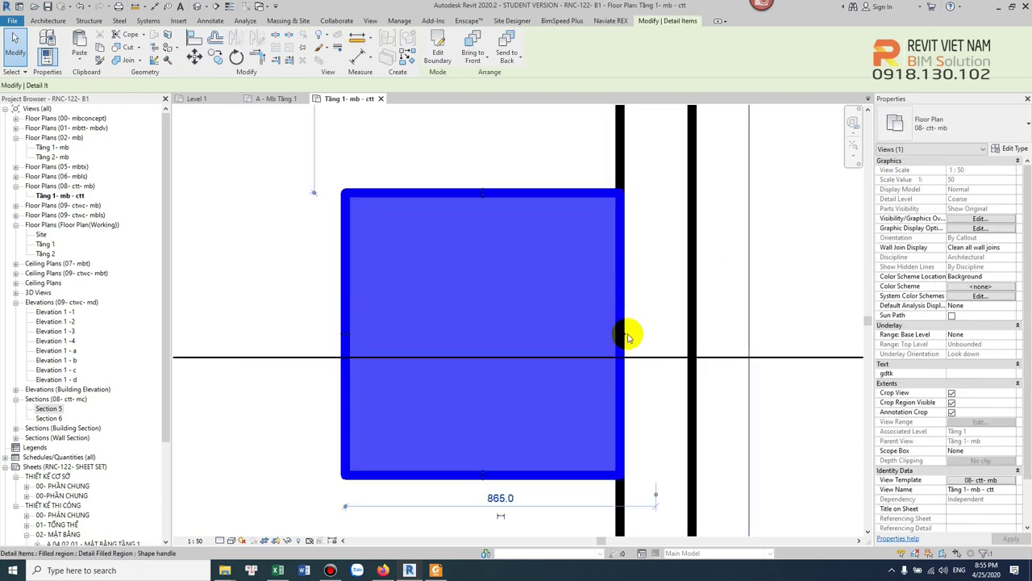
left_click_drag(623, 333, 691, 332)
left_click(726, 305)
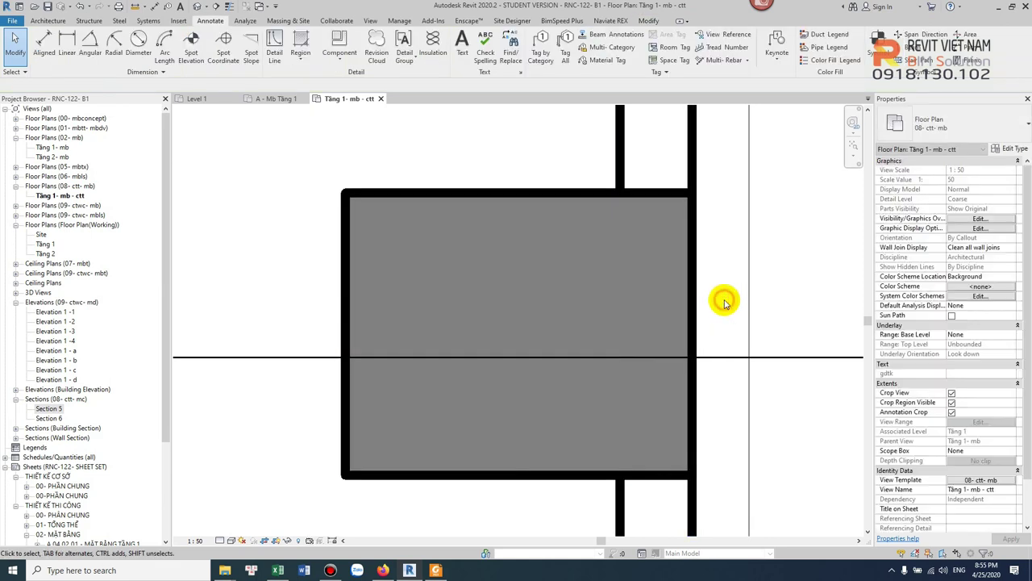
Move the filled region upward into place beside the box.
left_click(644, 226)
scroll(645, 224, "down", 3)
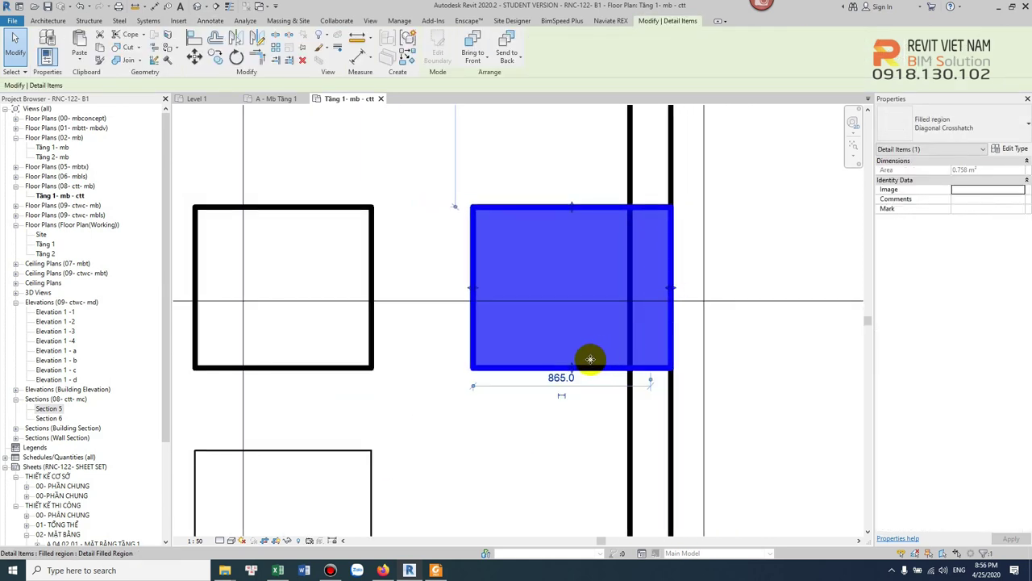
left_click_drag(583, 363, 576, 300)
scroll(576, 299, "down", 1)
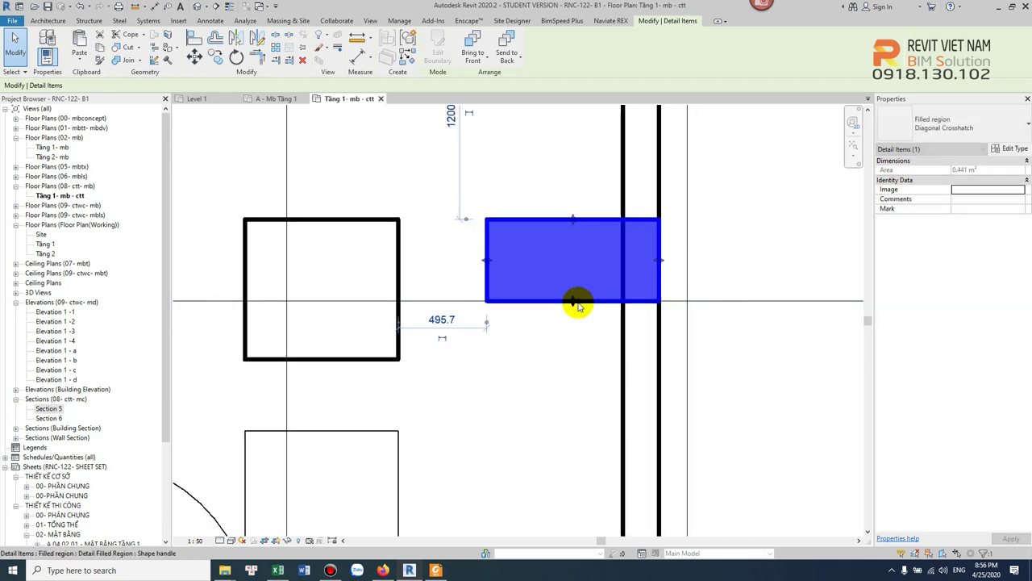
left_click(669, 334)
scroll(669, 334, "down", 3)
scroll(534, 301, "up", 3)
Drag the outlined rectangle's right edge line right to widen it to 1140.0.
left_click(581, 307)
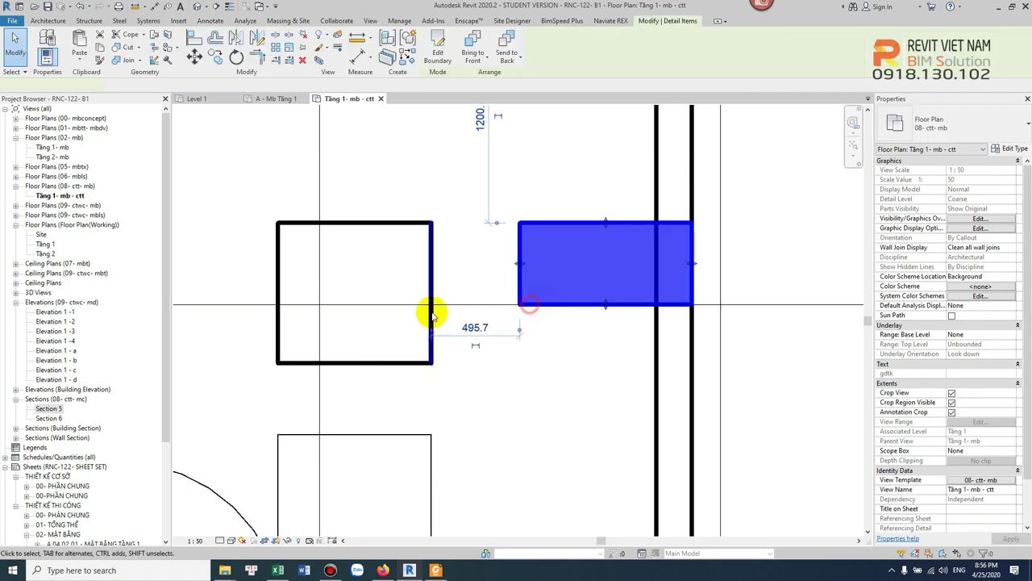
left_click(431, 318)
left_click_drag(433, 284, 479, 282)
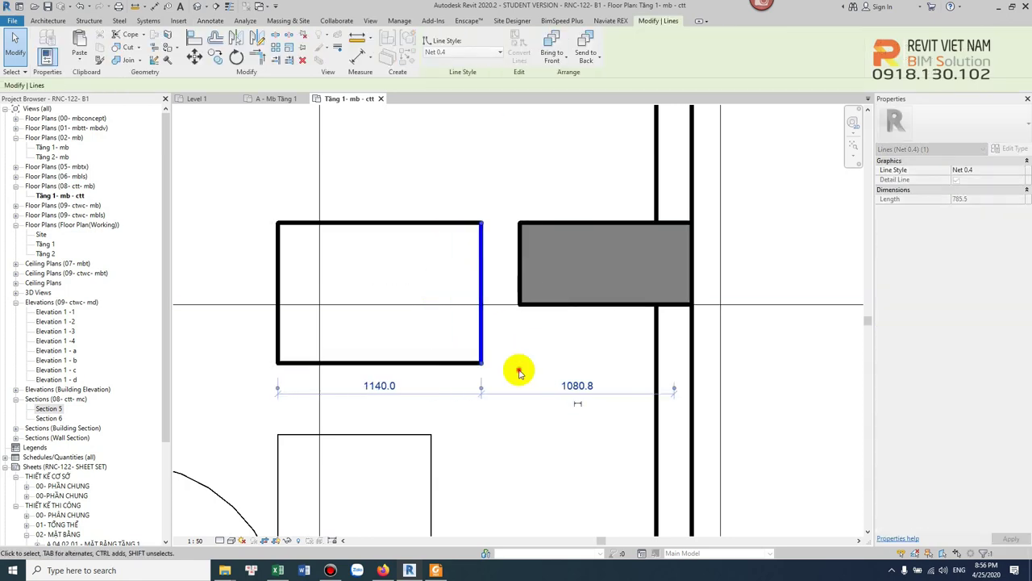
left_click(546, 341)
scroll(520, 291, "down", 3)
scroll(520, 292, "down", 3)
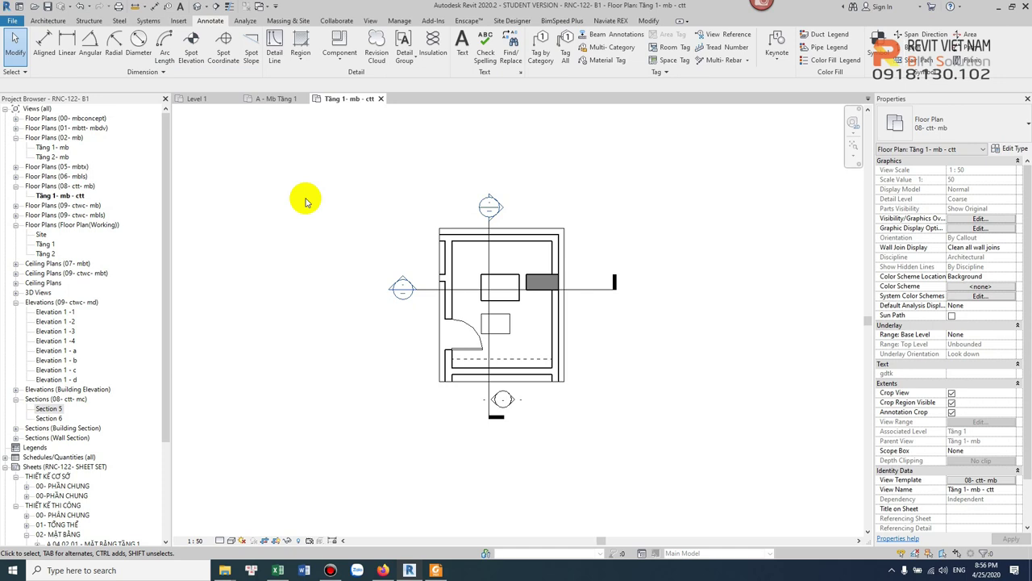
scroll(421, 221, "up", 2)
scroll(564, 295, "up", 2)
scroll(496, 142, "up", 2)
scroll(496, 142, "down", 2)
scroll(452, 143, "down", 2)
scroll(456, 223, "down", 1)
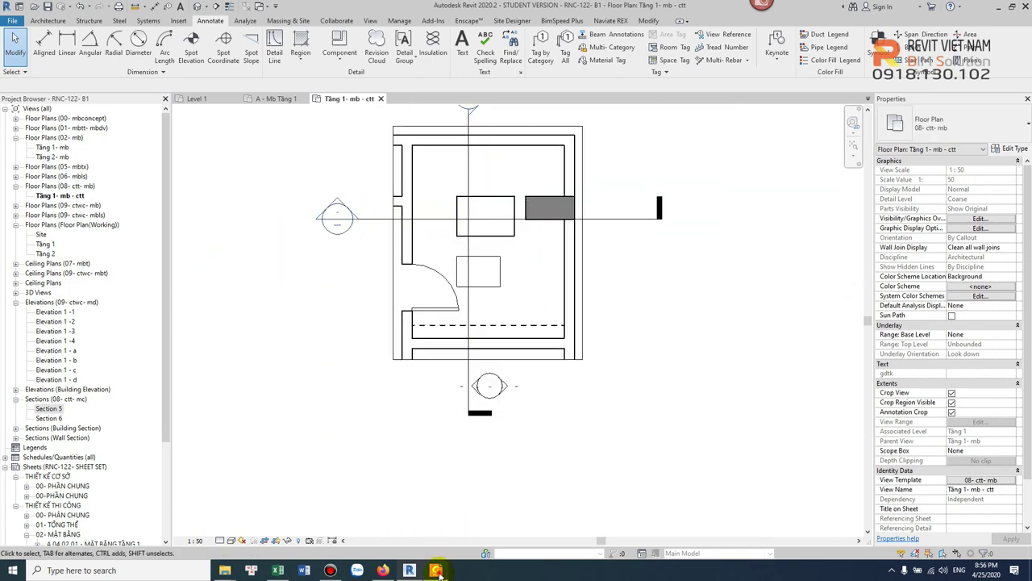
left_click(435, 571)
scroll(493, 239, "down", 2)
scroll(493, 240, "down", 5)
scroll(495, 307, "down", 3)
scroll(496, 307, "down", 4)
scroll(495, 303, "down", 2)
scroll(496, 306, "down", 4)
scroll(495, 307, "down", 2)
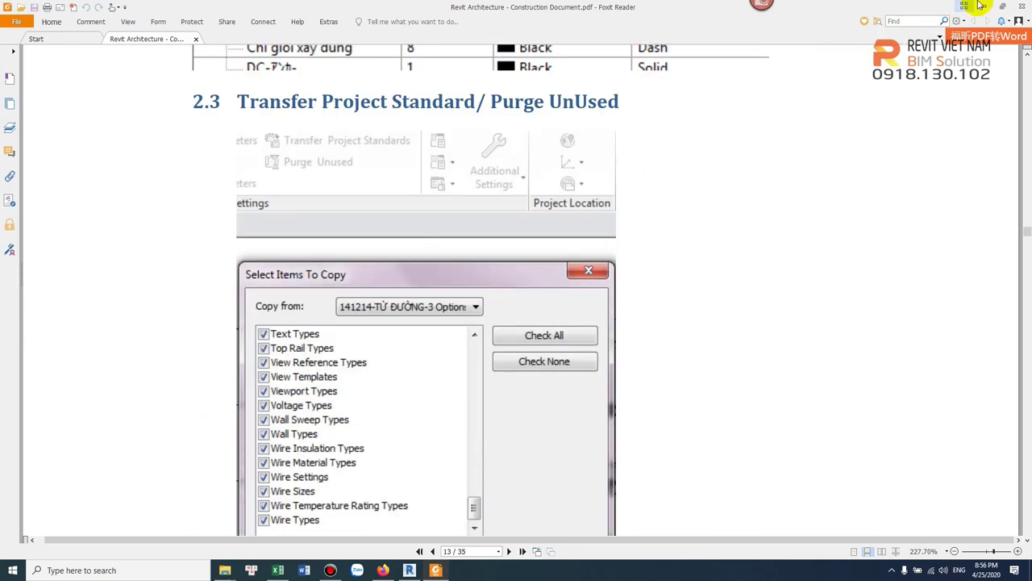
left_click(991, 6)
scroll(650, 292, "down", 2)
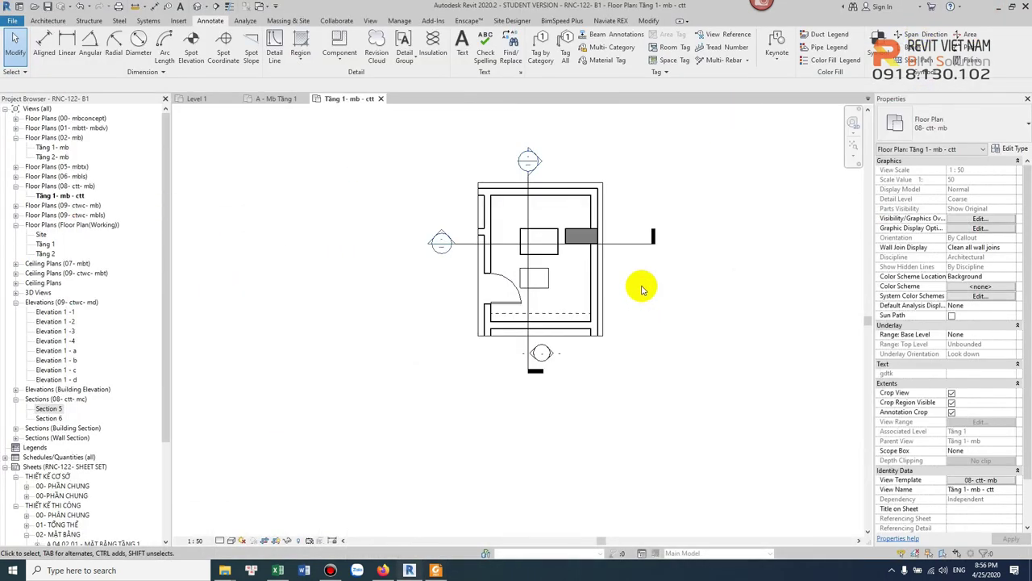
Dismiss the save reminder and close the Project1 Level 1 view tab.
scroll(641, 287, "up", 2)
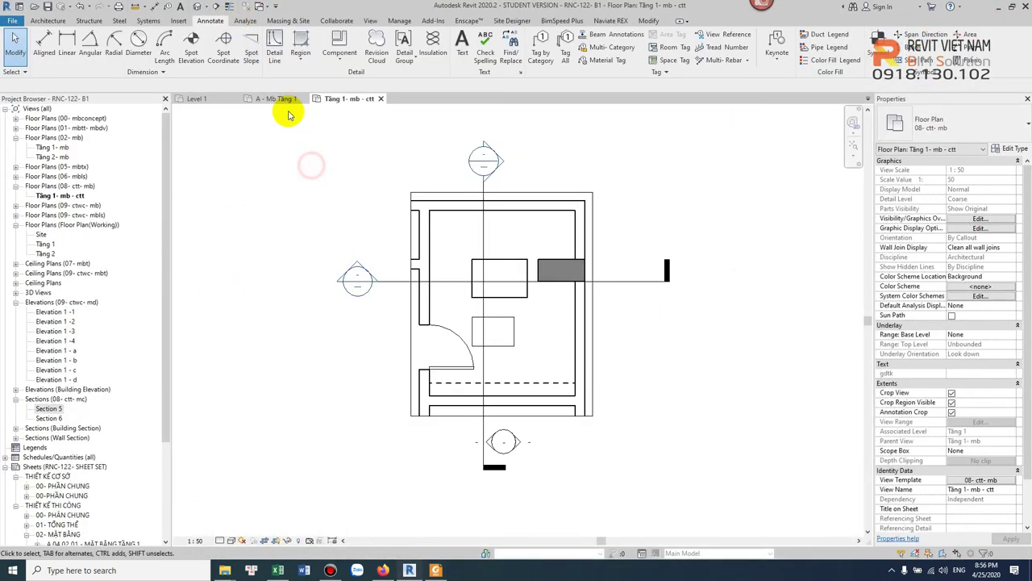
left_click(282, 99)
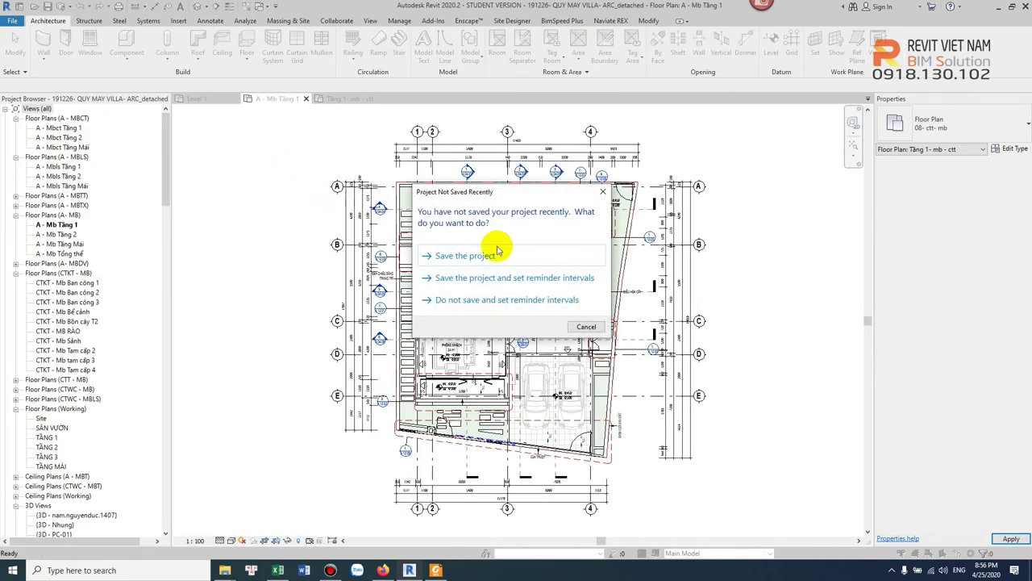
left_click(586, 328)
left_click(202, 99)
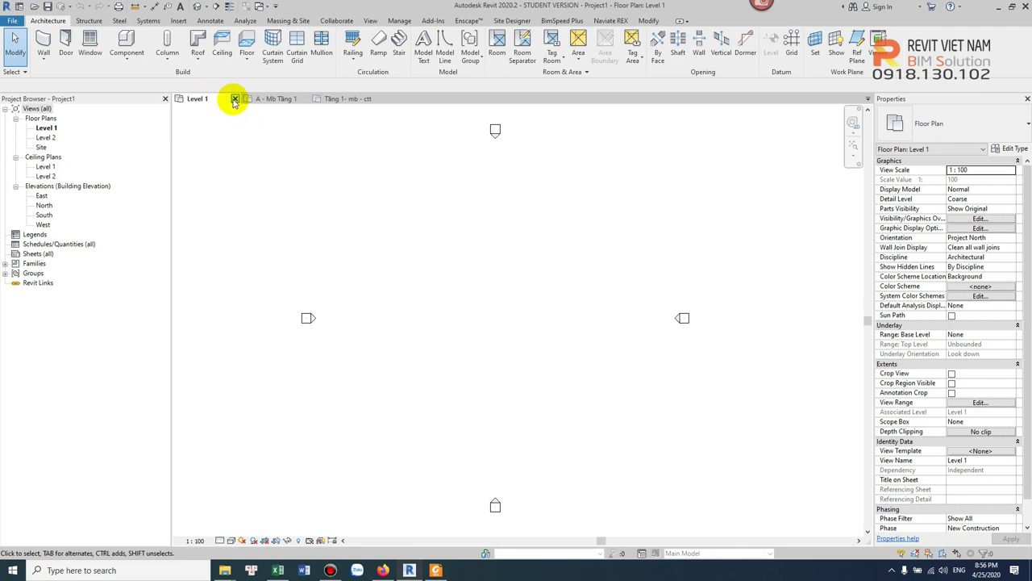
left_click(233, 99)
left_click(274, 98)
scroll(516, 274, "down", 2)
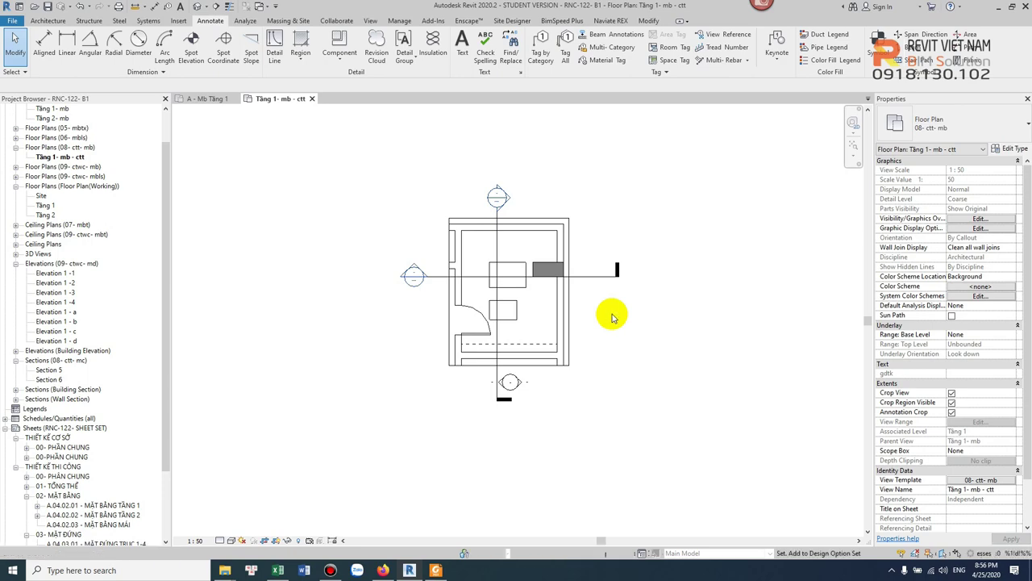
left_click(208, 98)
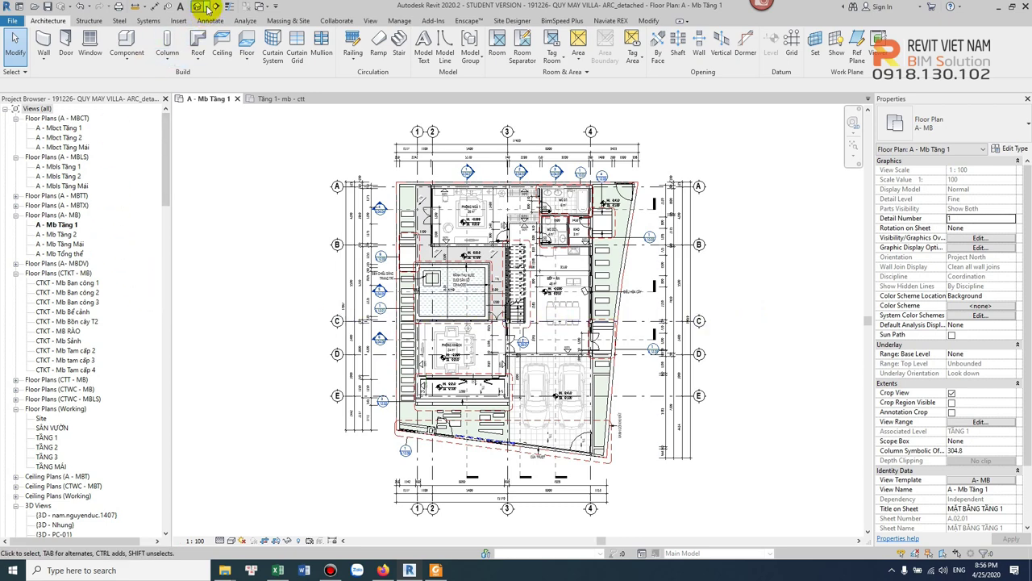
left_click(284, 99)
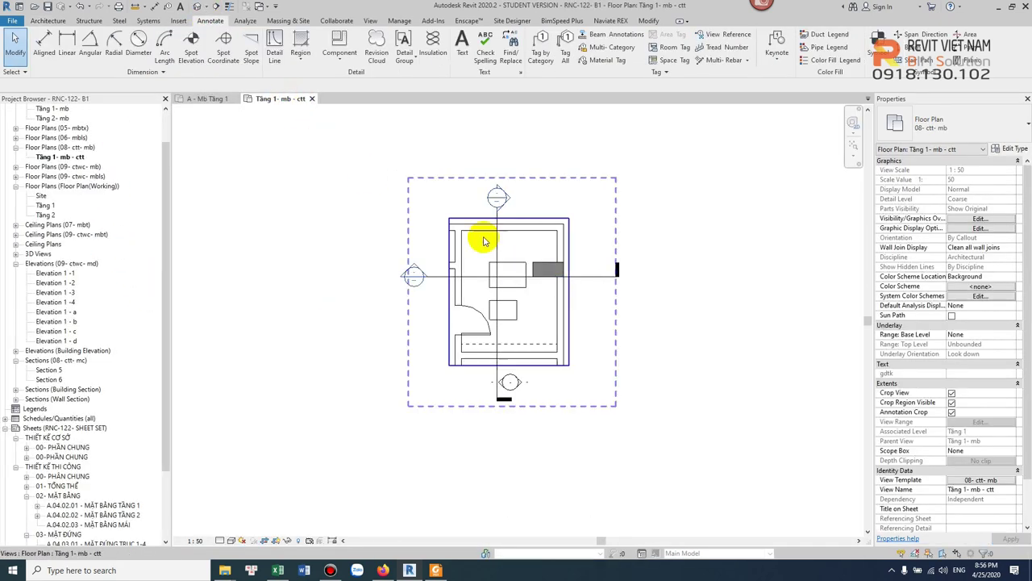
Open the Section 5 view from its section head, showing Tầng 2 at 4000.
double_click(508, 200)
scroll(637, 323, "up", 3)
scroll(682, 238, "up", 2)
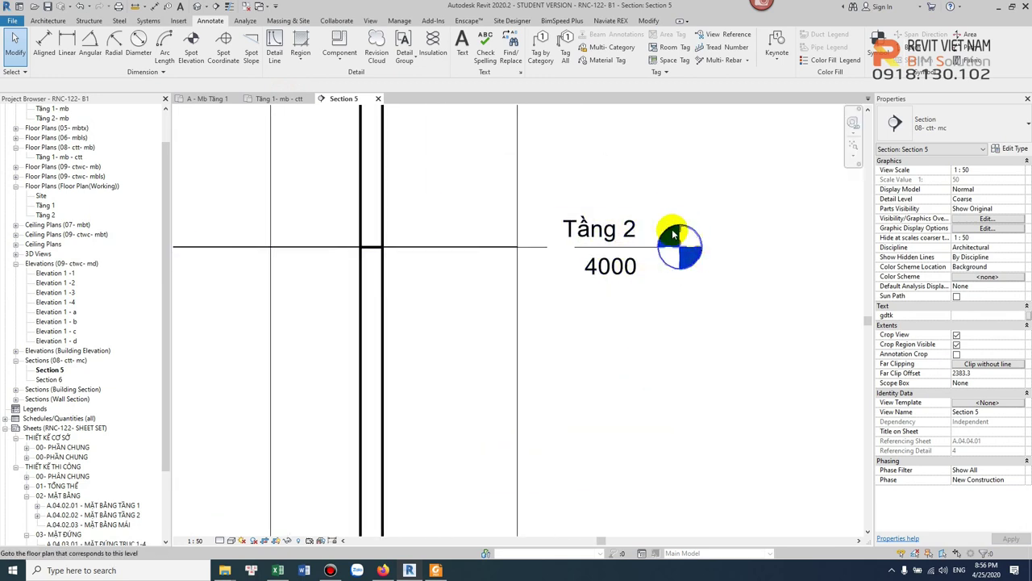
Open Transfer Project Standards to list items copyable from '191226- QUY MAY VILLA'.
left_click(253, 7)
scroll(592, 261, "down", 2)
scroll(592, 300, "down", 2)
scroll(584, 313, "down", 1)
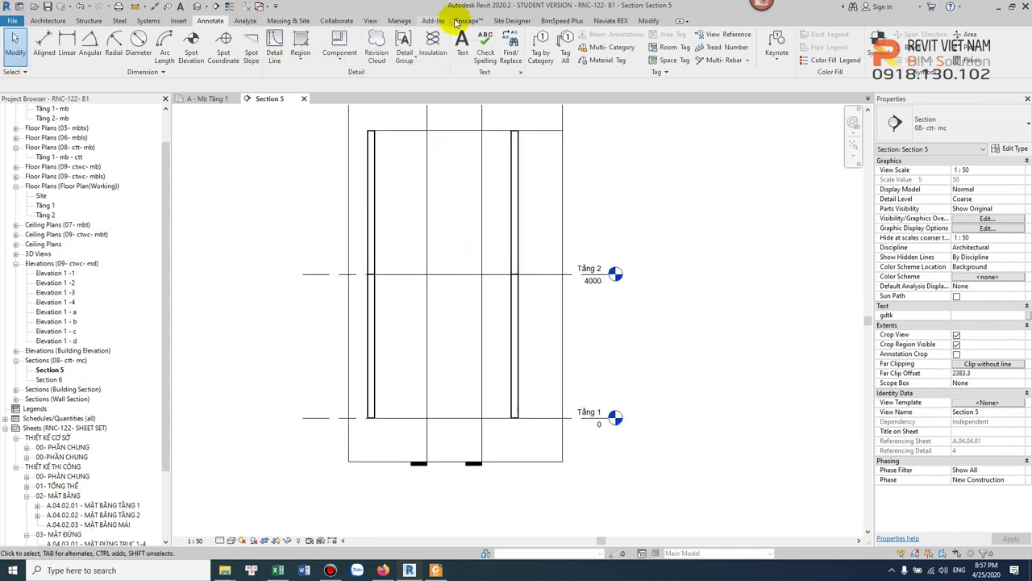
left_click(401, 20)
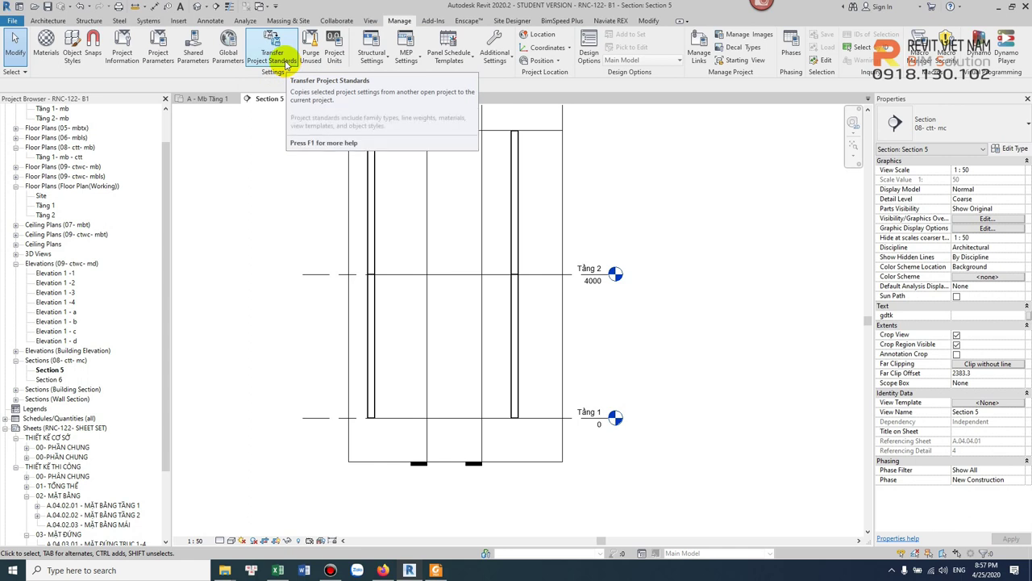
left_click(284, 65)
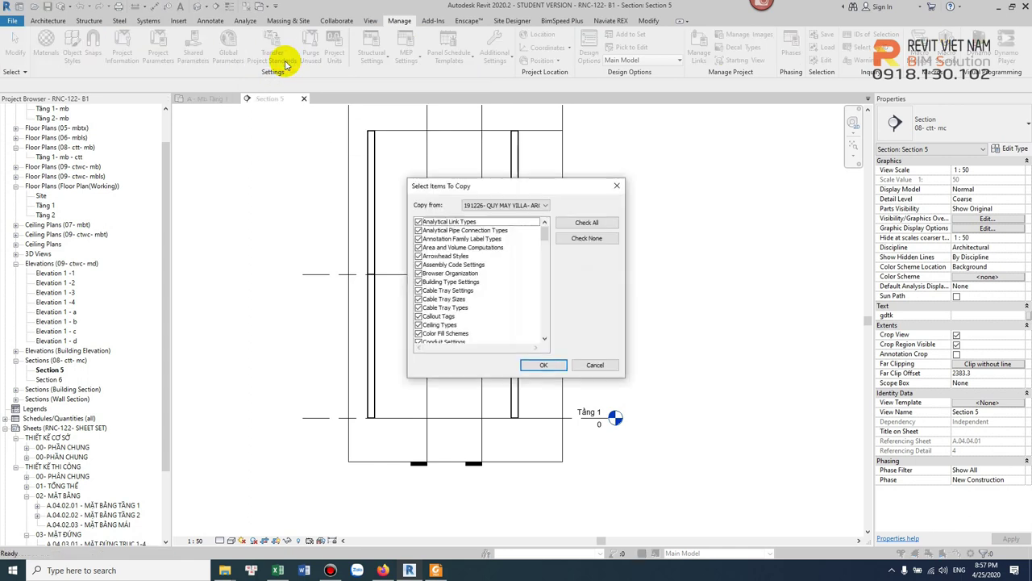
Transfer only wall types from 191226- QUY MAY VILLA- ARC_detached, overwriting Generic - 150mm Masonry.
left_click_drag(552, 188, 389, 113)
left_click(381, 127)
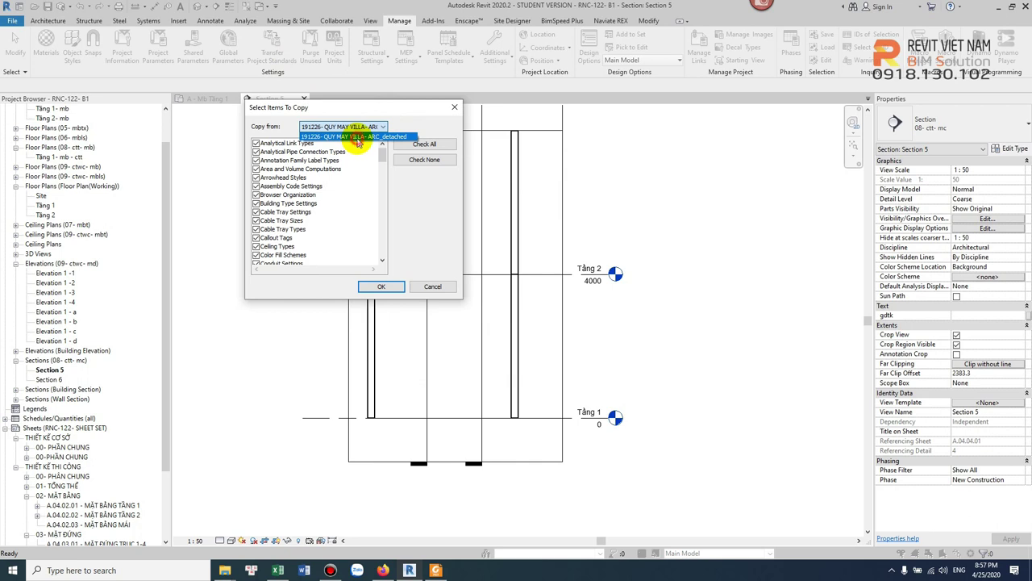
left_click(357, 137)
scroll(319, 208, "down", 2)
scroll(319, 208, "down", 2)
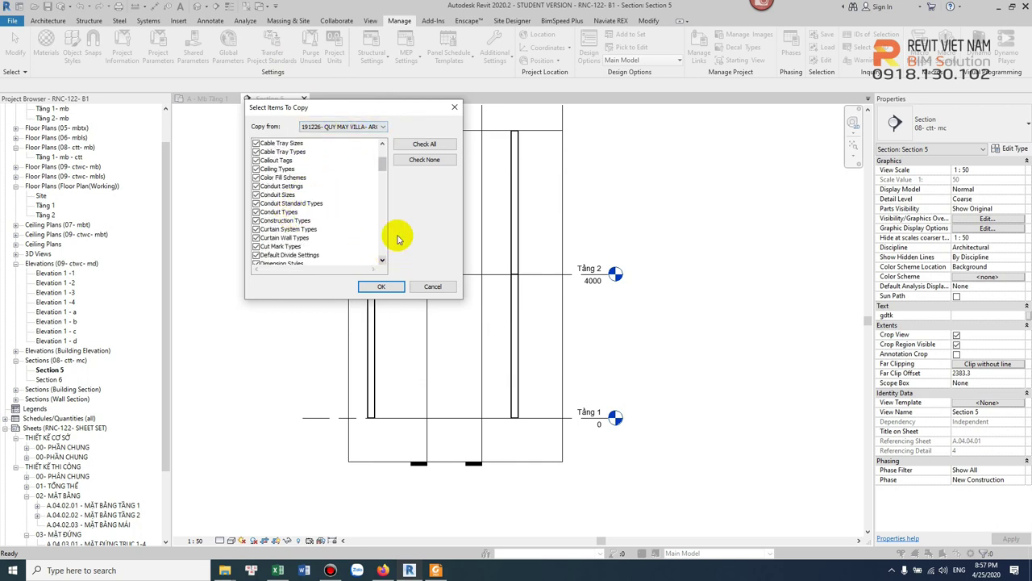
scroll(271, 207, "down", 3)
scroll(338, 196, "down", 3)
scroll(380, 188, "down", 4)
scroll(329, 204, "down", 3)
scroll(330, 193, "down", 3)
scroll(334, 177, "down", 3)
scroll(334, 178, "down", 3)
scroll(336, 179, "down", 3)
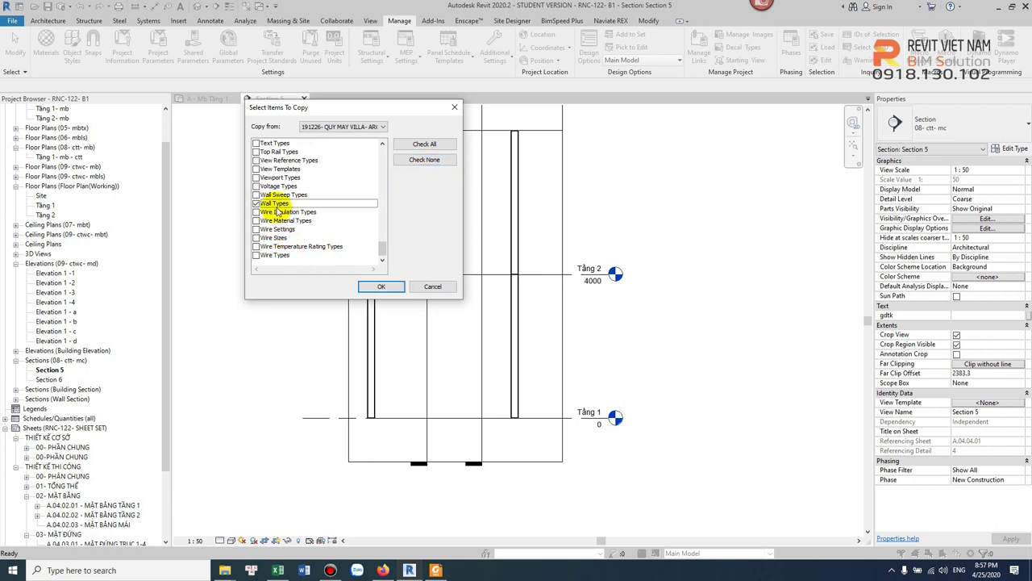
left_click(376, 283)
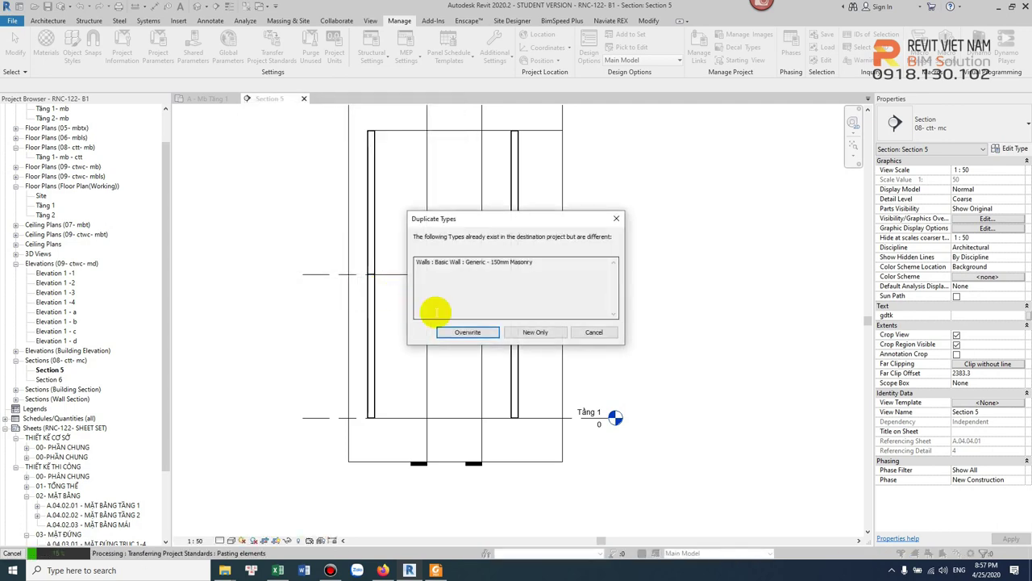
left_click(468, 331)
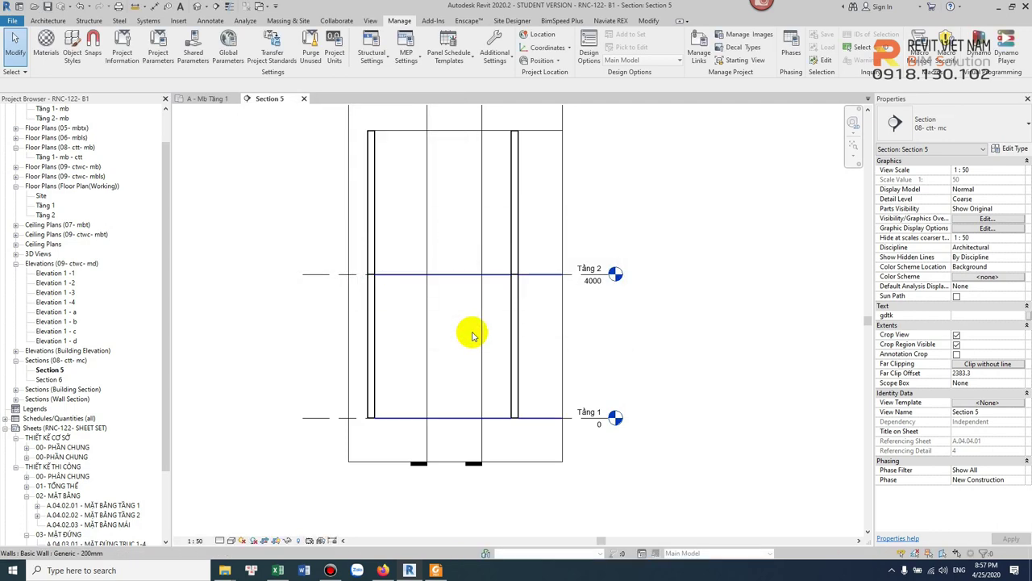
left_click(514, 331)
left_click(974, 120)
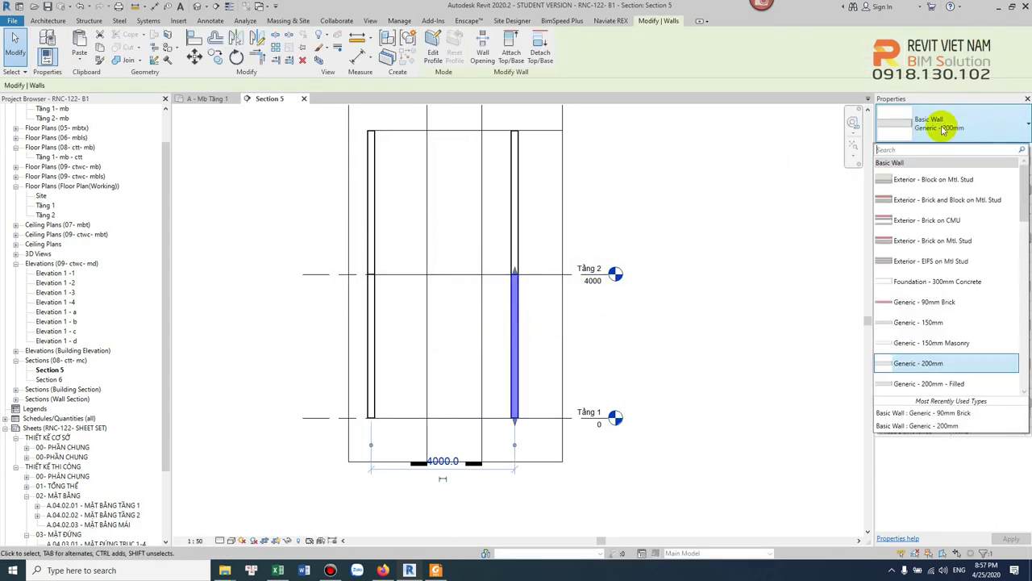
scroll(954, 297, "down", 2)
scroll(954, 297, "down", 3)
scroll(953, 237, "down", 3)
scroll(954, 283, "down", 5)
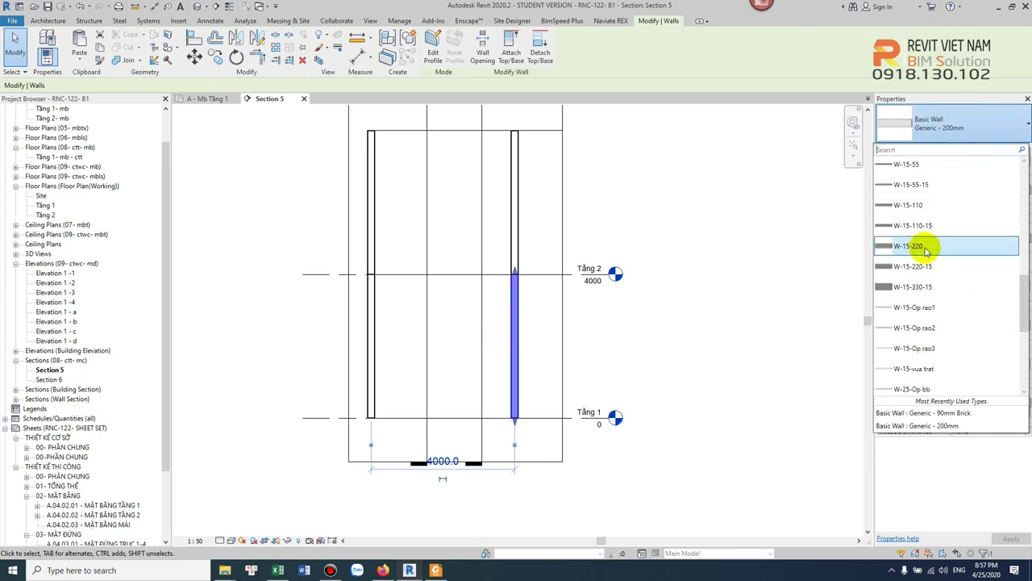
scroll(928, 266, "down", 2)
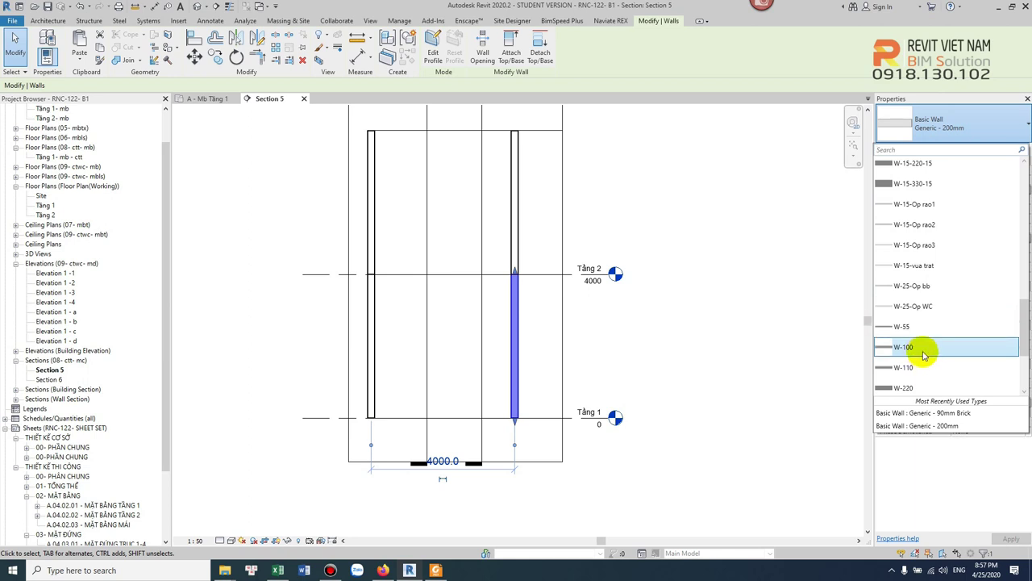
scroll(926, 354, "down", 3)
scroll(922, 238, "up", 2)
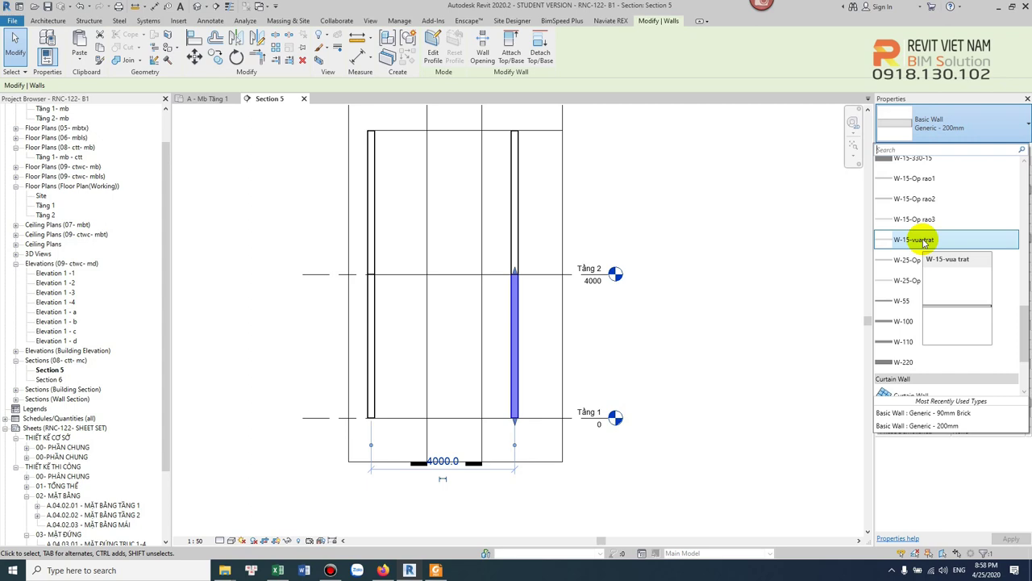
key("Escape")
key("Escape")
left_click(400, 20)
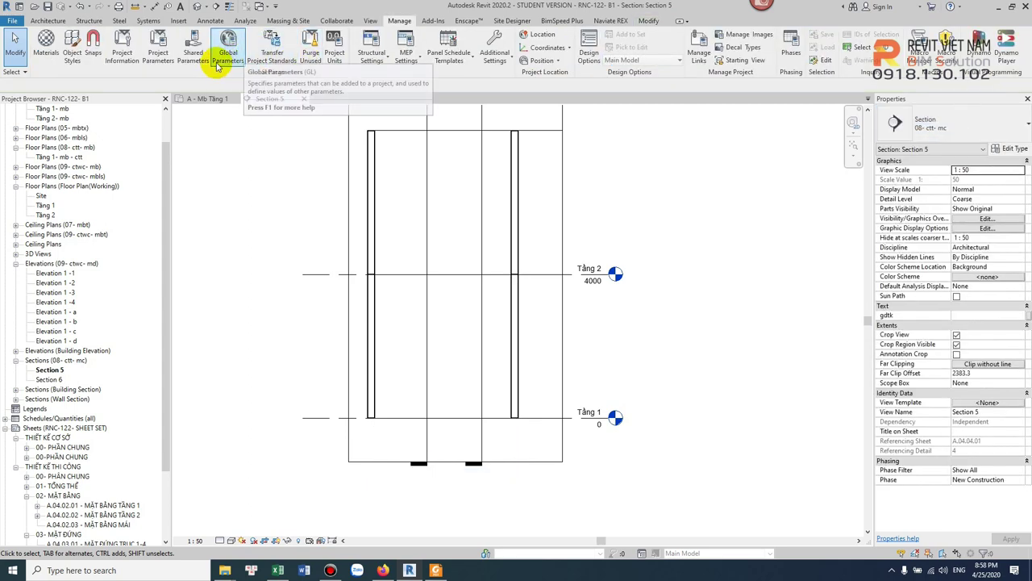
Reopen Transfer Project Standards, clear every item except Dimension Styles, and copy them from the villa project.
left_click(279, 63)
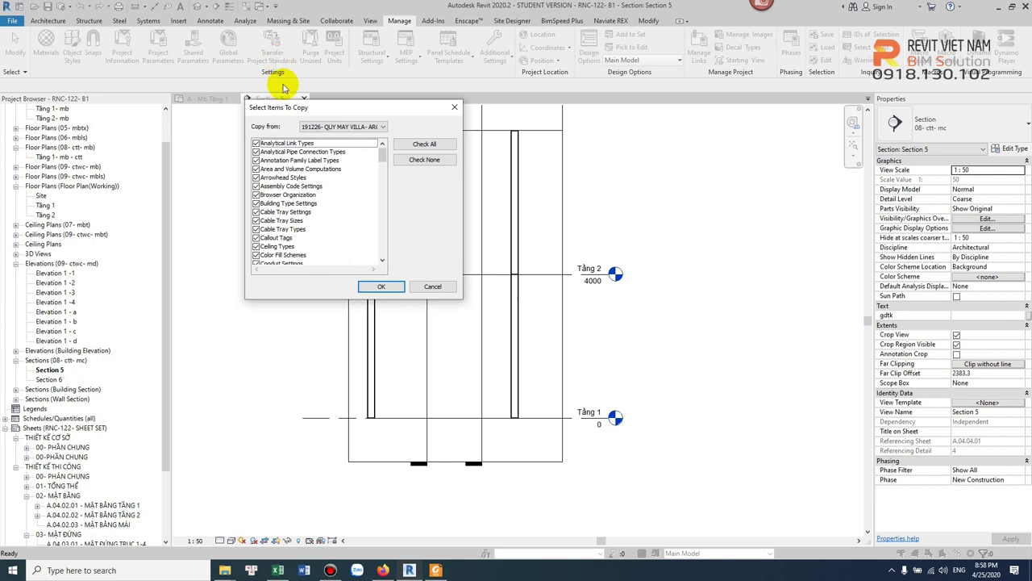
scroll(314, 206, "down", 2)
scroll(304, 218, "down", 3)
scroll(304, 217, "down", 3)
scroll(302, 216, "down", 3)
scroll(303, 222, "down", 3)
scroll(303, 230, "down", 3)
scroll(295, 231, "up", 4)
scroll(300, 223, "up", 4)
scroll(304, 212, "up", 4)
left_click(430, 161)
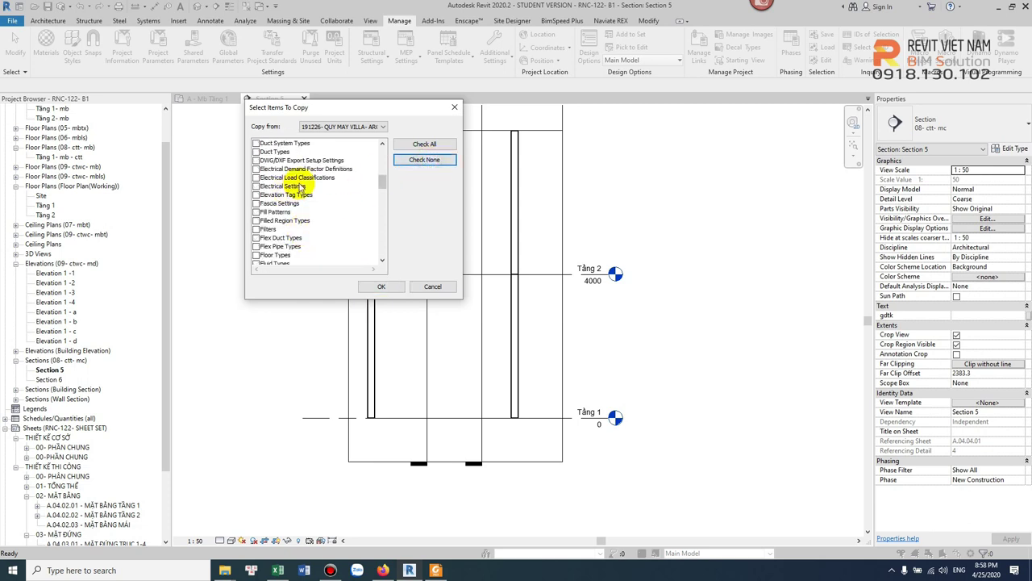
scroll(297, 192, "up", 1)
scroll(295, 197, "up", 1)
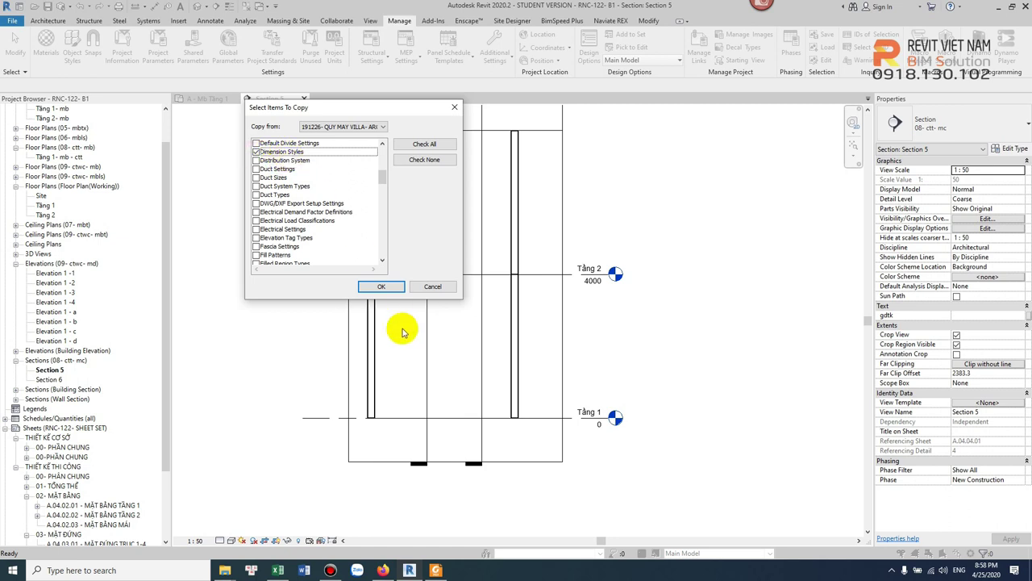
left_click(381, 287)
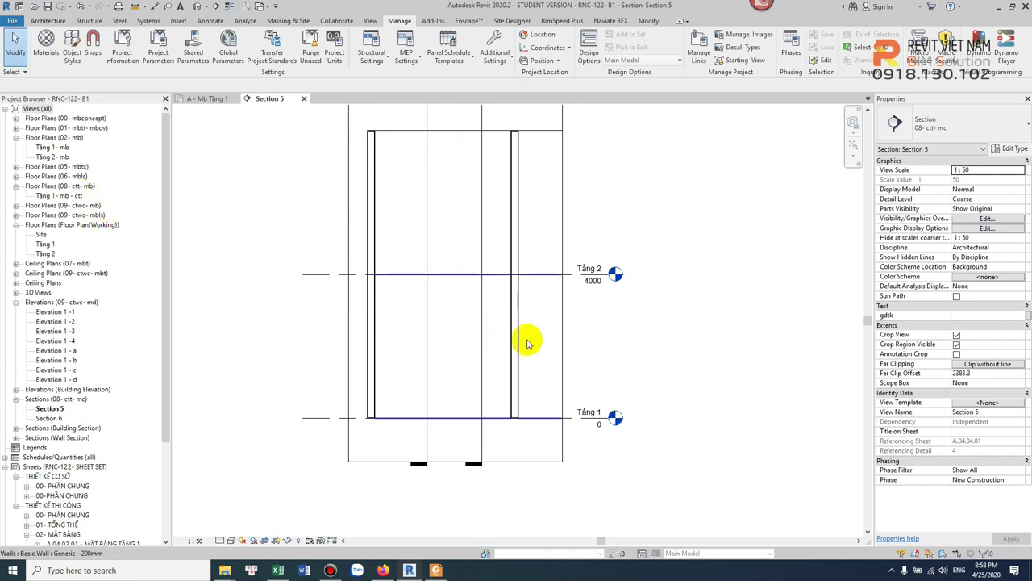
Dimension Tầng 1 to Tầng 2 with a 4000 chain in A-DIM- 2.0-W0.8-ARIAL-TRANS style.
key("i")
left_click(972, 125)
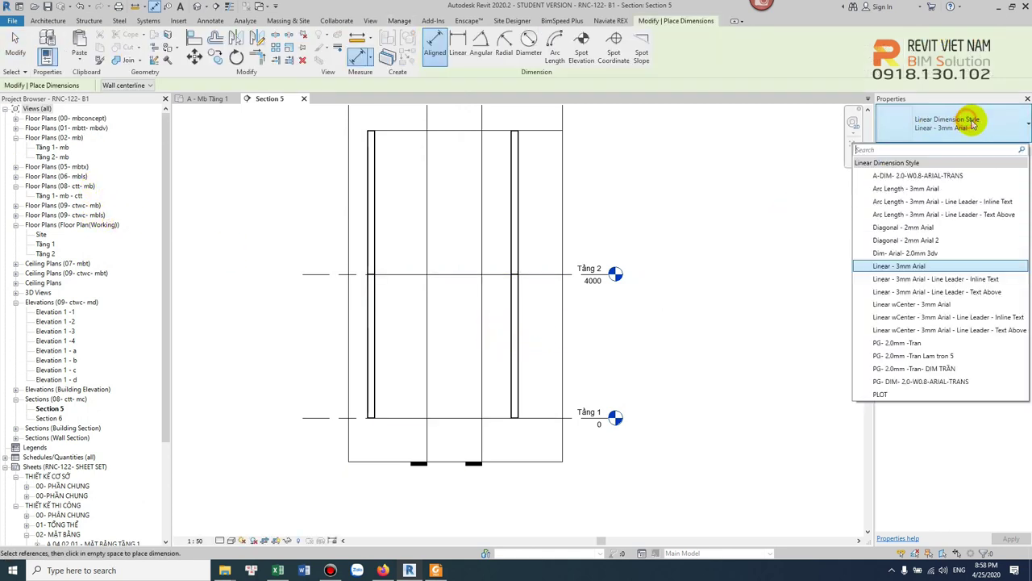
left_click(938, 178)
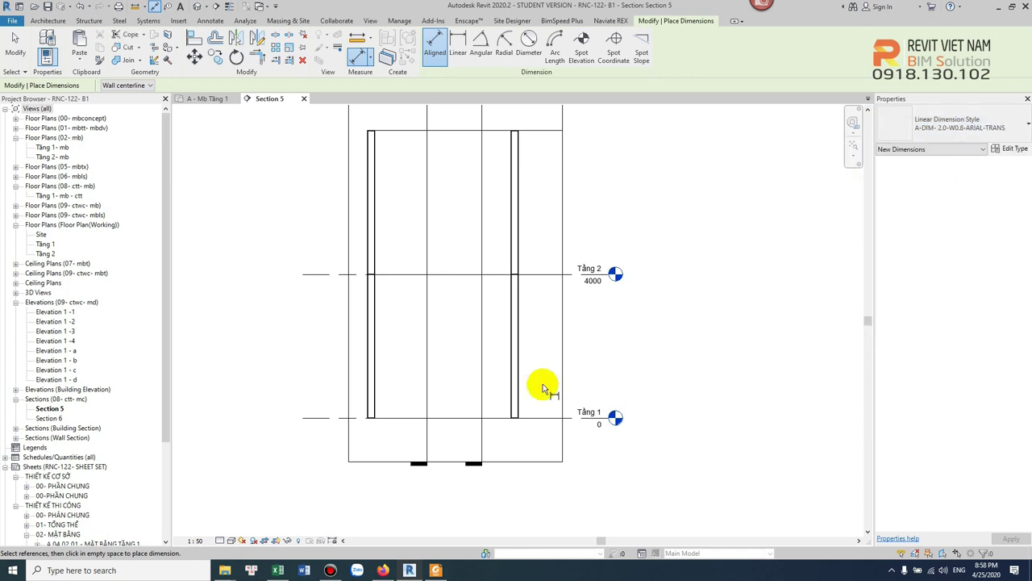
left_click(532, 276)
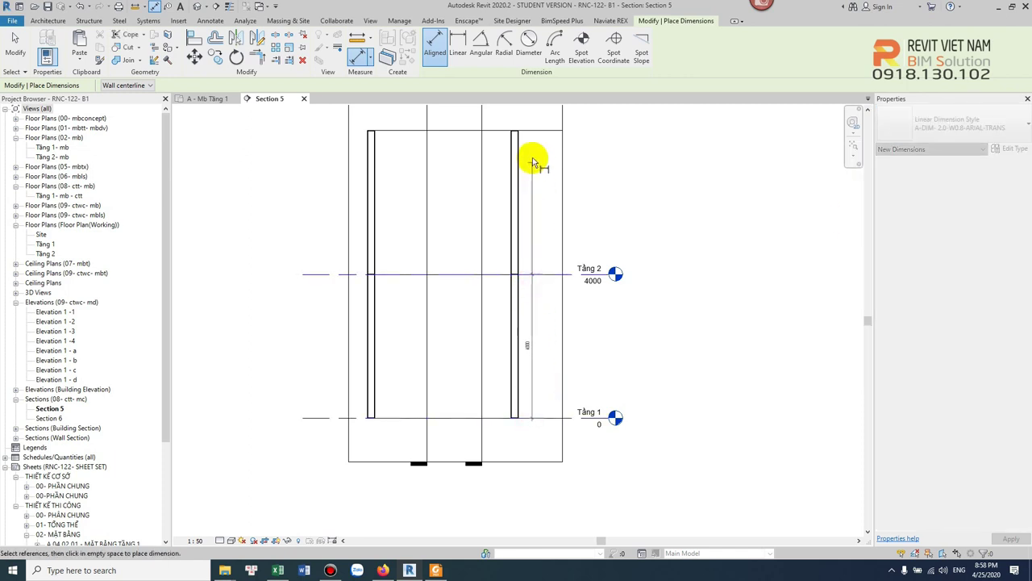
left_click(535, 131)
left_click(546, 267)
scroll(546, 270, "up", 3)
left_click(546, 324)
scroll(525, 380, "up", 3)
scroll(516, 387, "up", 1)
scroll(501, 384, "down", 4)
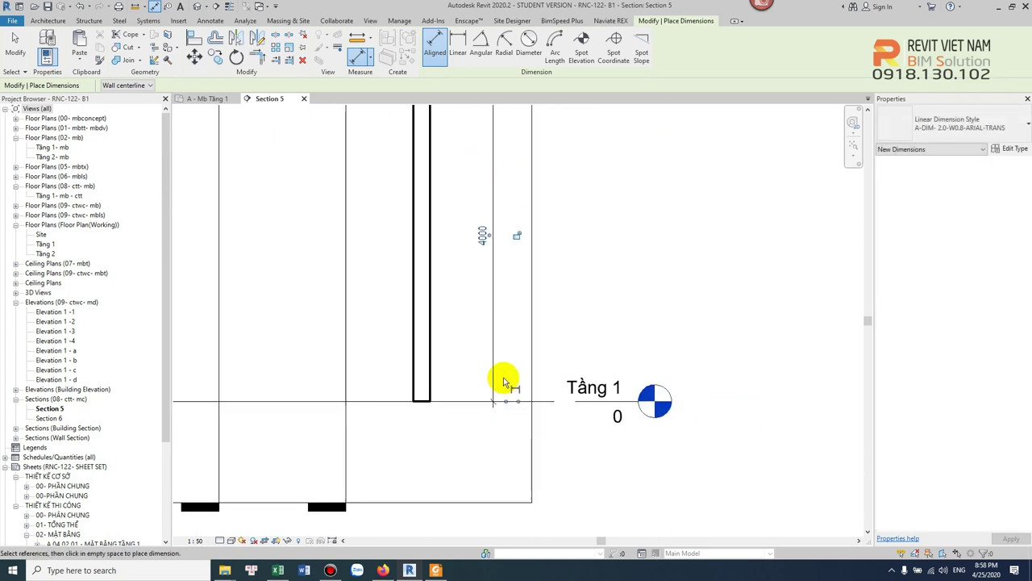
scroll(504, 380, "down", 2)
Repeat the Transfer Project Standards command from the right-click menu.
right_click(599, 304)
left_click(635, 313)
right_click(606, 284)
left_click(646, 308)
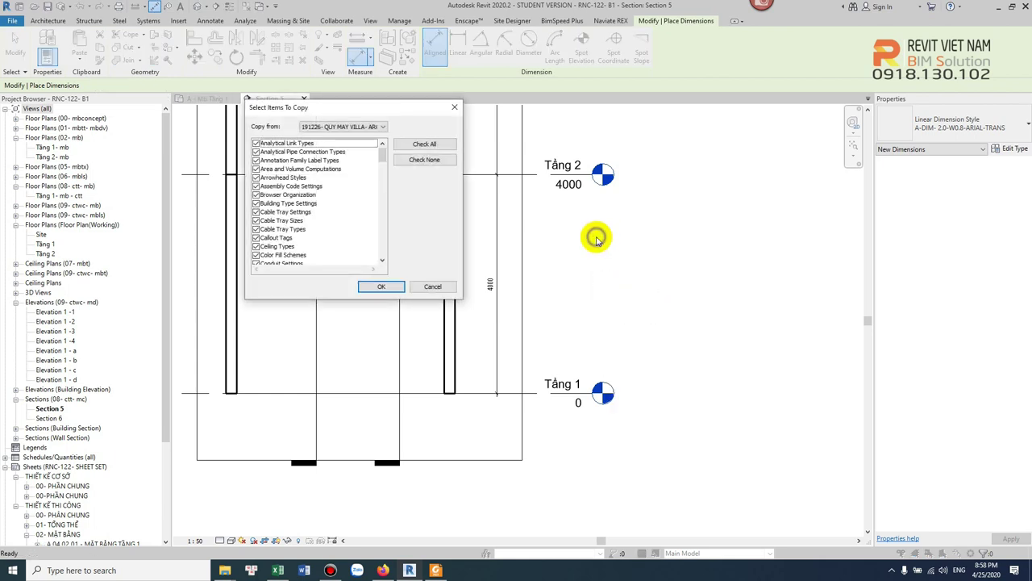
Close the transfer dialog and briefly view the Project Parameters list on the Manage tab.
left_click(450, 109)
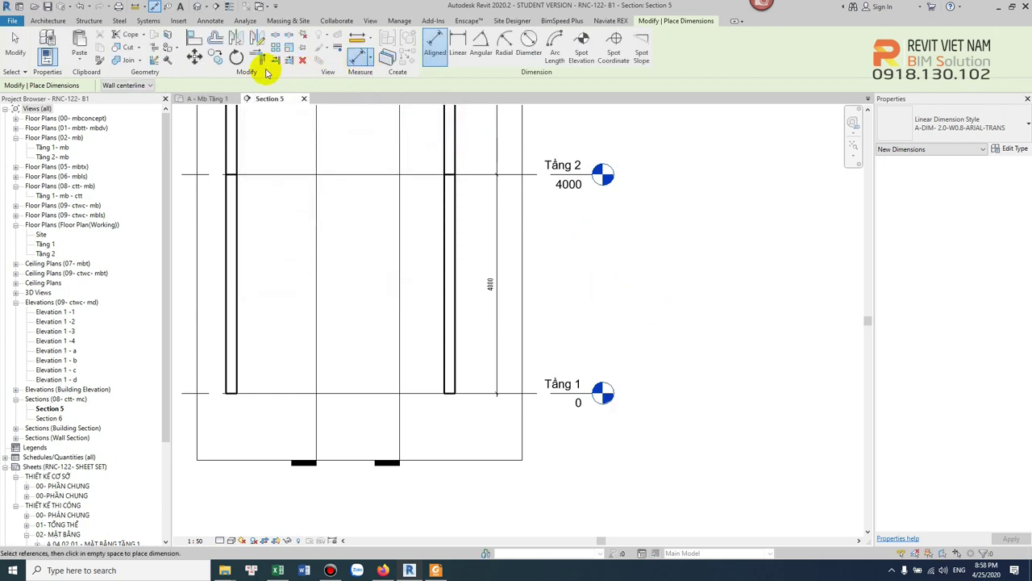
left_click(399, 20)
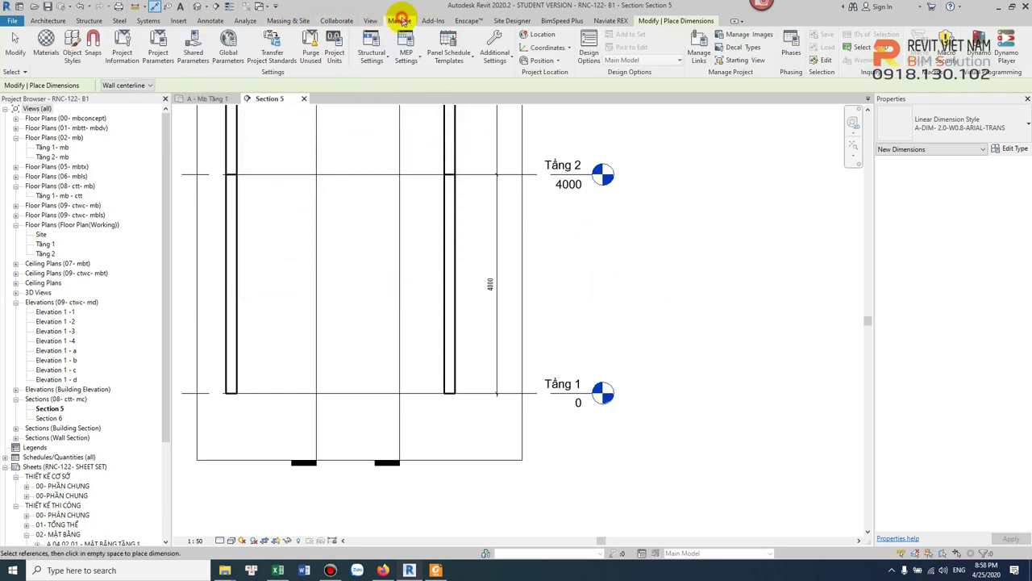
left_click(158, 50)
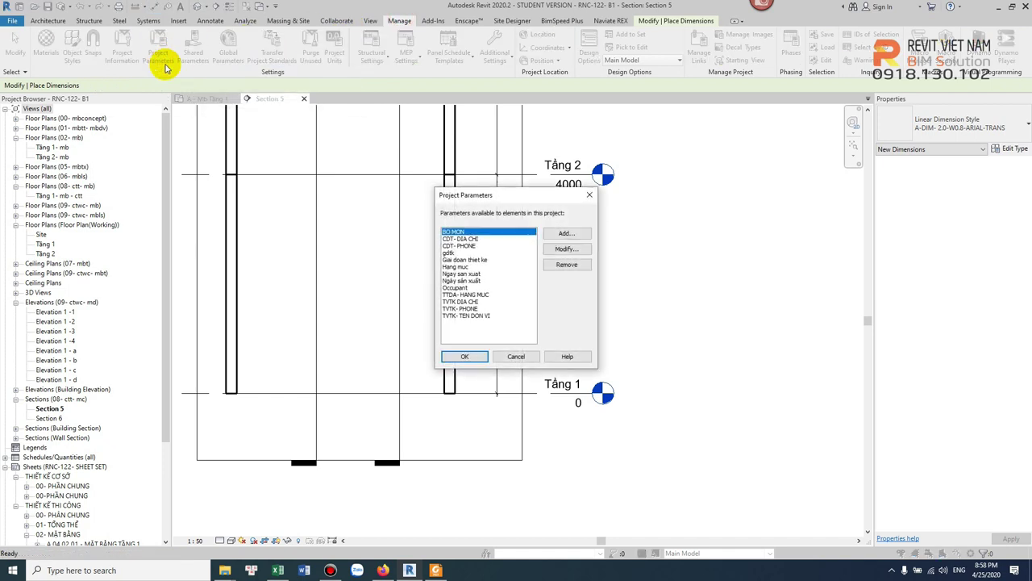
left_click(592, 196)
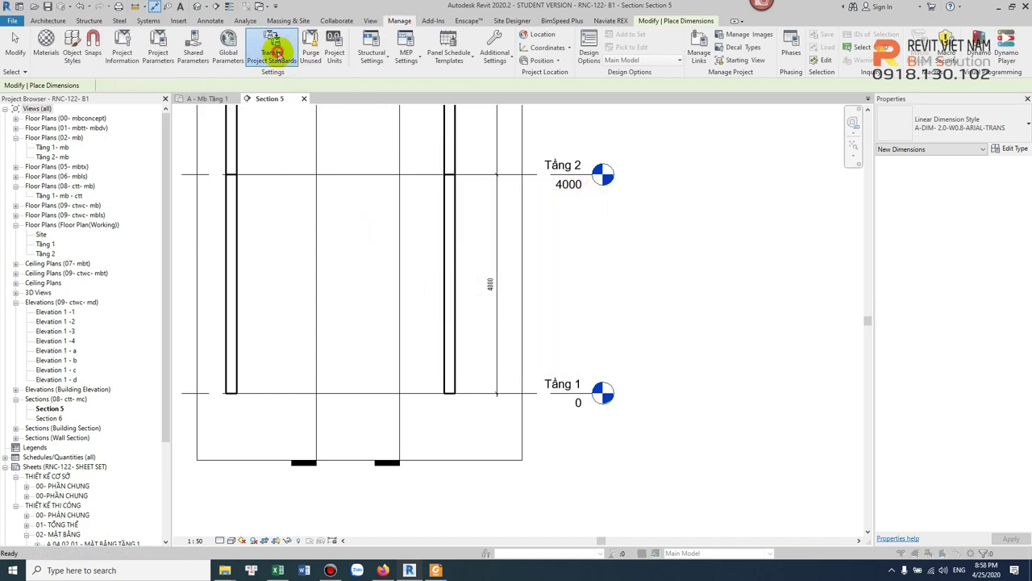
Transfer all standards from the villa project with every item checked, overwriting duplicate types.
left_click(272, 45)
scroll(331, 232, "down", 10)
scroll(333, 231, "down", 3)
scroll(334, 231, "down", 2)
left_click_drag(383, 202, 381, 149)
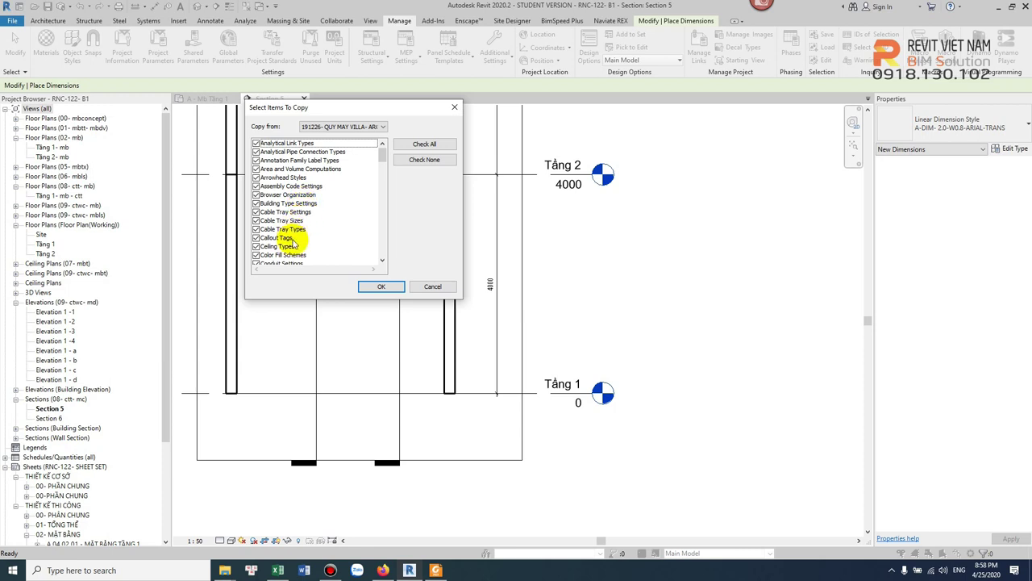
scroll(291, 234, "down", 1)
scroll(284, 226, "down", 2)
scroll(282, 222, "down", 1)
scroll(284, 224, "down", 2)
scroll(287, 226, "down", 1)
scroll(289, 228, "down", 1)
scroll(288, 228, "down", 3)
scroll(290, 229, "down", 3)
scroll(292, 230, "down", 3)
scroll(296, 231, "down", 3)
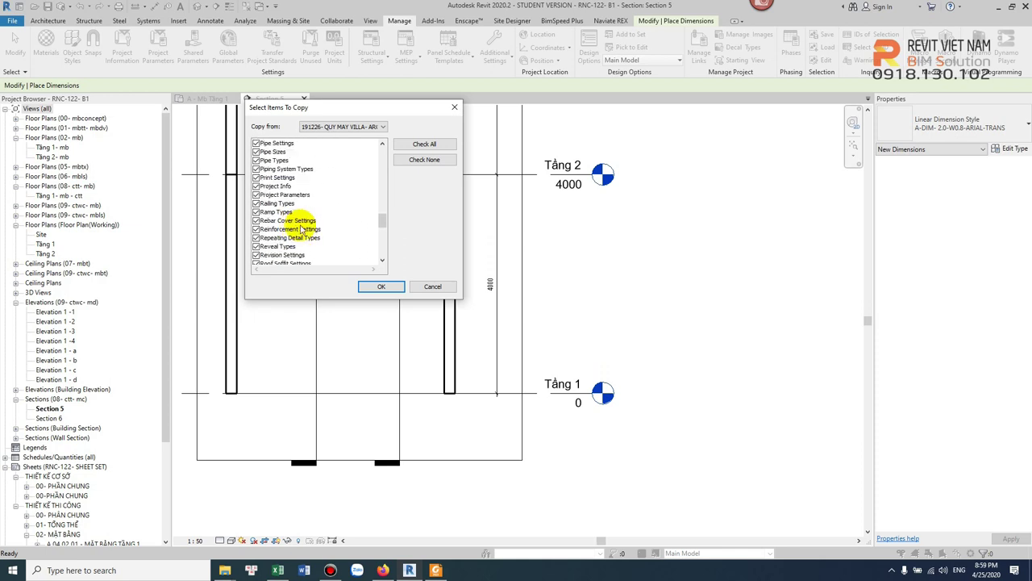
scroll(305, 236, "down", 6)
left_click(368, 286)
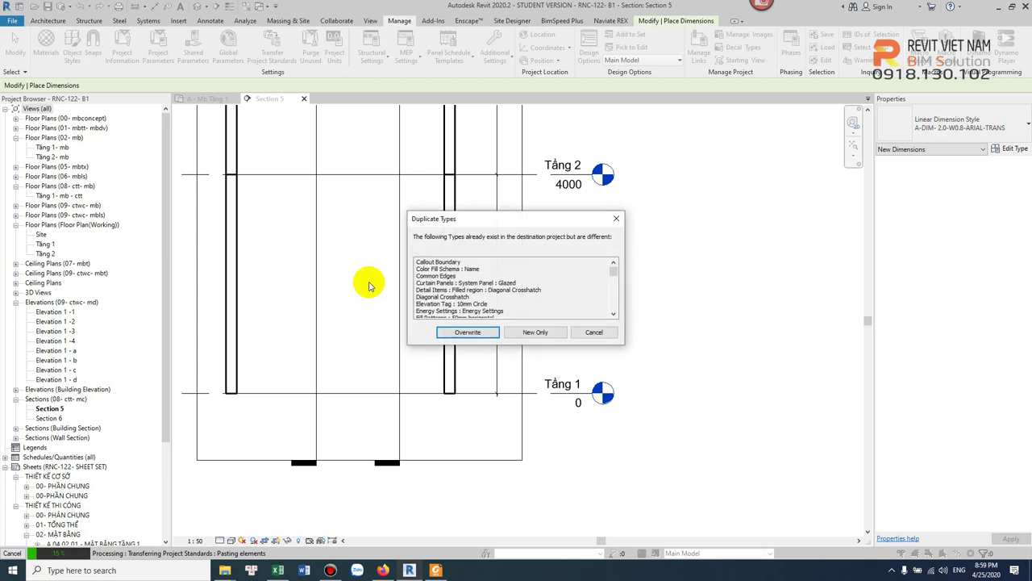
left_click(458, 331)
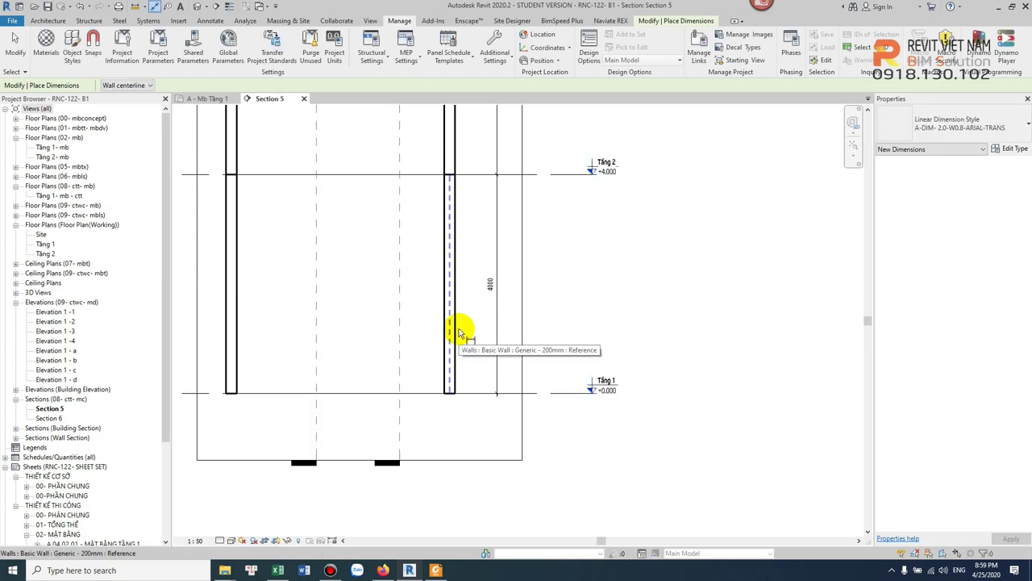
Exit dimensioning, check the Tầng 1 level, then open Elevation 1 - 2 and the Tầng 1 - mb plan.
key("Escape")
left_click(567, 393)
scroll(567, 392, "up", 5)
key("Escape")
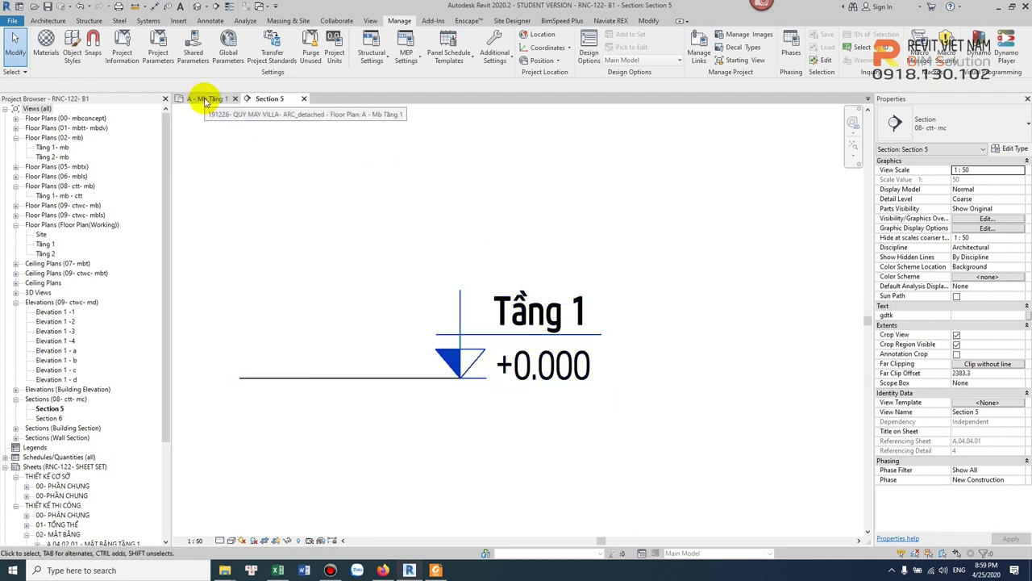
scroll(339, 279, "down", 2)
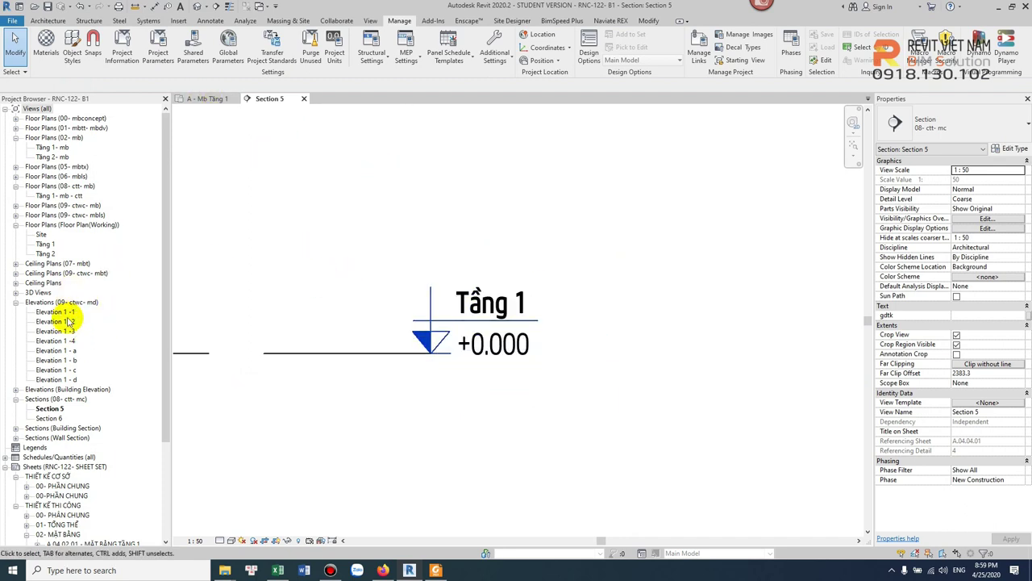
double_click(69, 321)
double_click(54, 148)
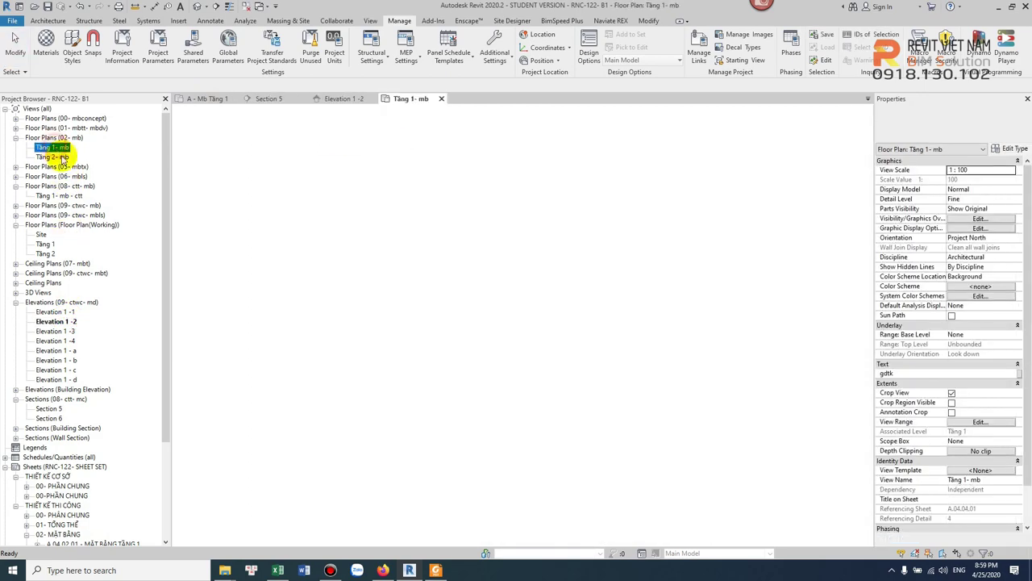
Check the section line's type in the Type Selector without changing it, then zoom around the plan's annotations.
scroll(703, 306, "up", 2)
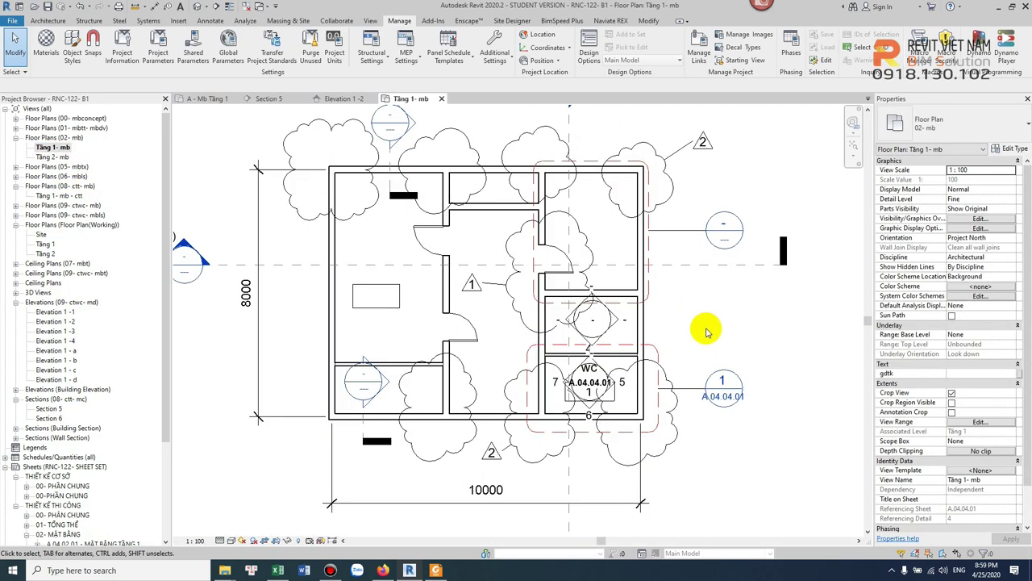
left_click(724, 265)
left_click(978, 129)
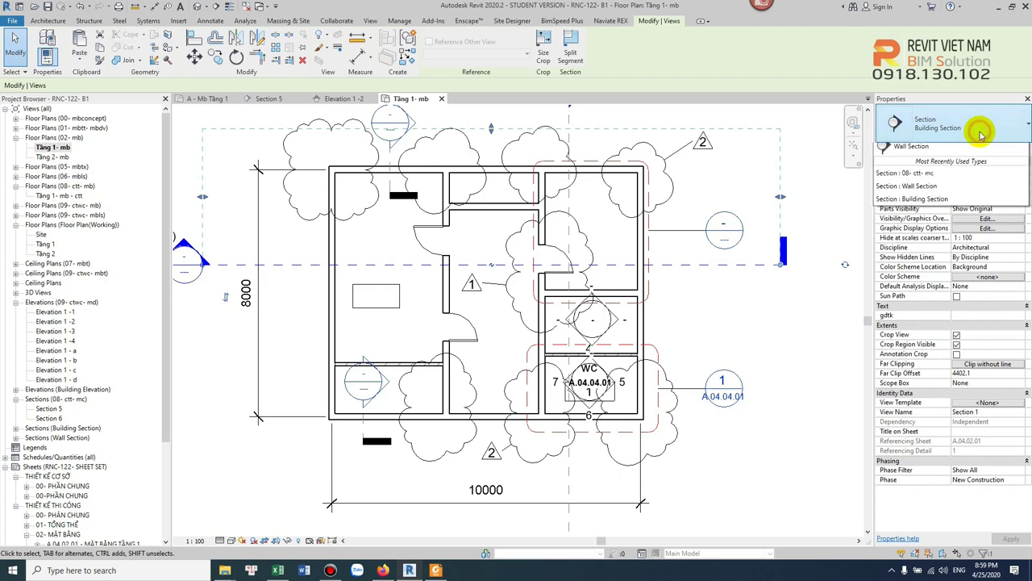
left_click(812, 334)
left_click(726, 387)
scroll(668, 395, "up", 3)
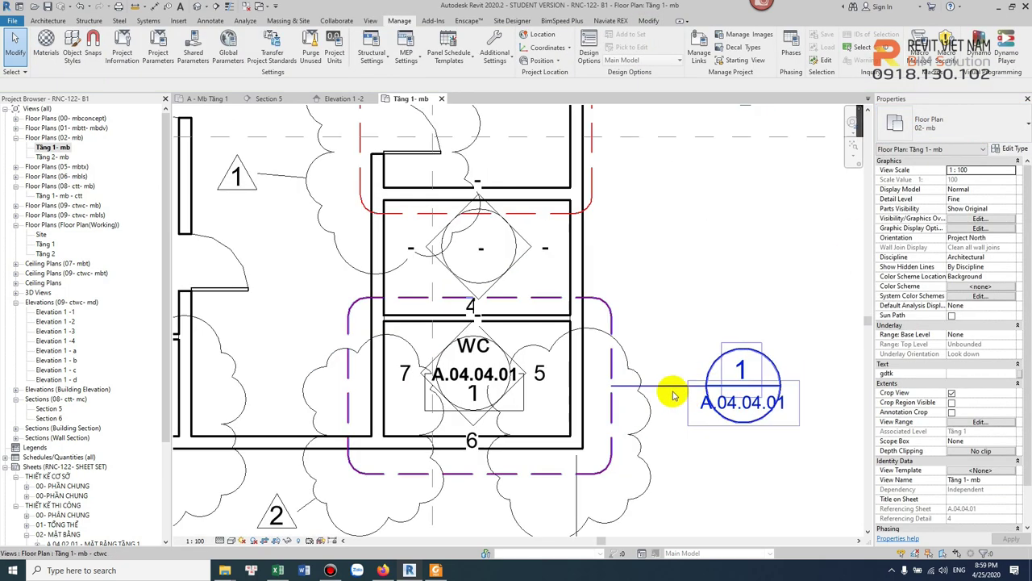
scroll(629, 298, "up", 3)
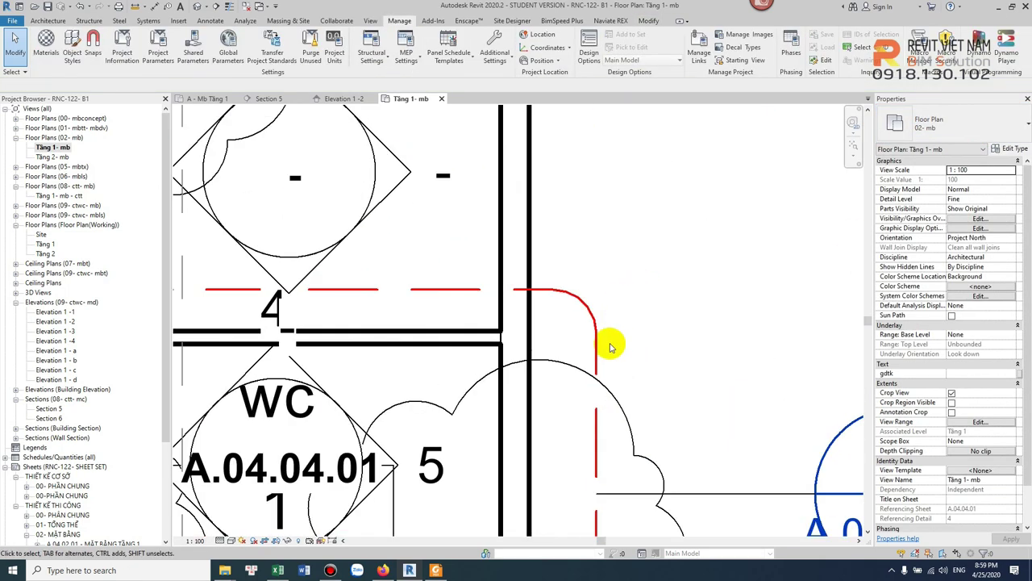
scroll(621, 337, "down", 2)
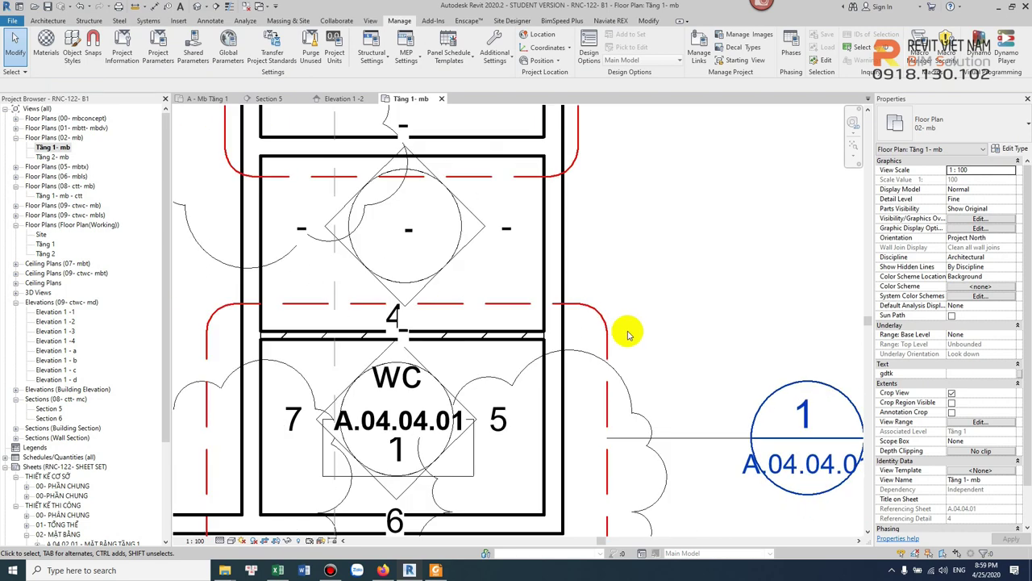
scroll(629, 334, "down", 2)
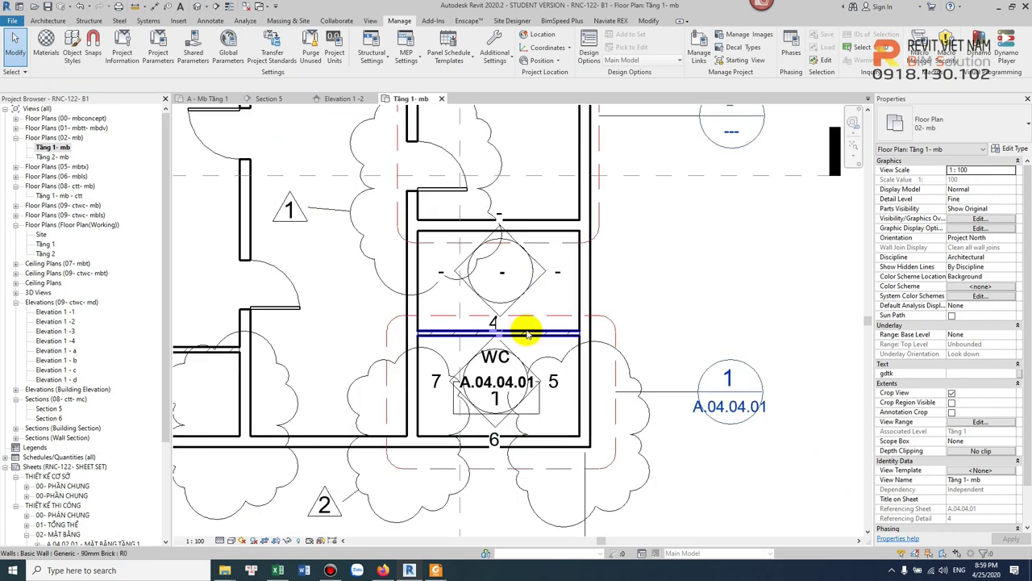
scroll(526, 332, "down", 1)
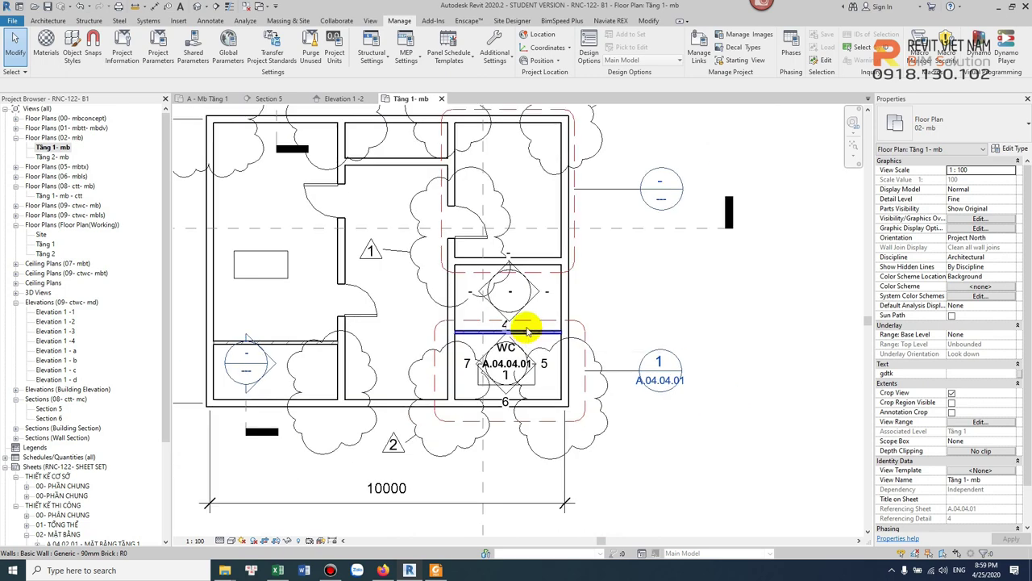
scroll(526, 332, "down", 2)
scroll(387, 295, "up", 1)
scroll(394, 307, "up", 1)
scroll(319, 327, "down", 1)
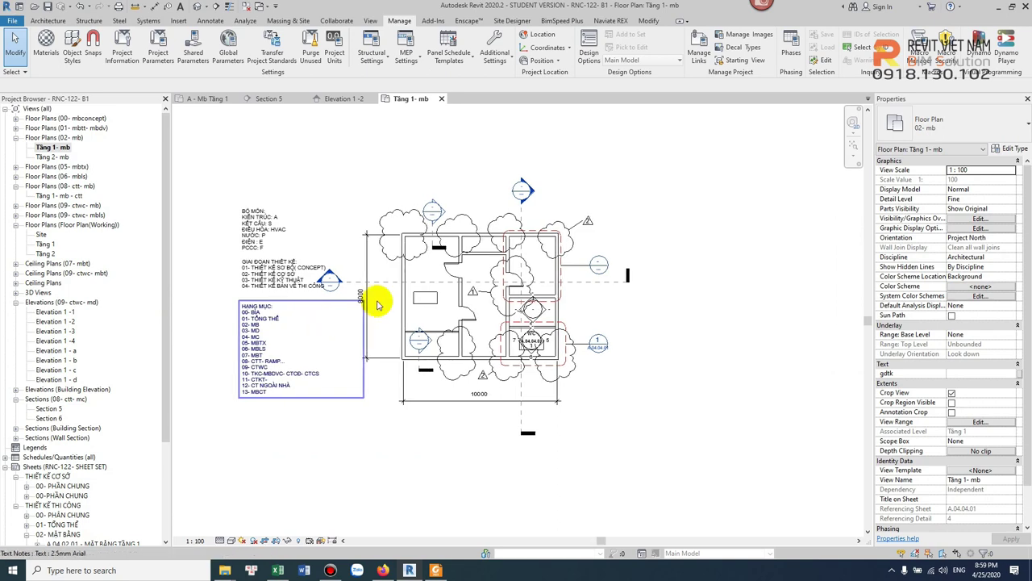
Center the plan and check the 8000 dimension's type in the Type Selector.
middle_click_drag(376, 234, 384, 302)
scroll(384, 302, "up", 2)
left_click(357, 311)
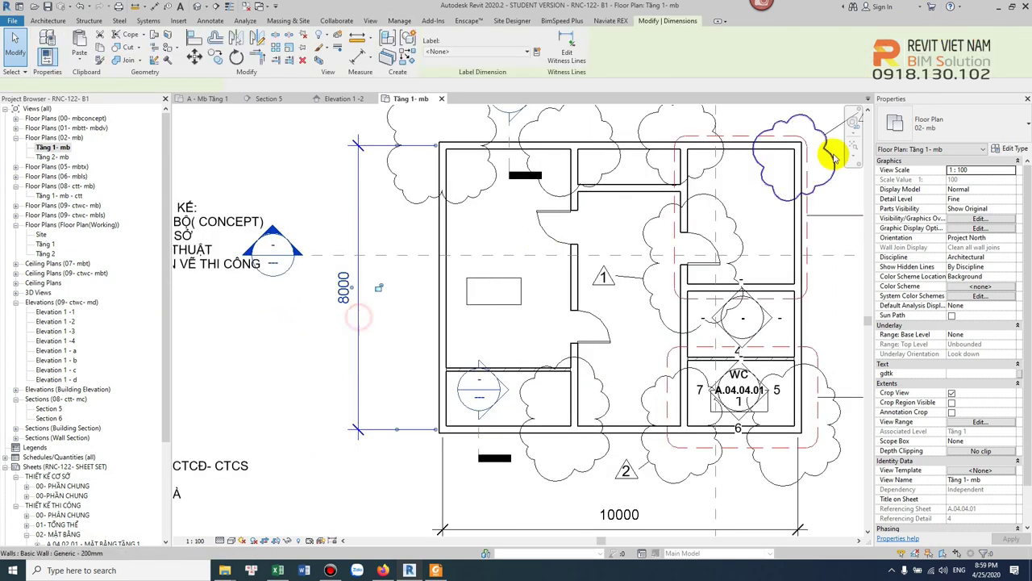
left_click(982, 131)
left_click(938, 176)
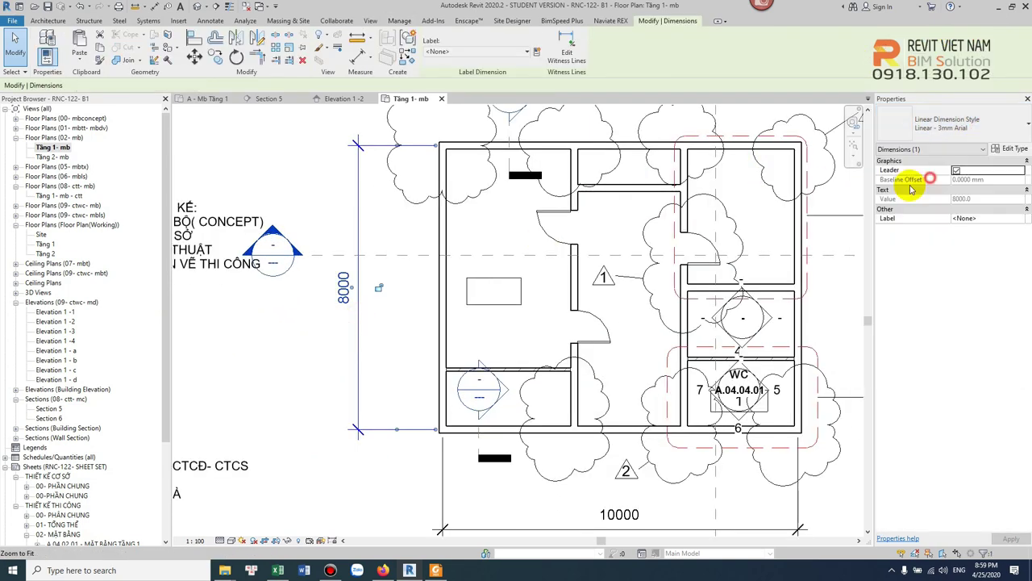
left_click(374, 218)
scroll(357, 296, "up", 3)
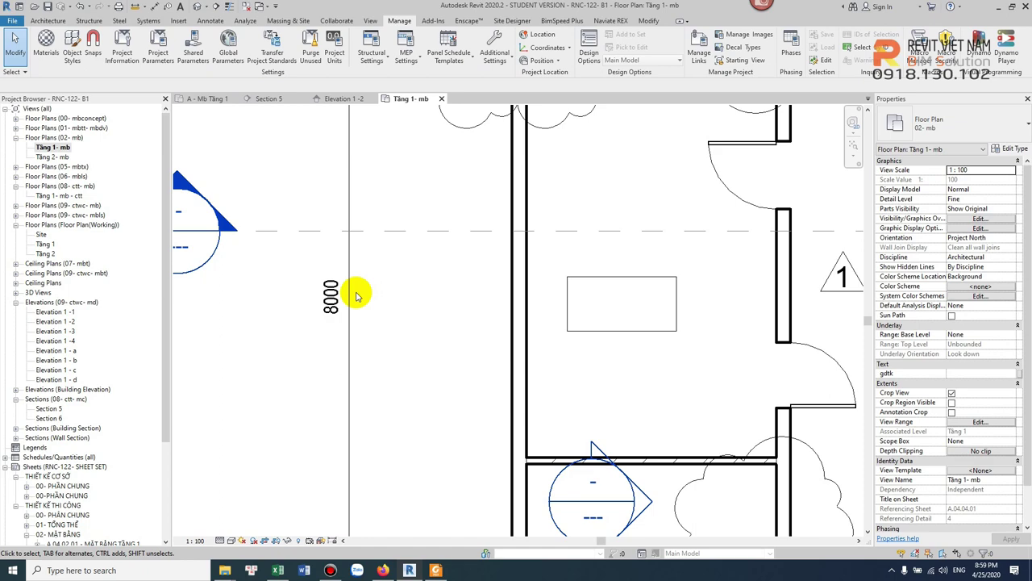
scroll(357, 296, "down", 3)
scroll(392, 306, "up", 1)
scroll(350, 283, "down", 1)
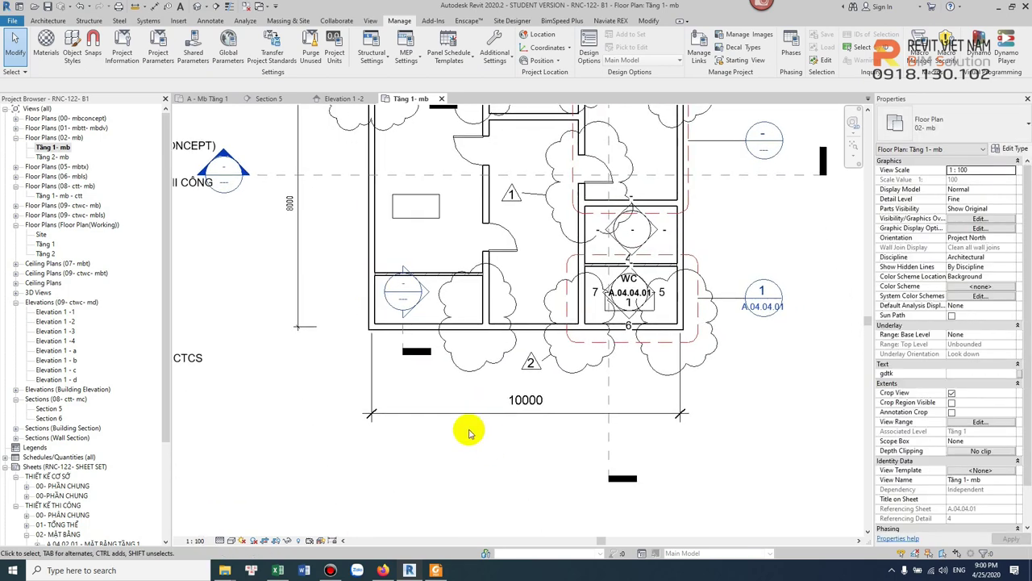
Apply the 8000 dimension's style to the 10000 dimension with MA, then select the bottom and left walls.
key("m")
key("a")
left_click(299, 301)
left_click(420, 413)
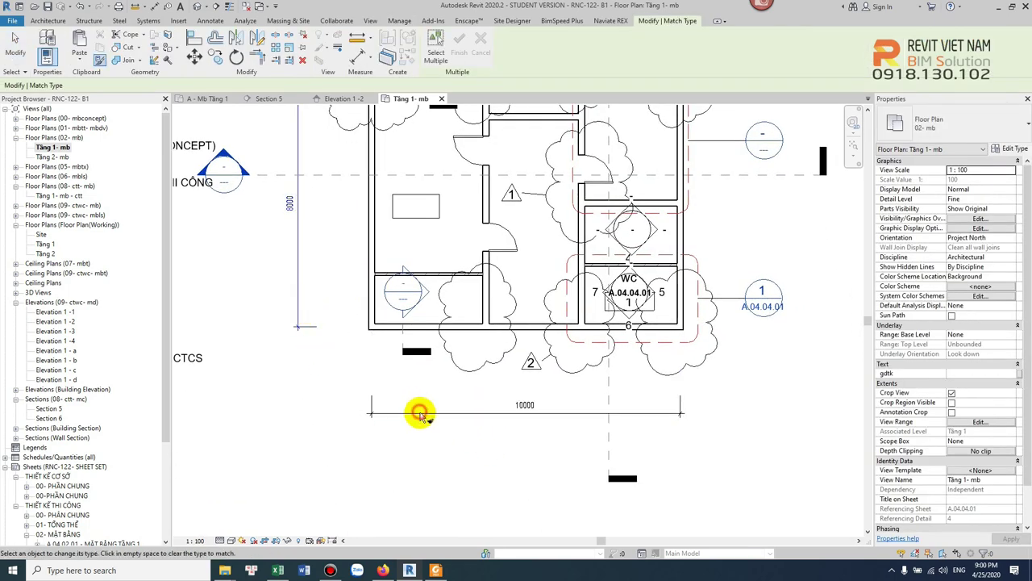
key("Escape")
left_click(468, 415)
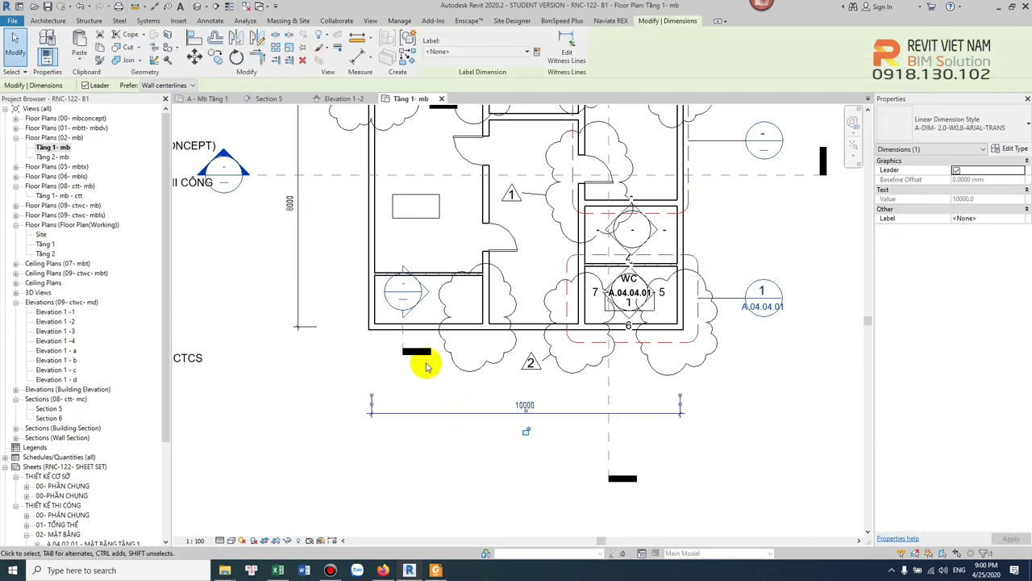
key("Escape")
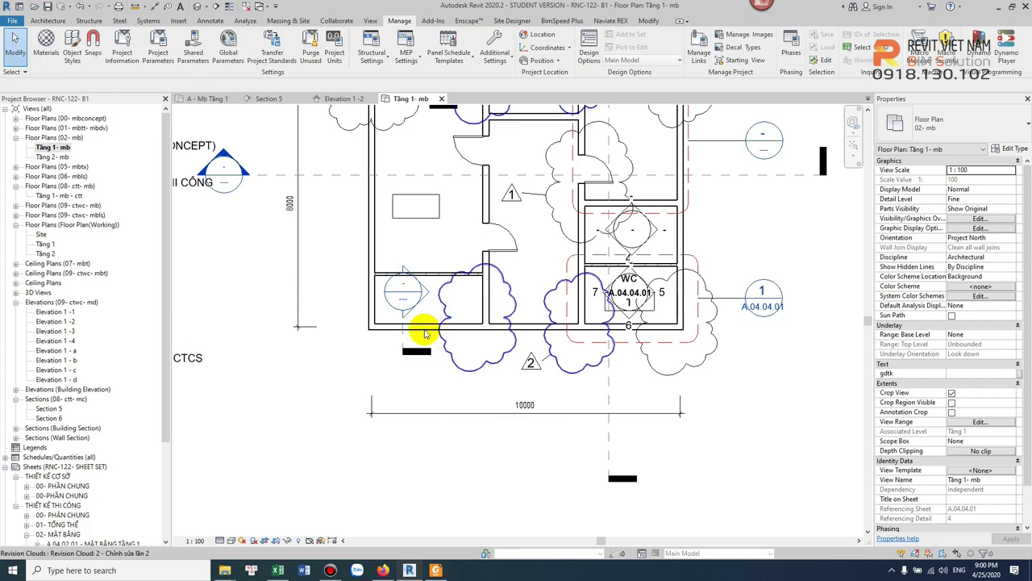
left_click(421, 327)
left_click(371, 224, "ctrl")
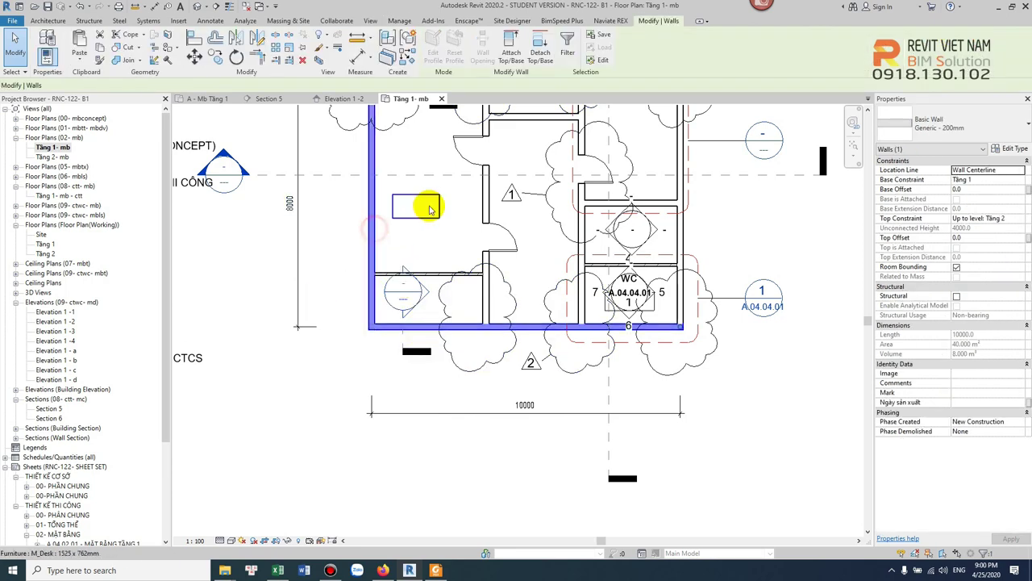
Add the top and right walls to the selection and switch all four to Basic Wall W-15-220-15.
scroll(429, 205, "up", 1)
middle_click_drag(428, 349, 432, 443)
left_click(560, 153, "ctrl")
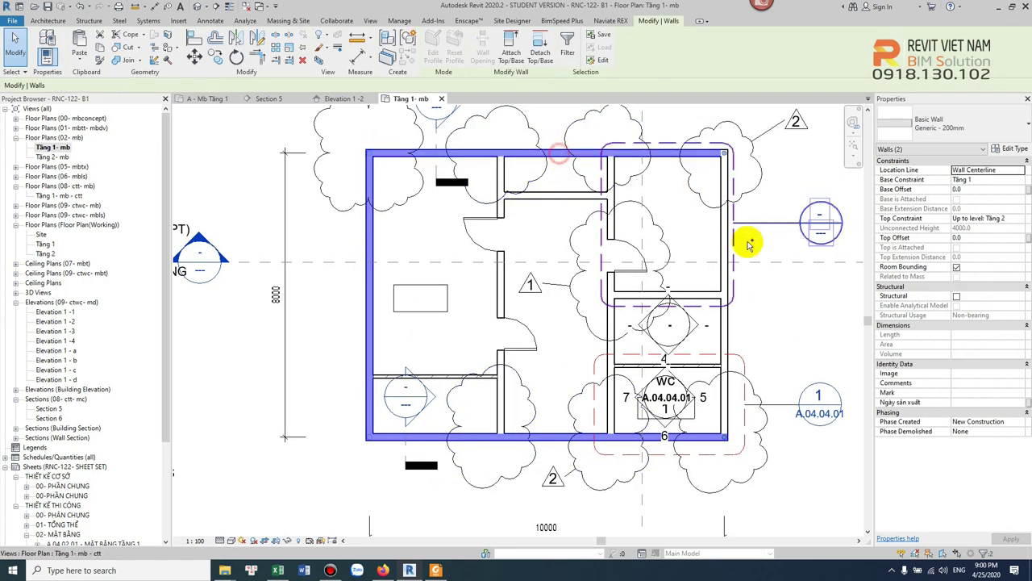
left_click(723, 245, "ctrl")
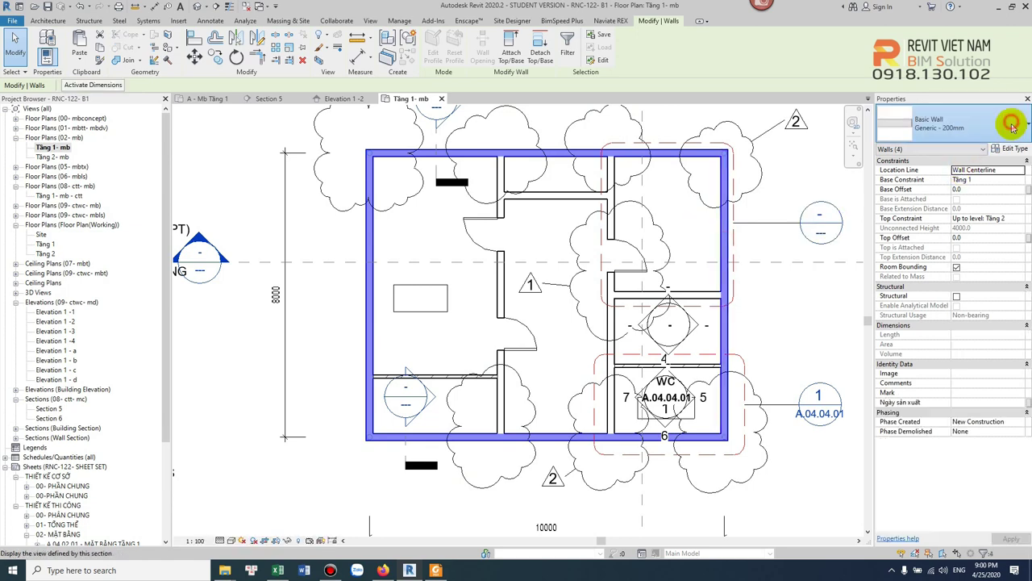
left_click(952, 123)
scroll(947, 266, "down", 5)
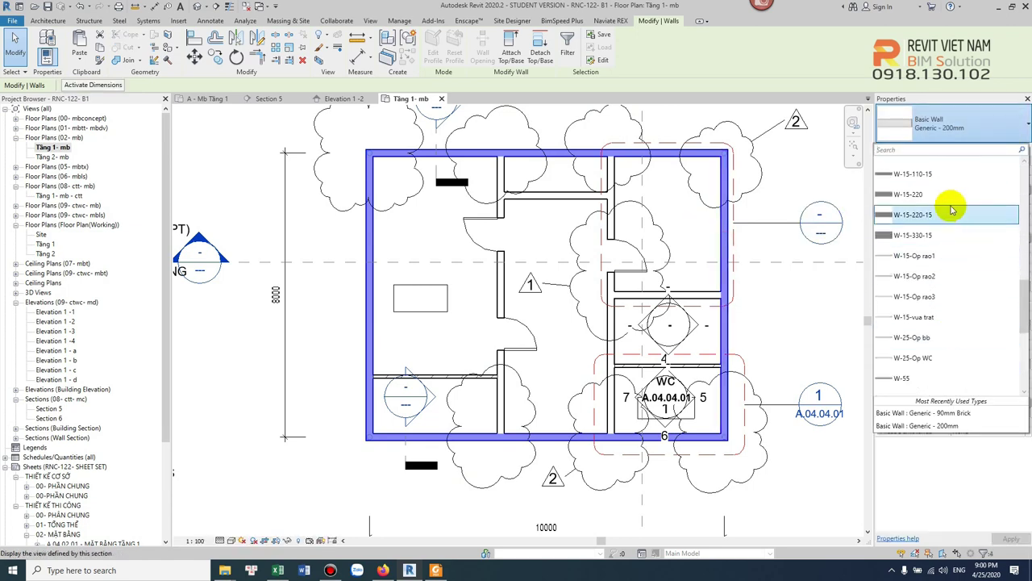
left_click(938, 225)
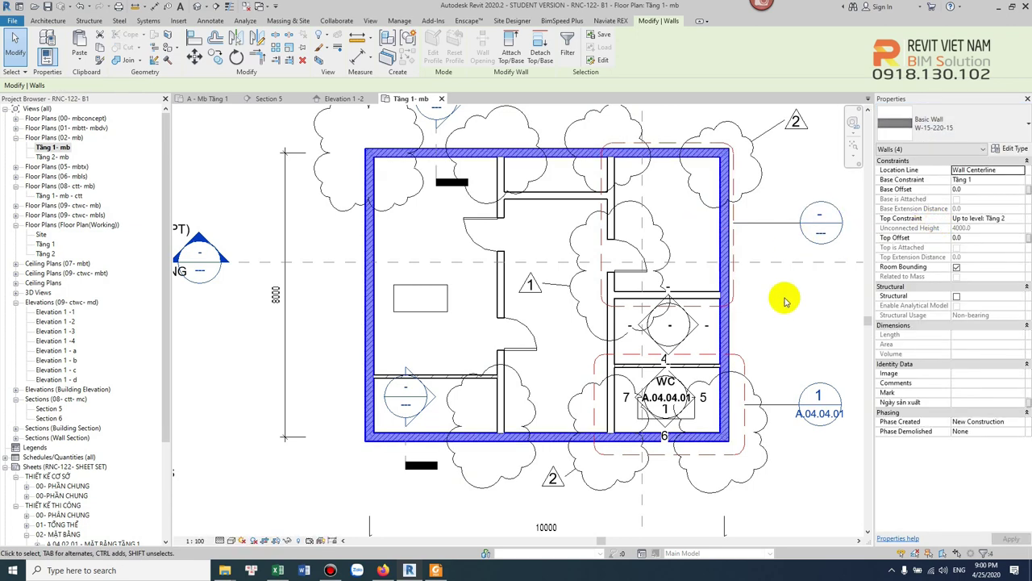
key("Escape")
scroll(730, 194, "up", 4)
scroll(730, 193, "up", 2)
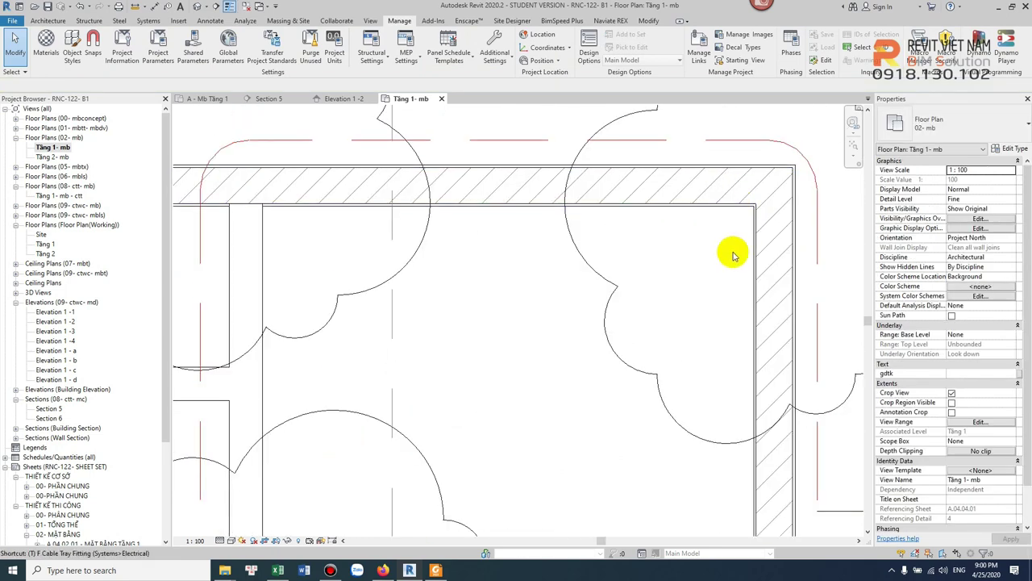
scroll(732, 255, "down", 2)
scroll(583, 202, "down", 2)
scroll(535, 235, "down", 1)
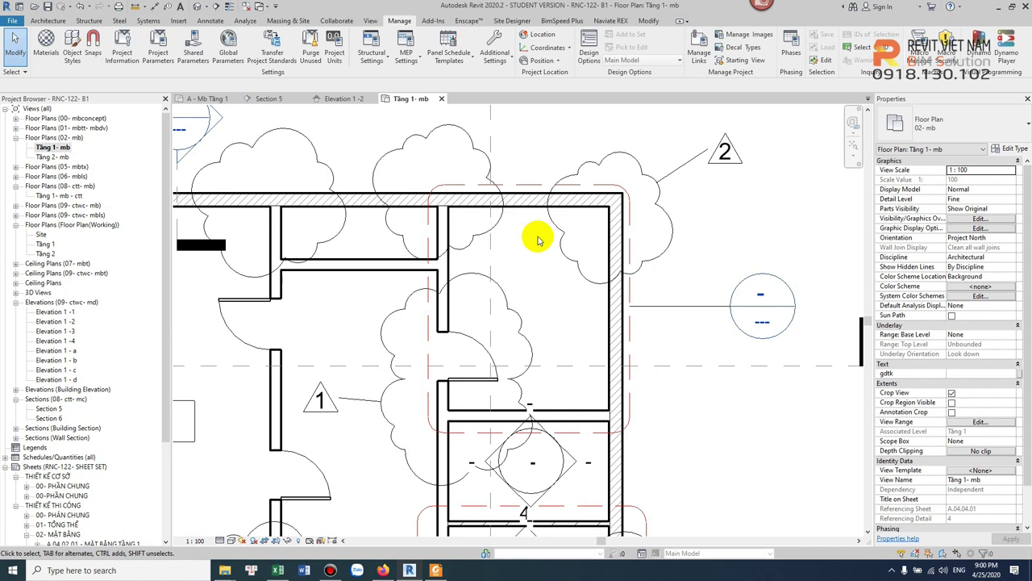